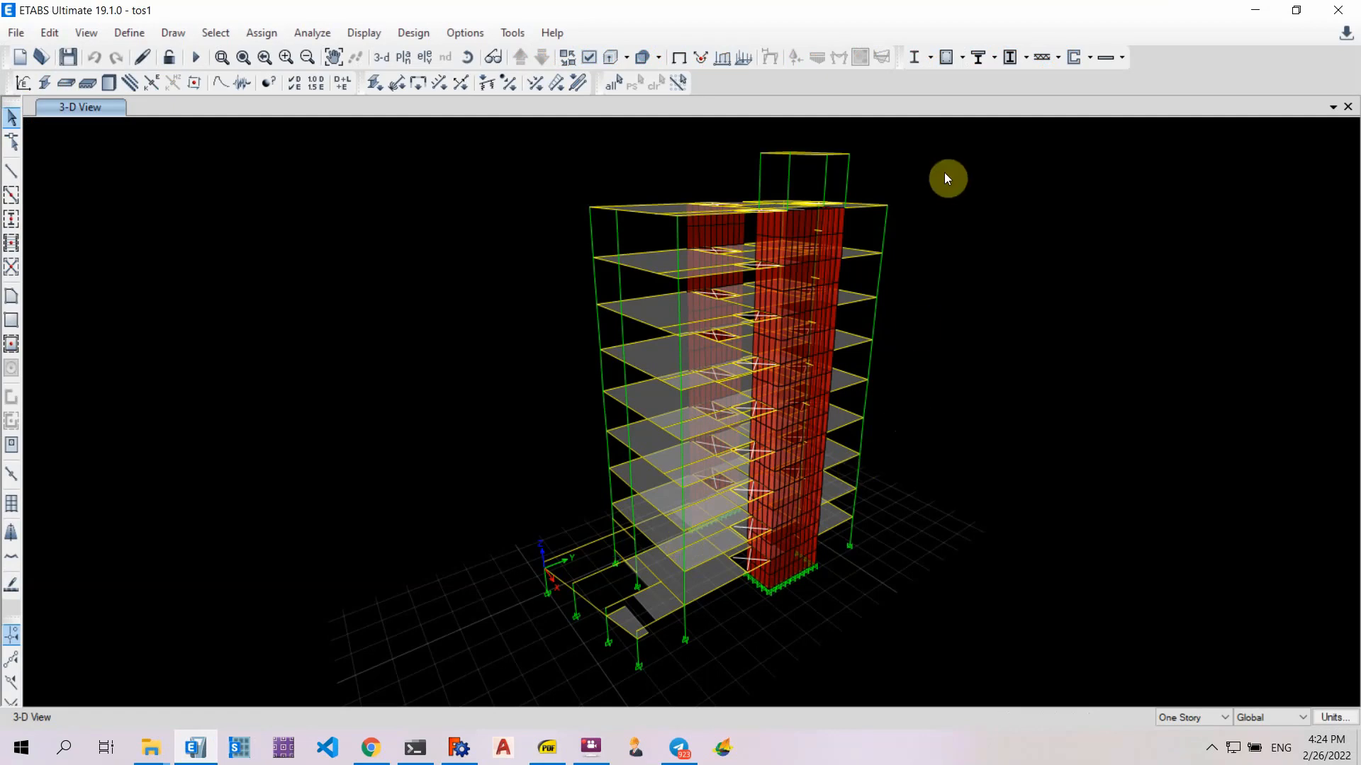
Switch to FreeCAD and choose the civilTools workbench
click(457, 755)
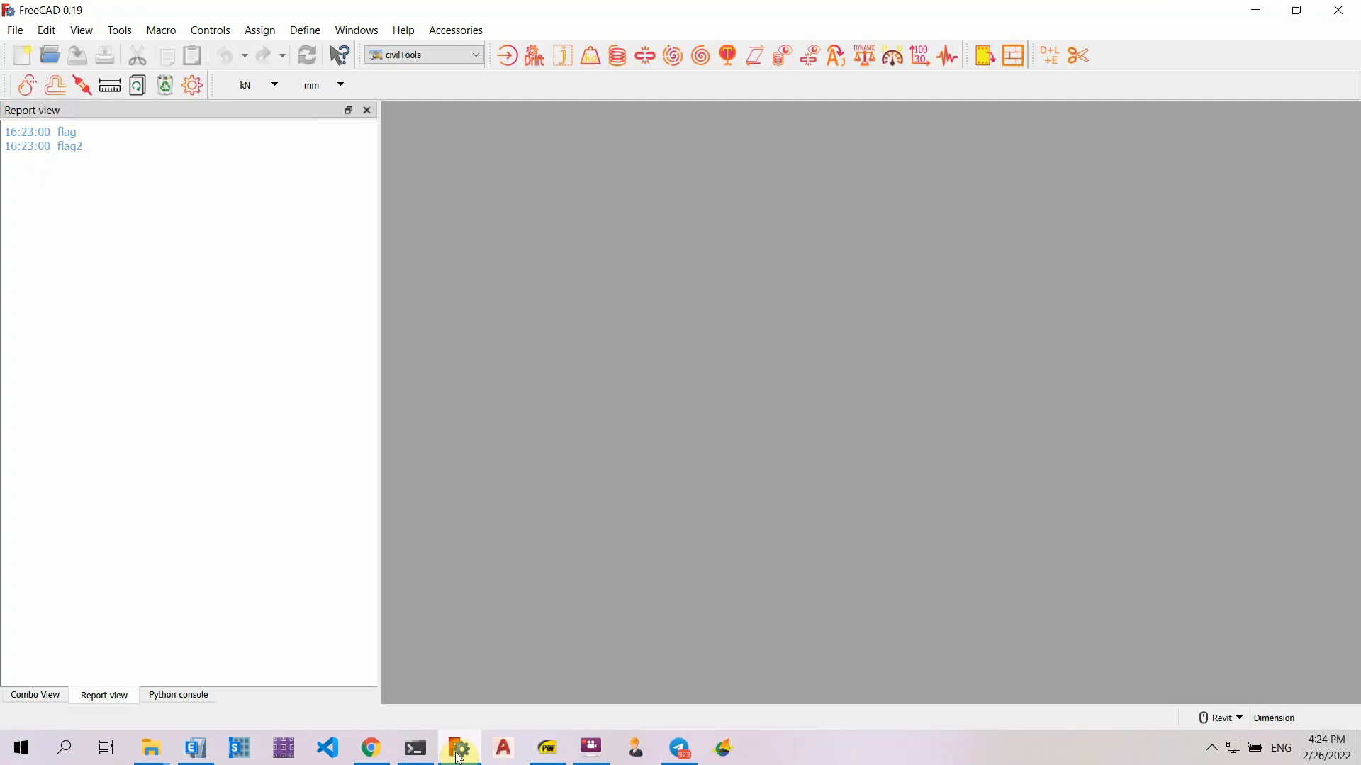
click(456, 62)
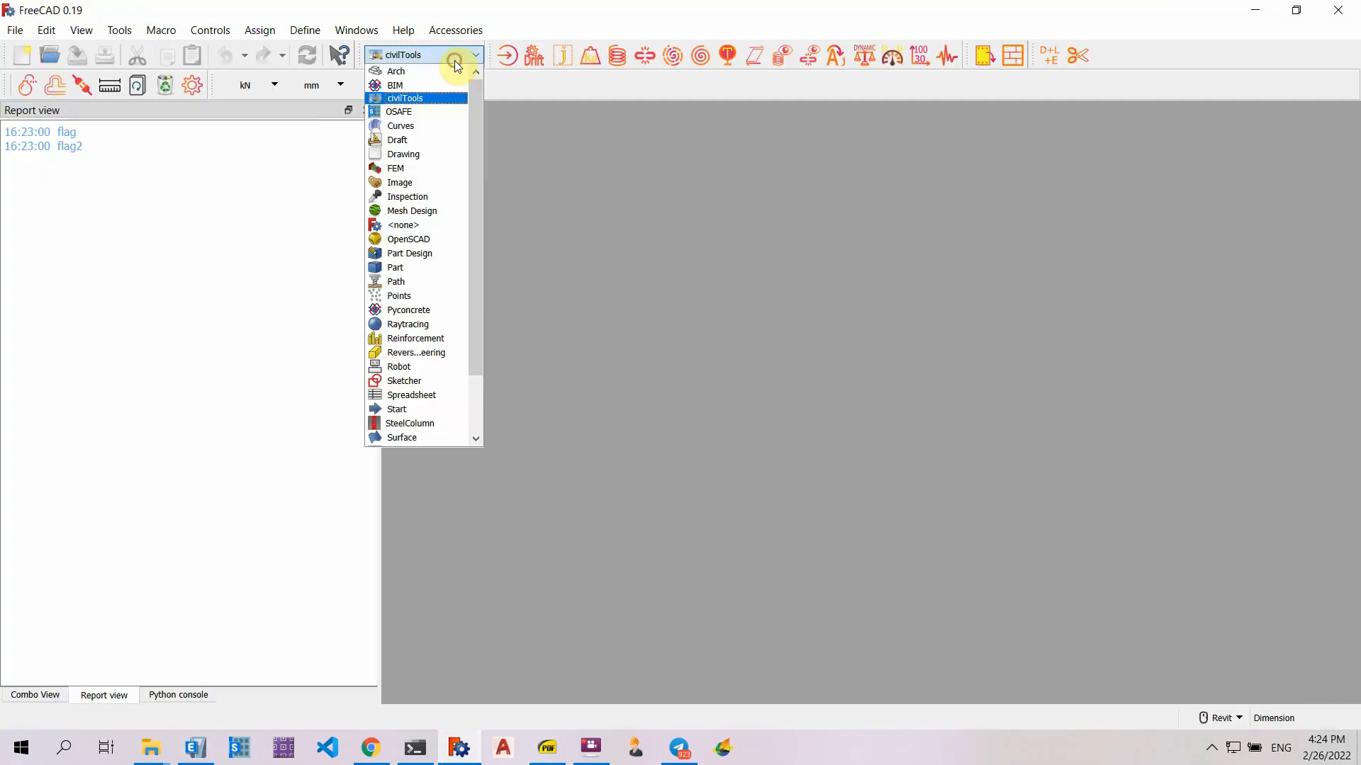
click(413, 99)
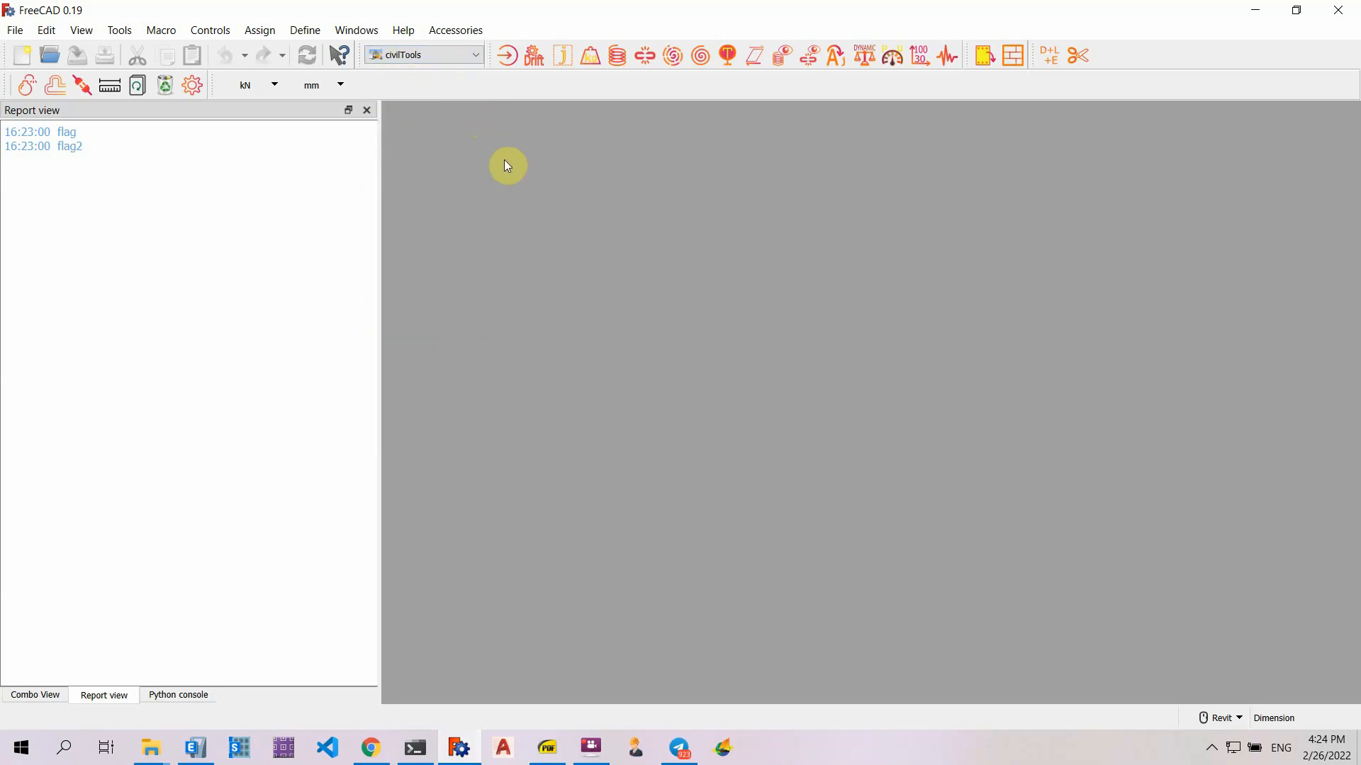
Import the ETABS model's beams, columns, braces, floors, walls and openings as a new model
click(508, 58)
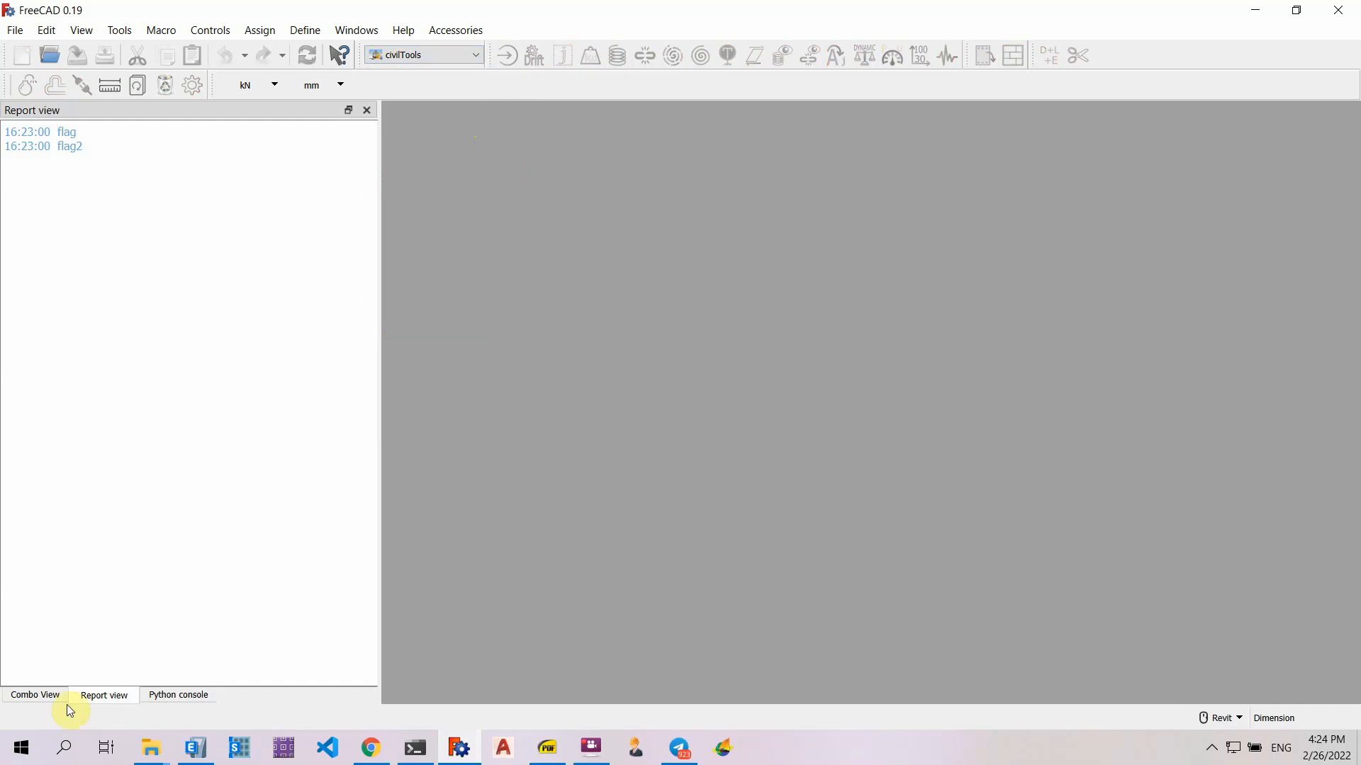
click(42, 695)
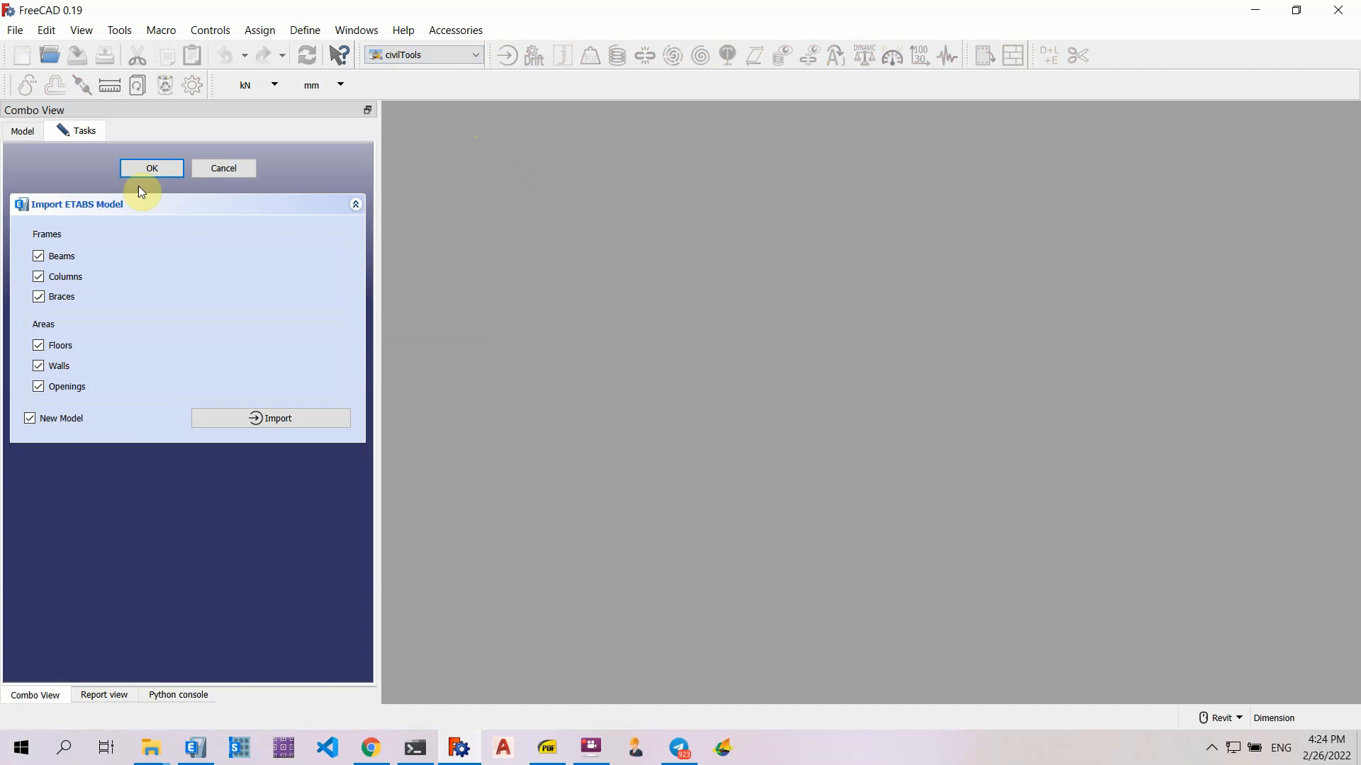
click(245, 423)
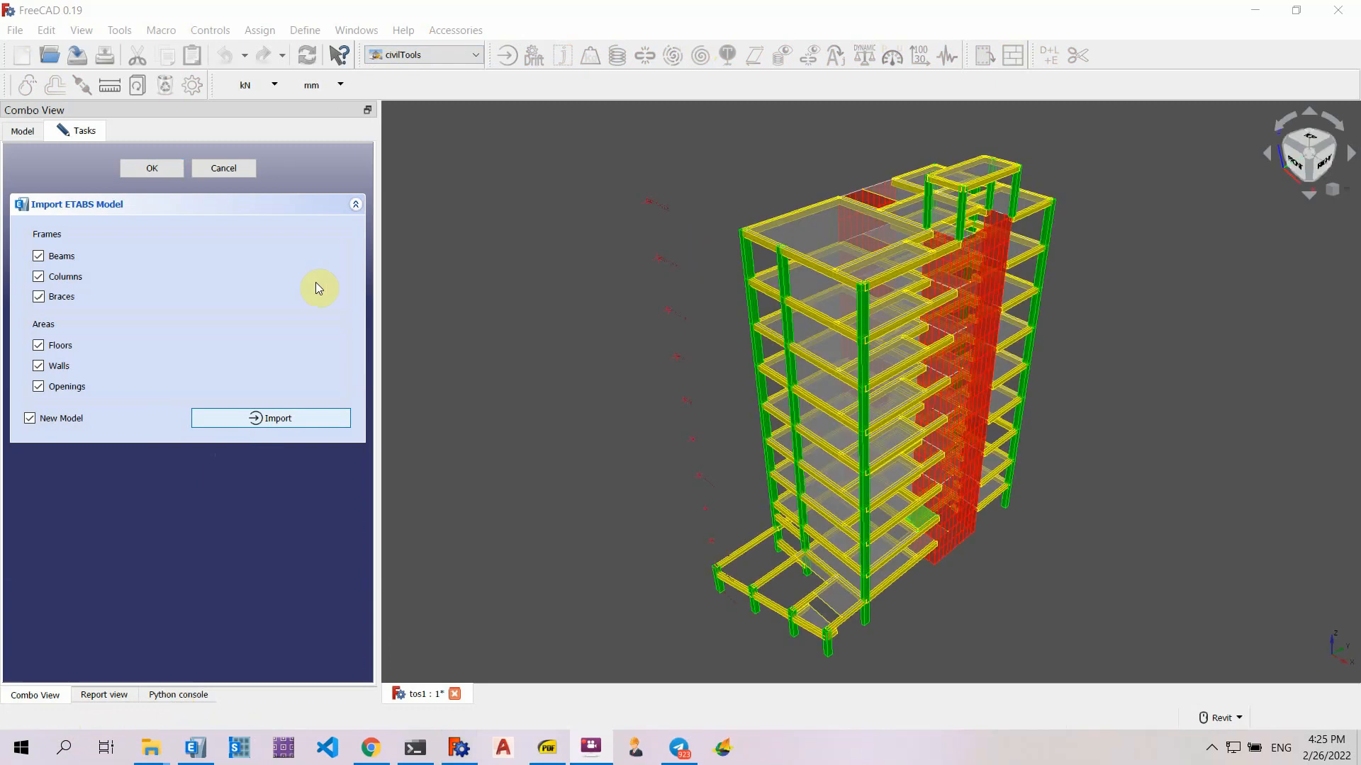
click(153, 169)
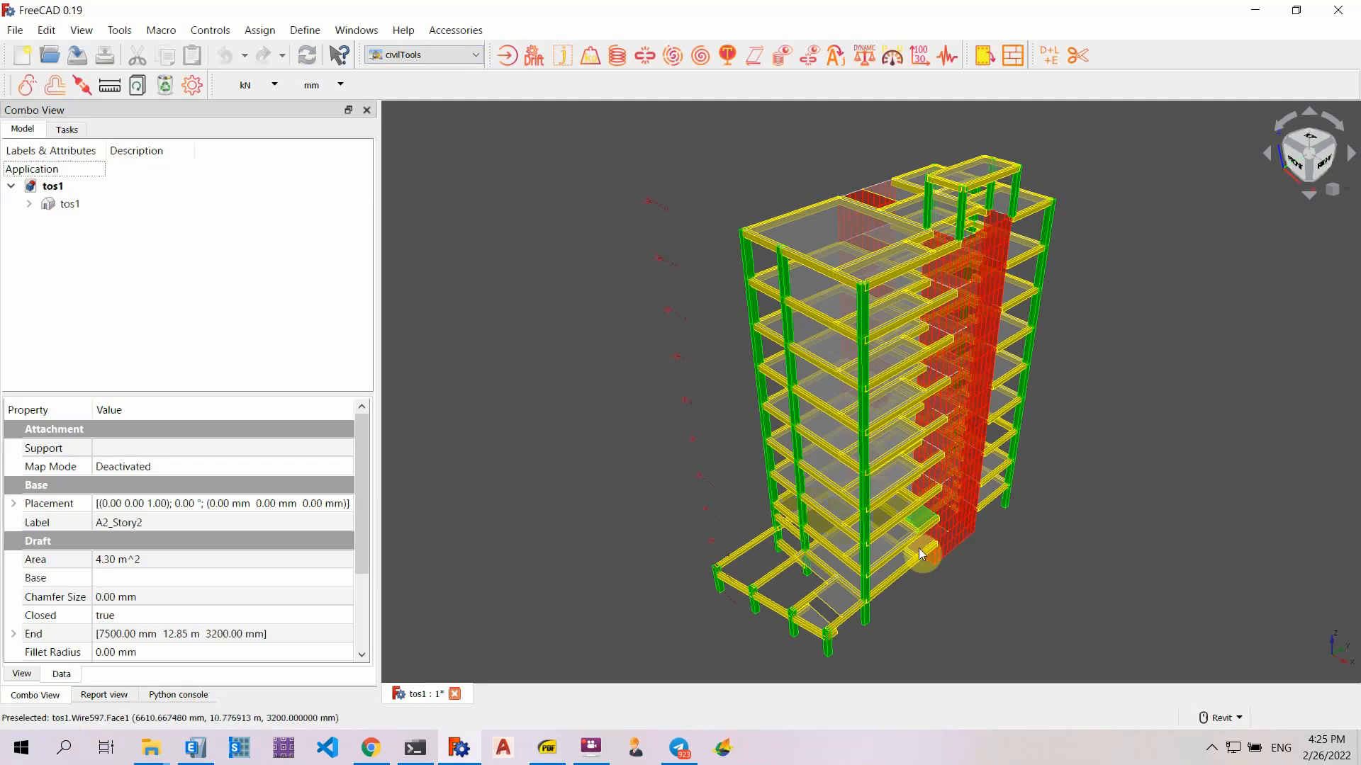
shift+middle_drag(921, 512, 768, 352)
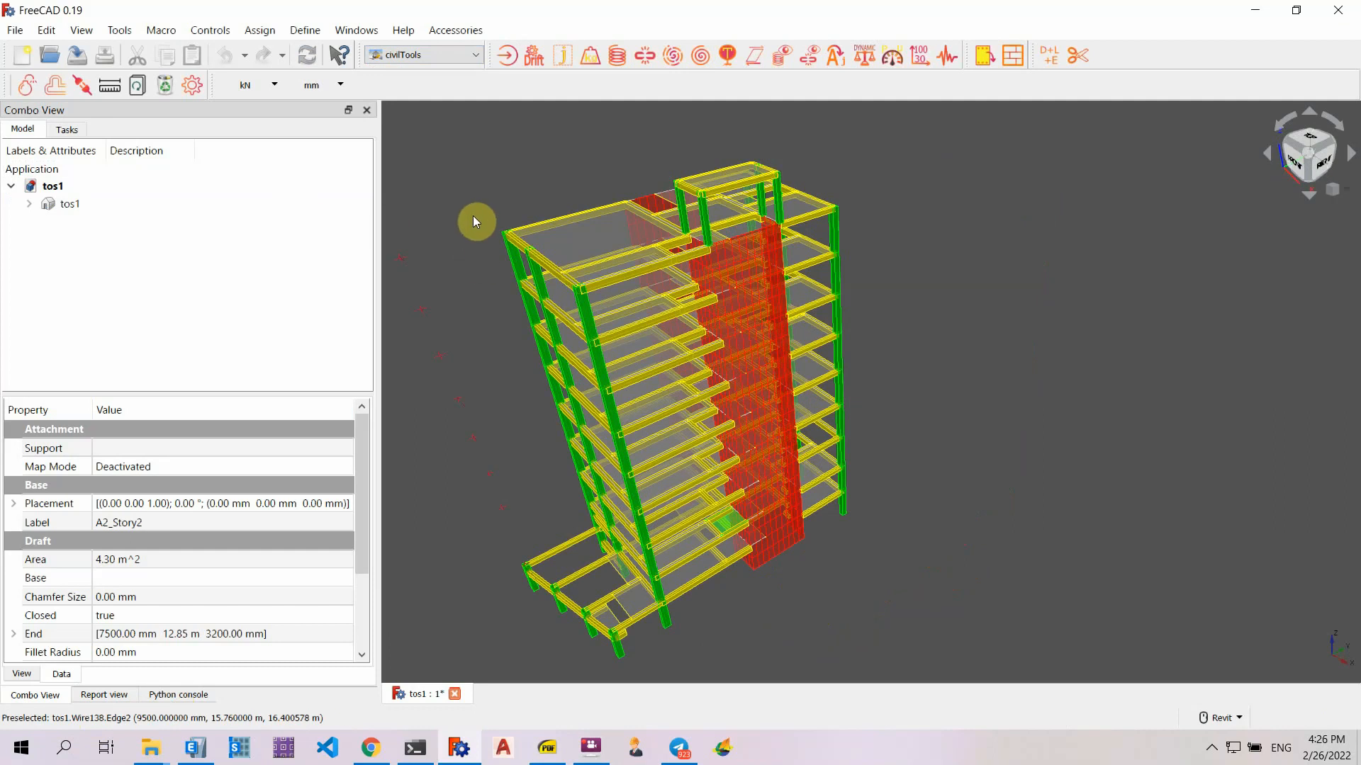
Display the CivilTools View and load the model's story list into it
right_click(523, 83)
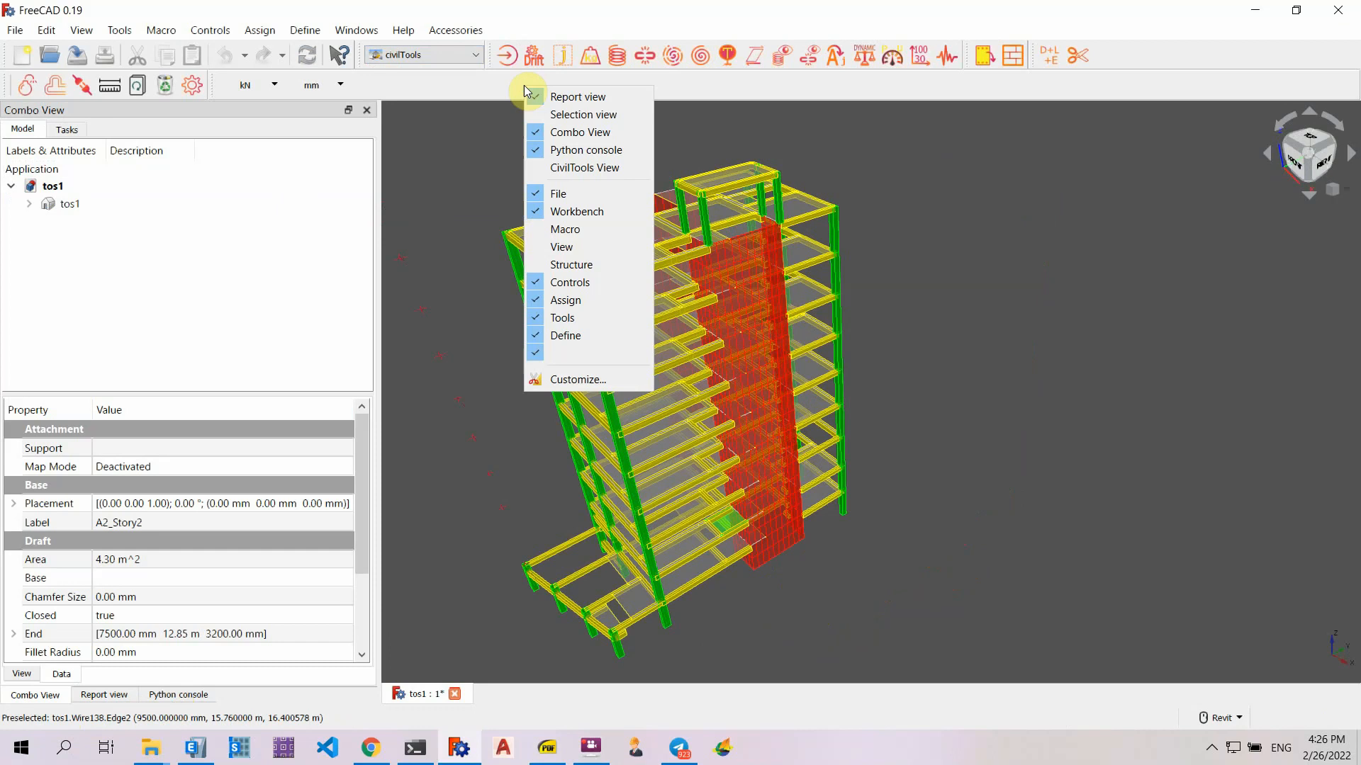
click(552, 168)
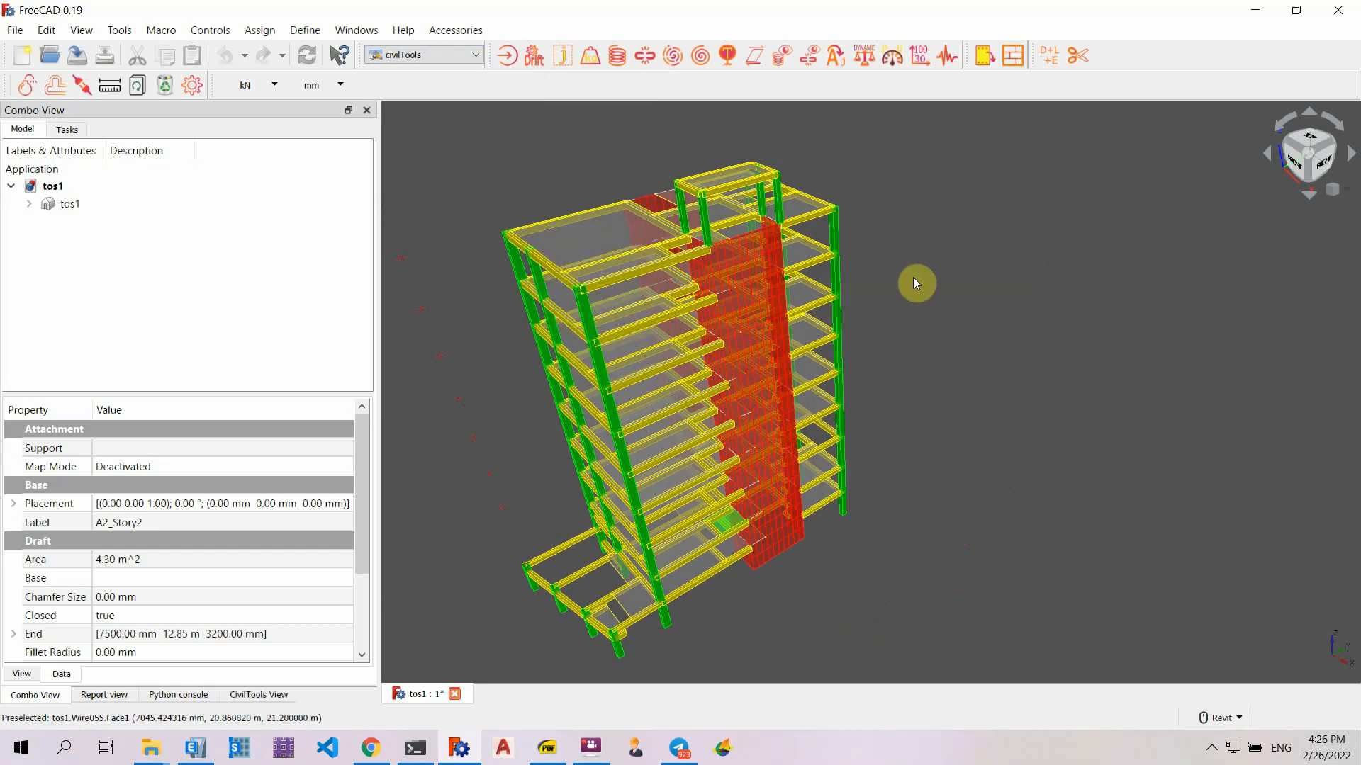
click(276, 695)
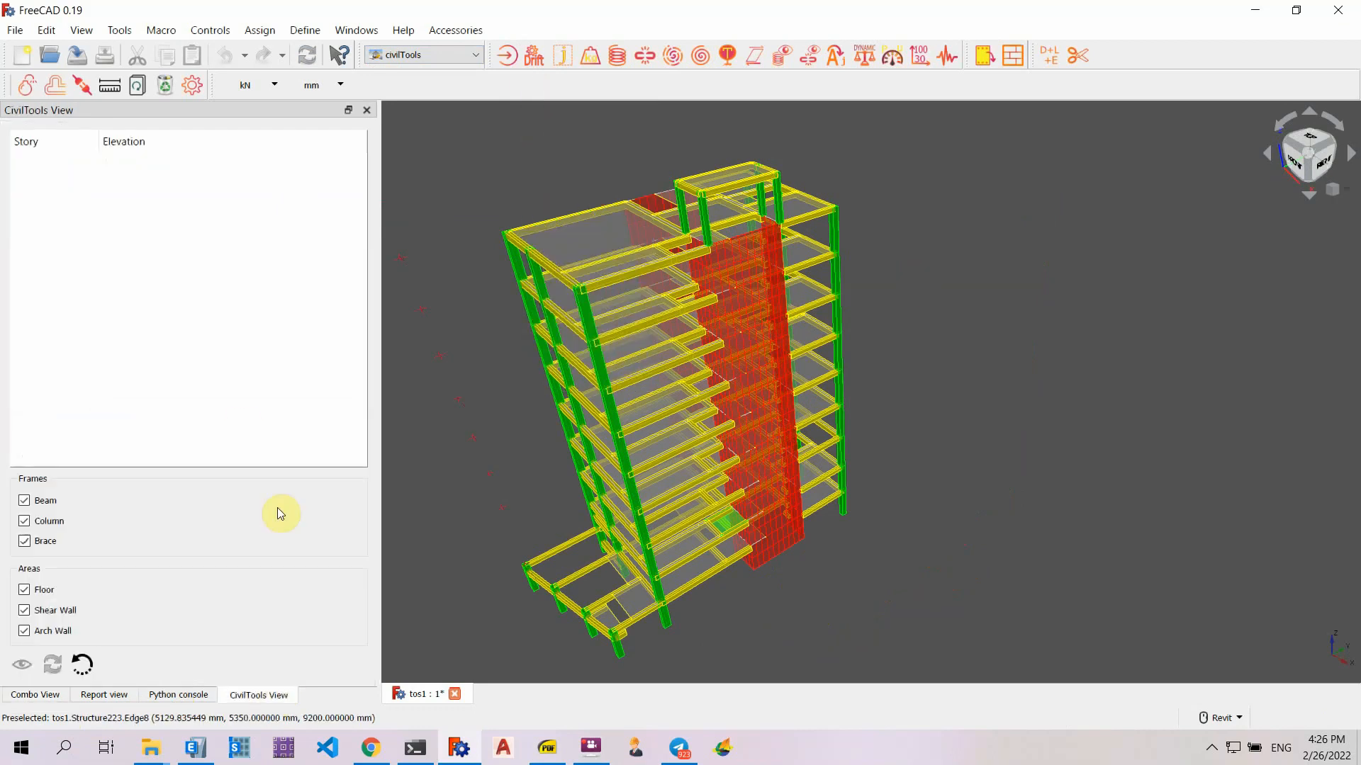
click(85, 664)
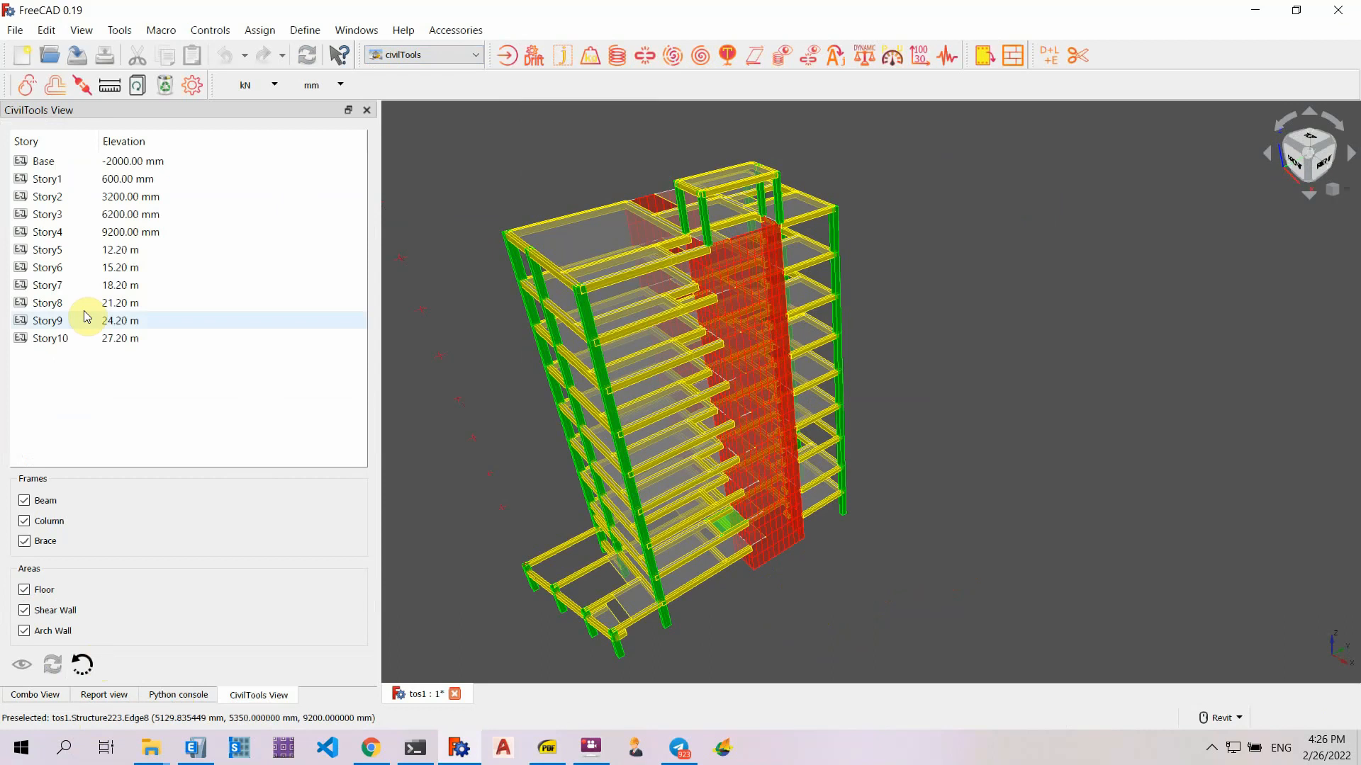
Isolate Story1, then Story2, and extend the displayed stories to Story1 through Story6
click(47, 179)
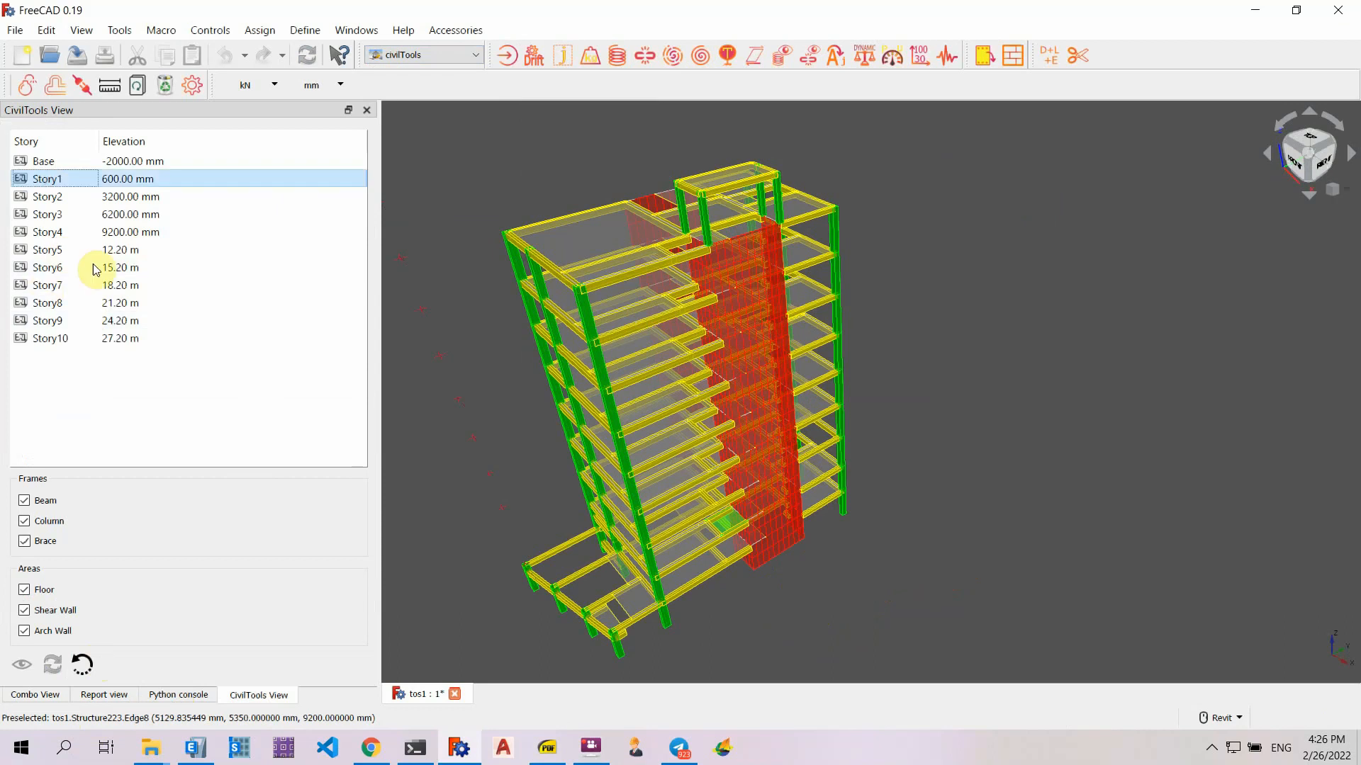
middle_drag(513, 504, 517, 492)
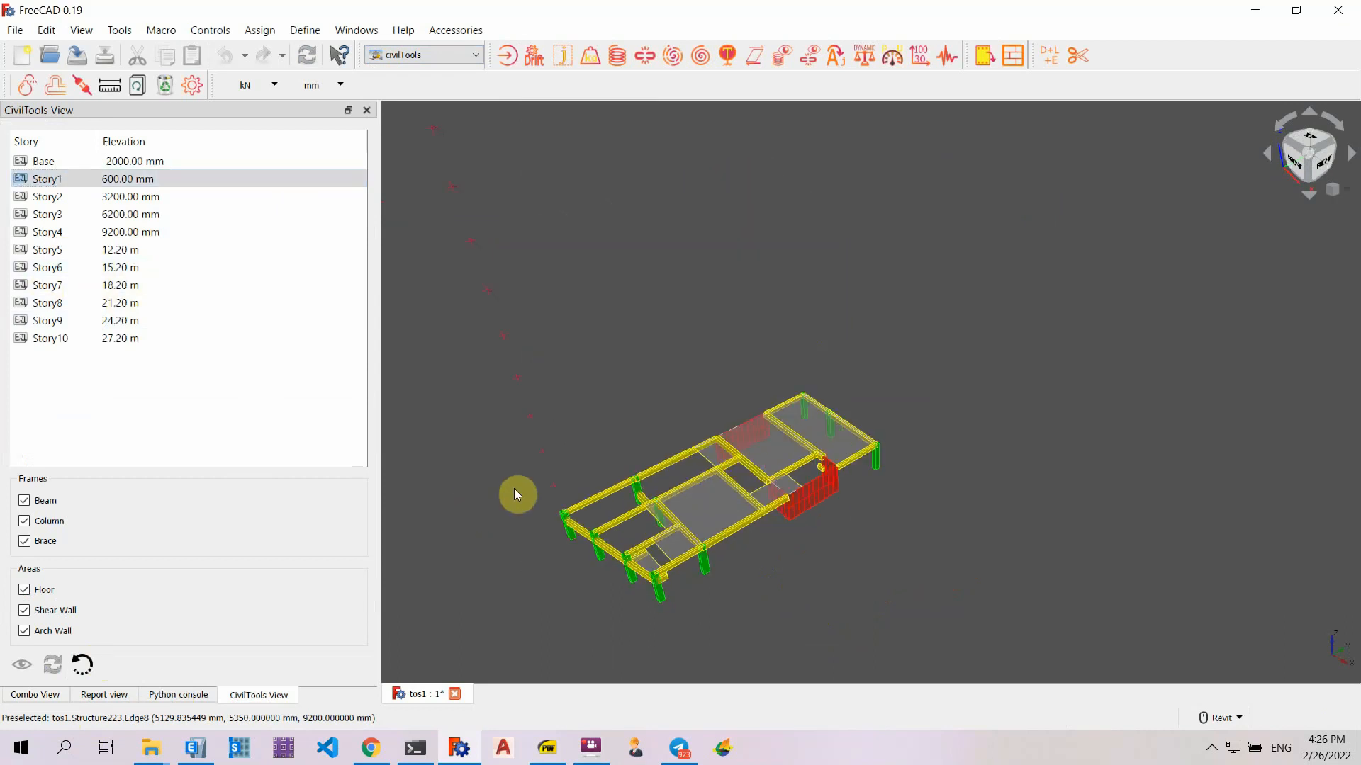
click(50, 197)
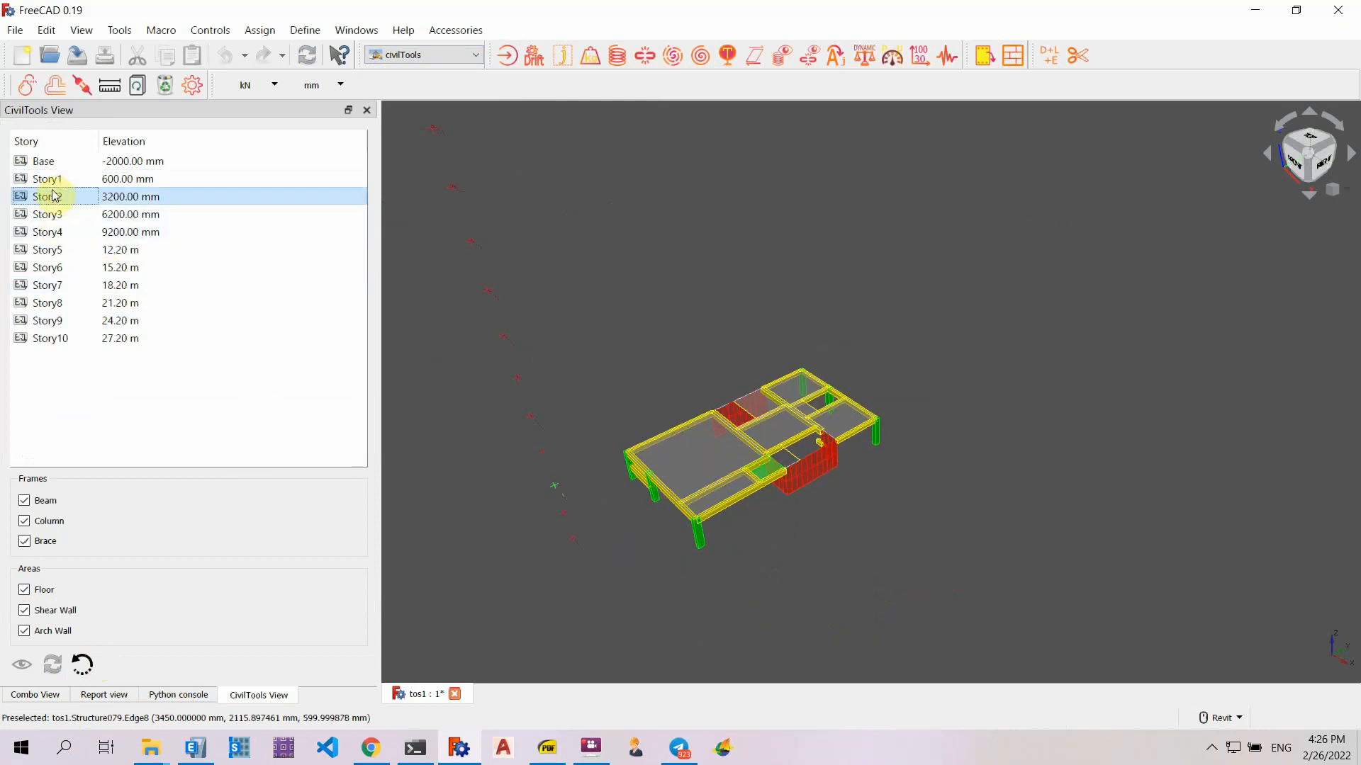
click(54, 182)
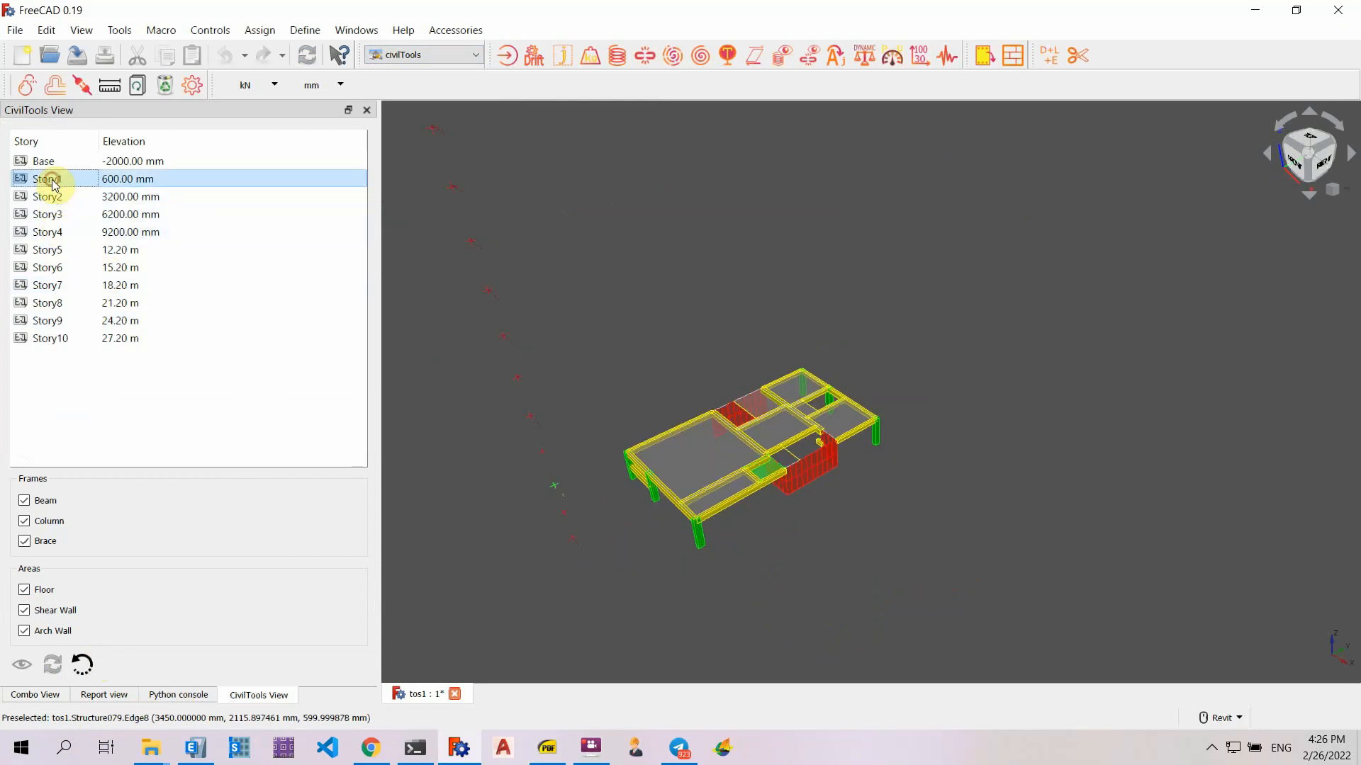
shift+click(56, 221)
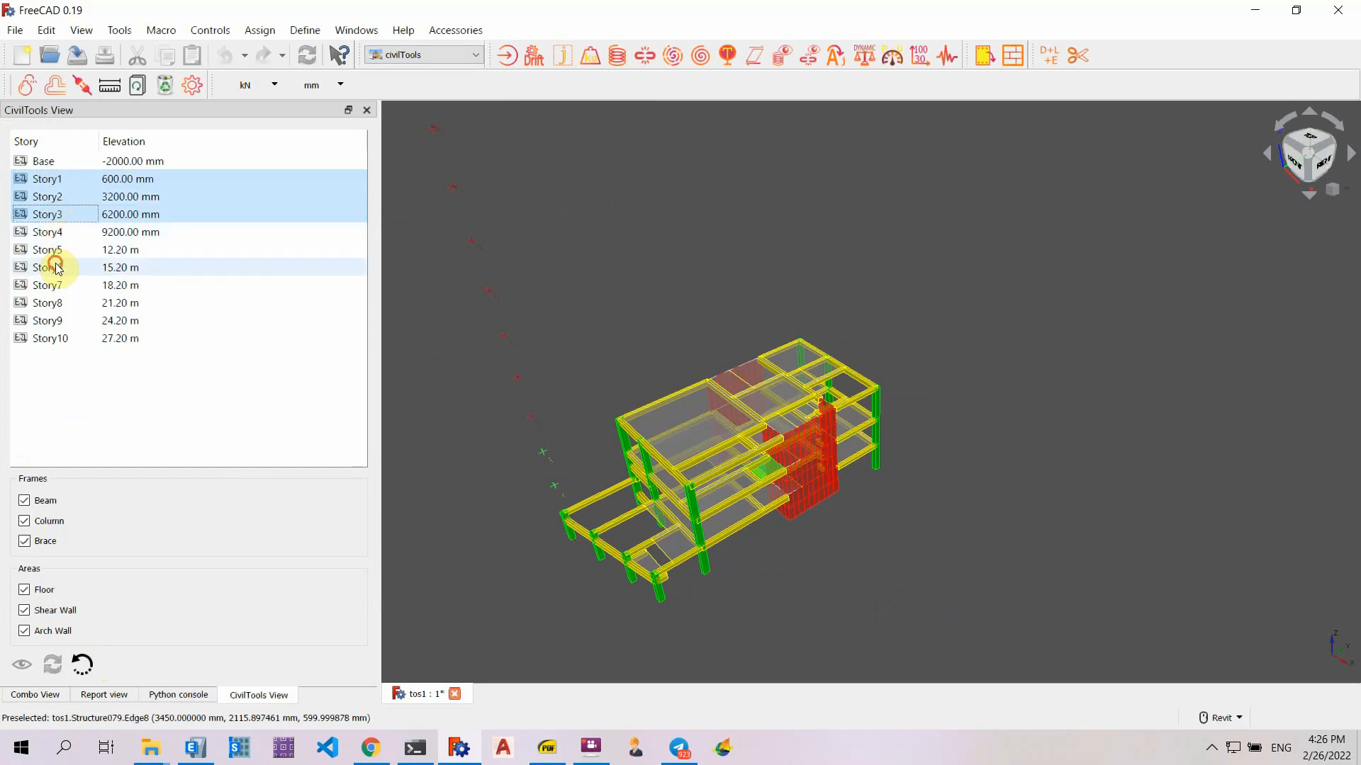
shift+click(57, 268)
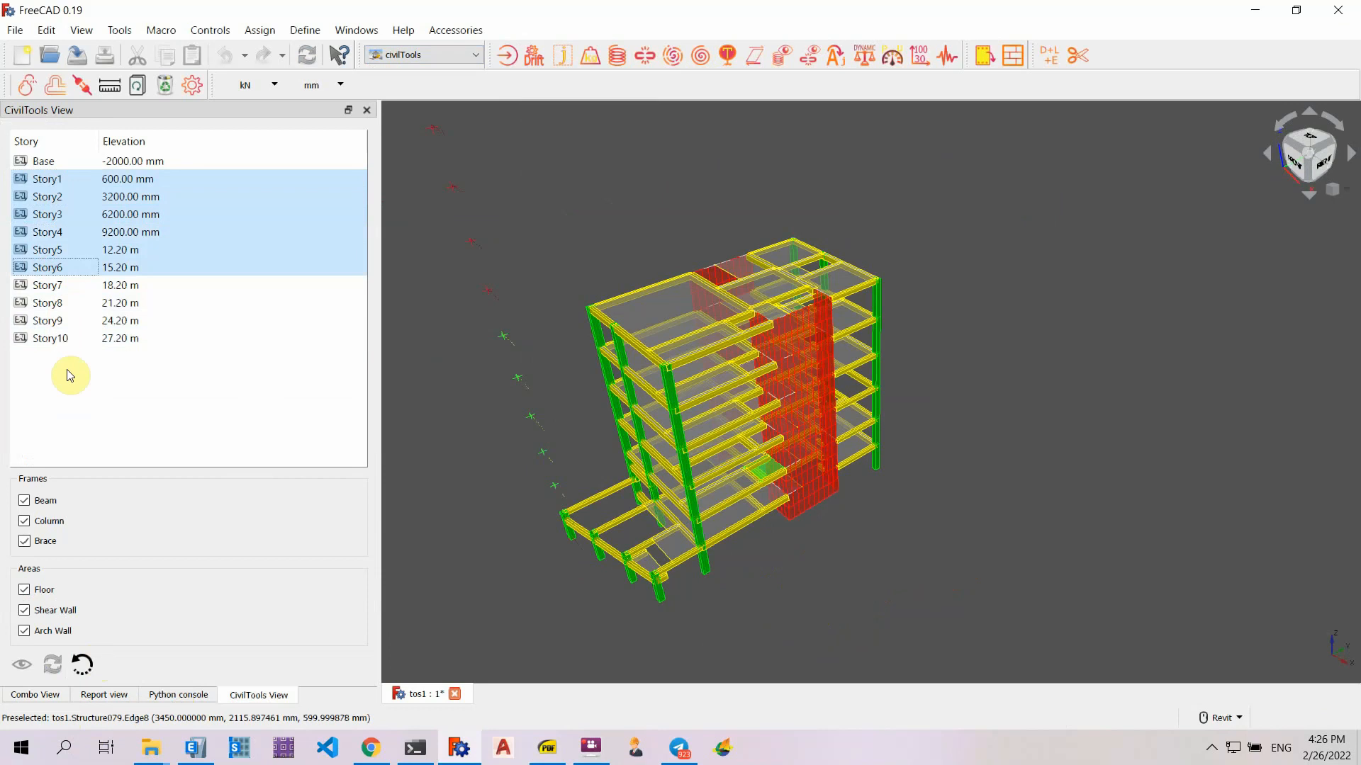
Hide the beams, columns, floors and shear walls of the displayed stories
click(30, 500)
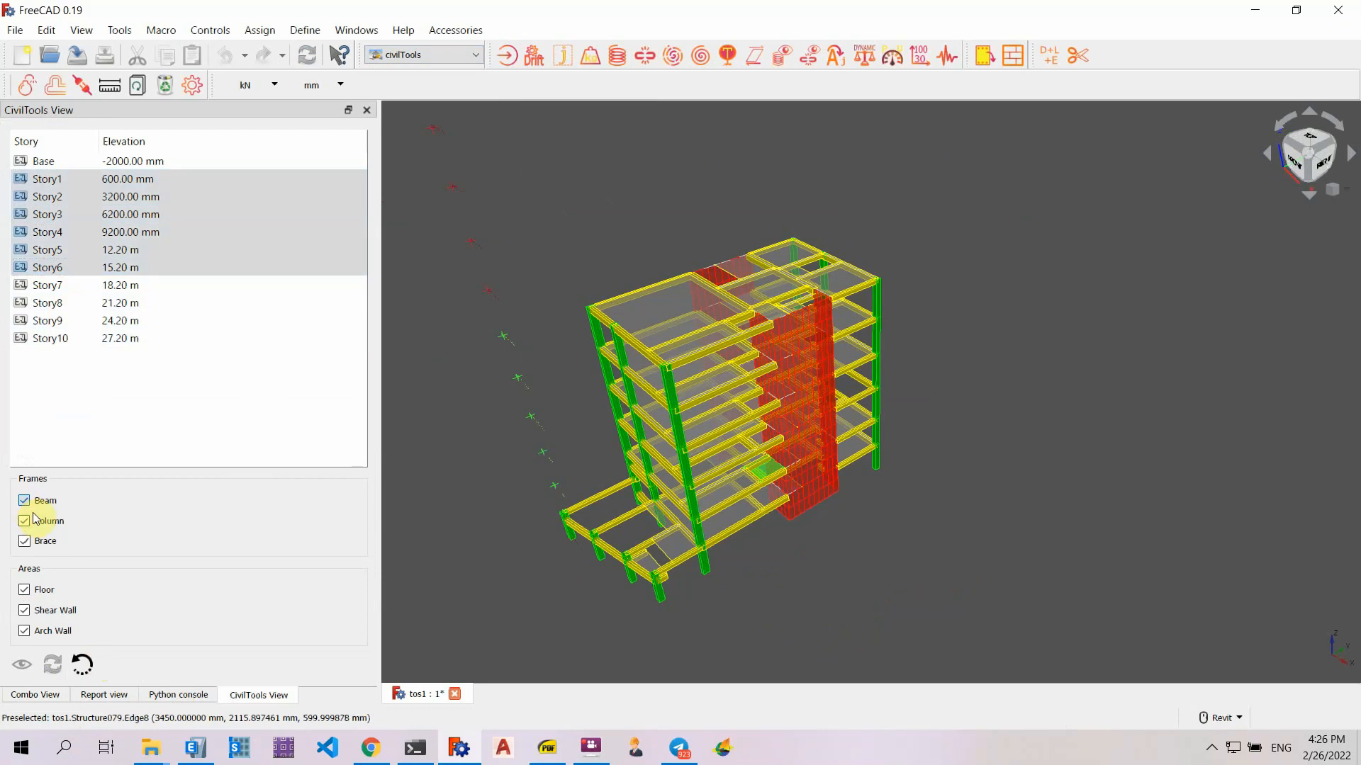
click(25, 521)
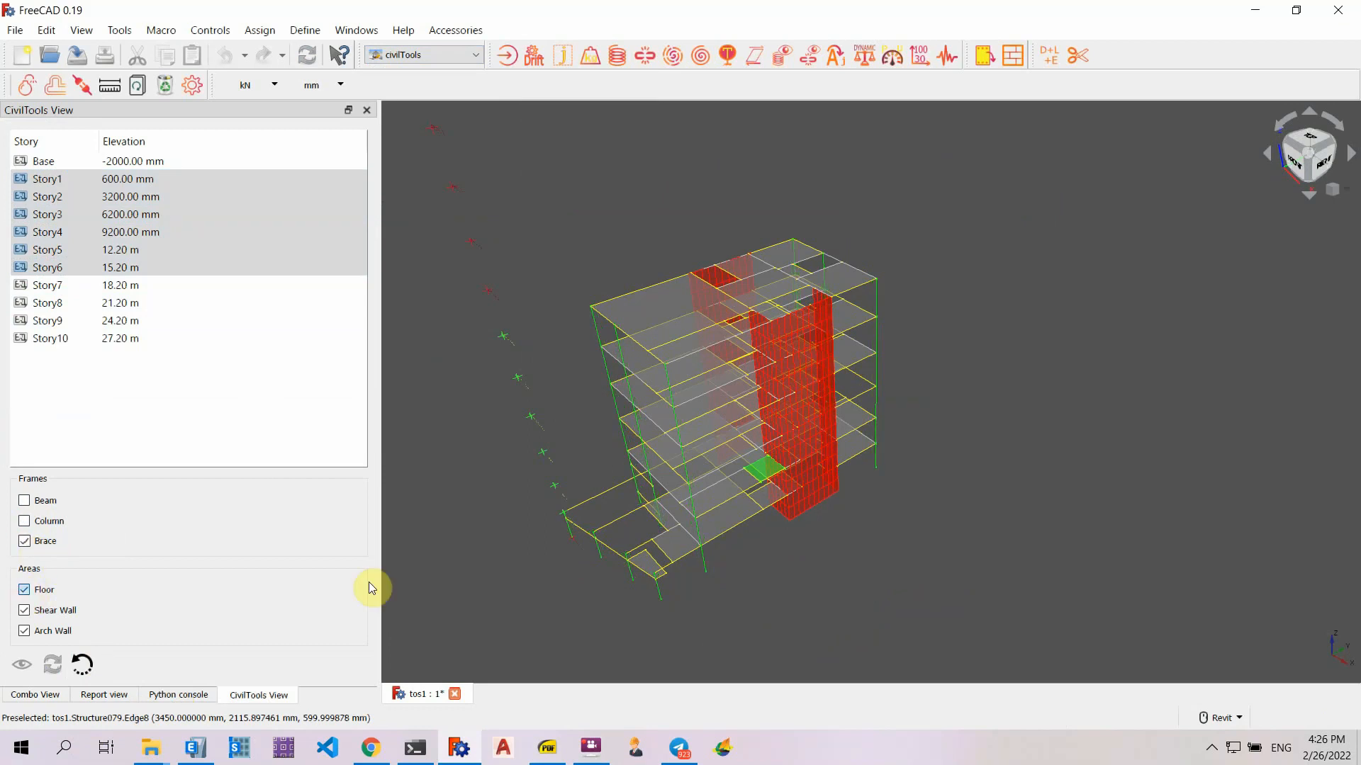
click(25, 590)
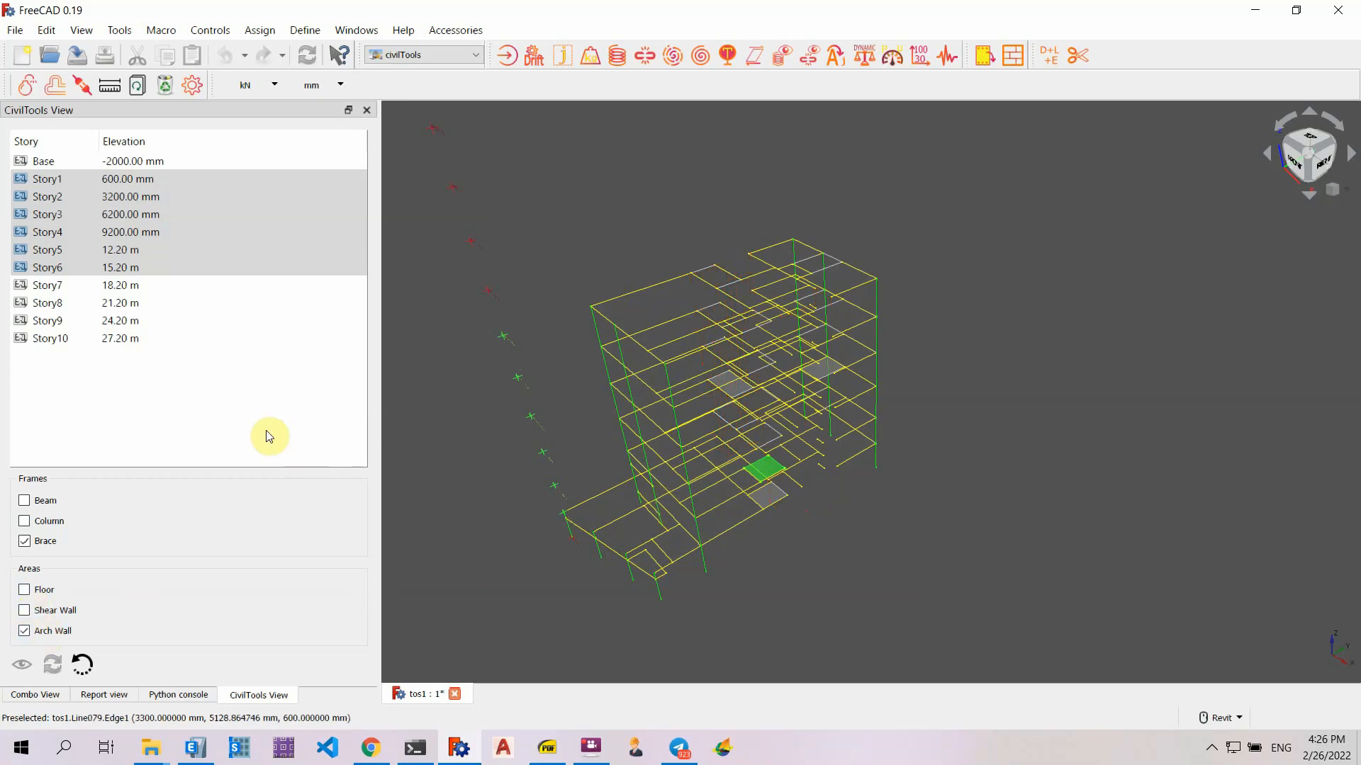
Display Story1 through Story10 and show their beams, columns, floors and shear walls again
shift+click(58, 343)
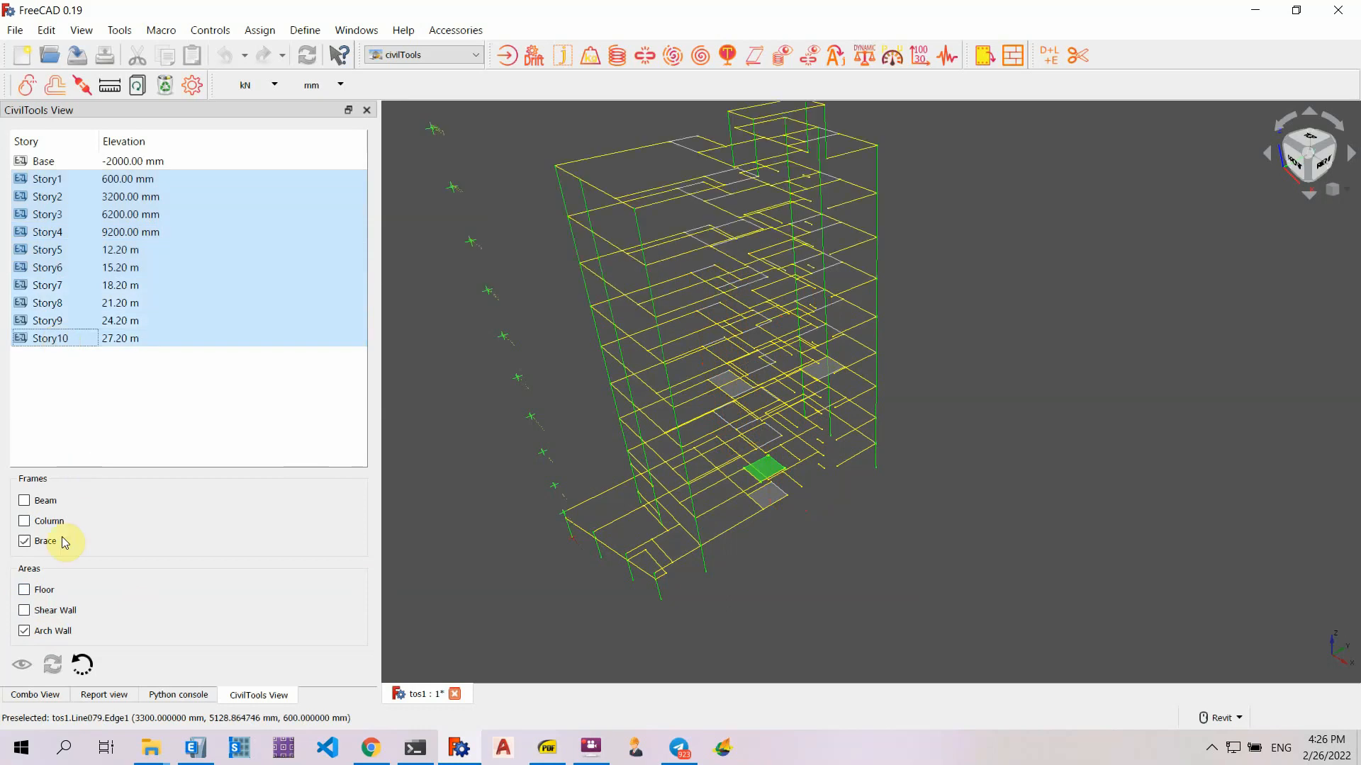
click(27, 502)
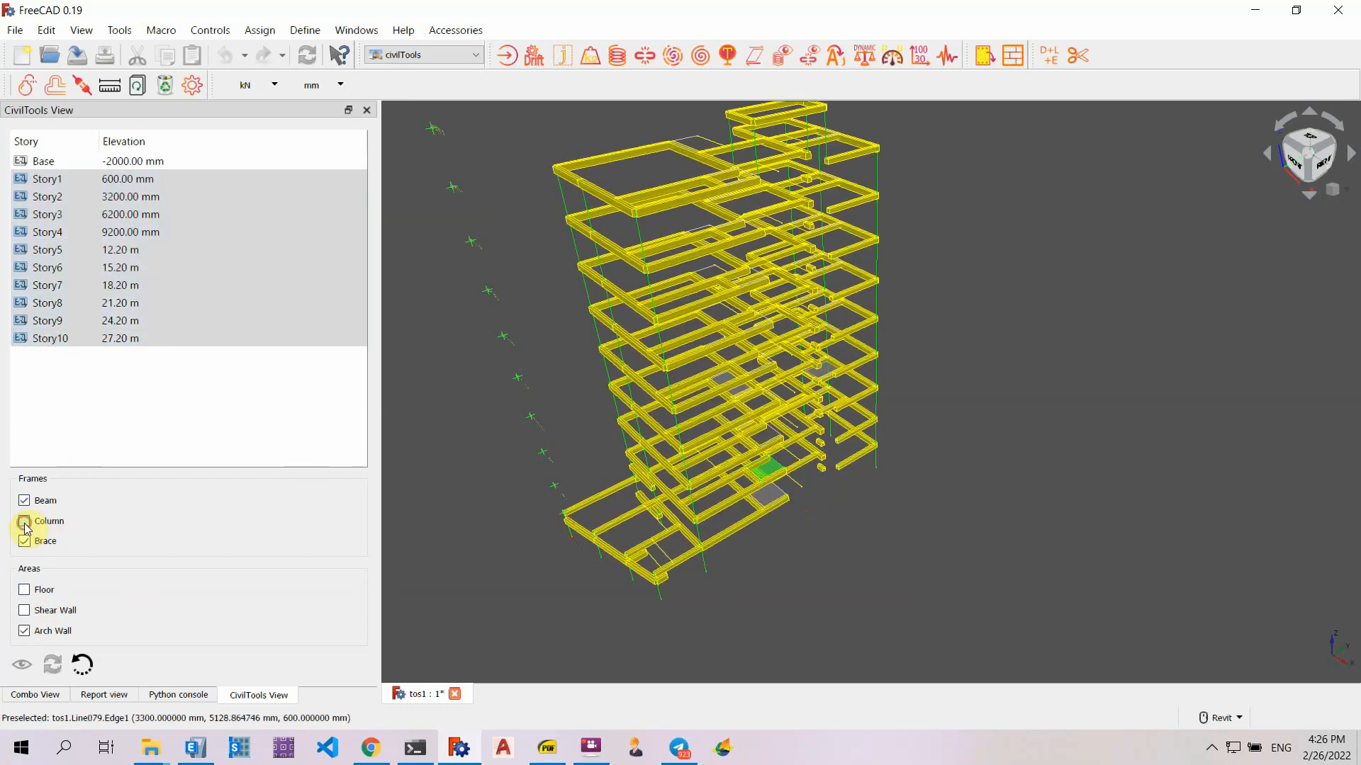
click(24, 589)
click(25, 610)
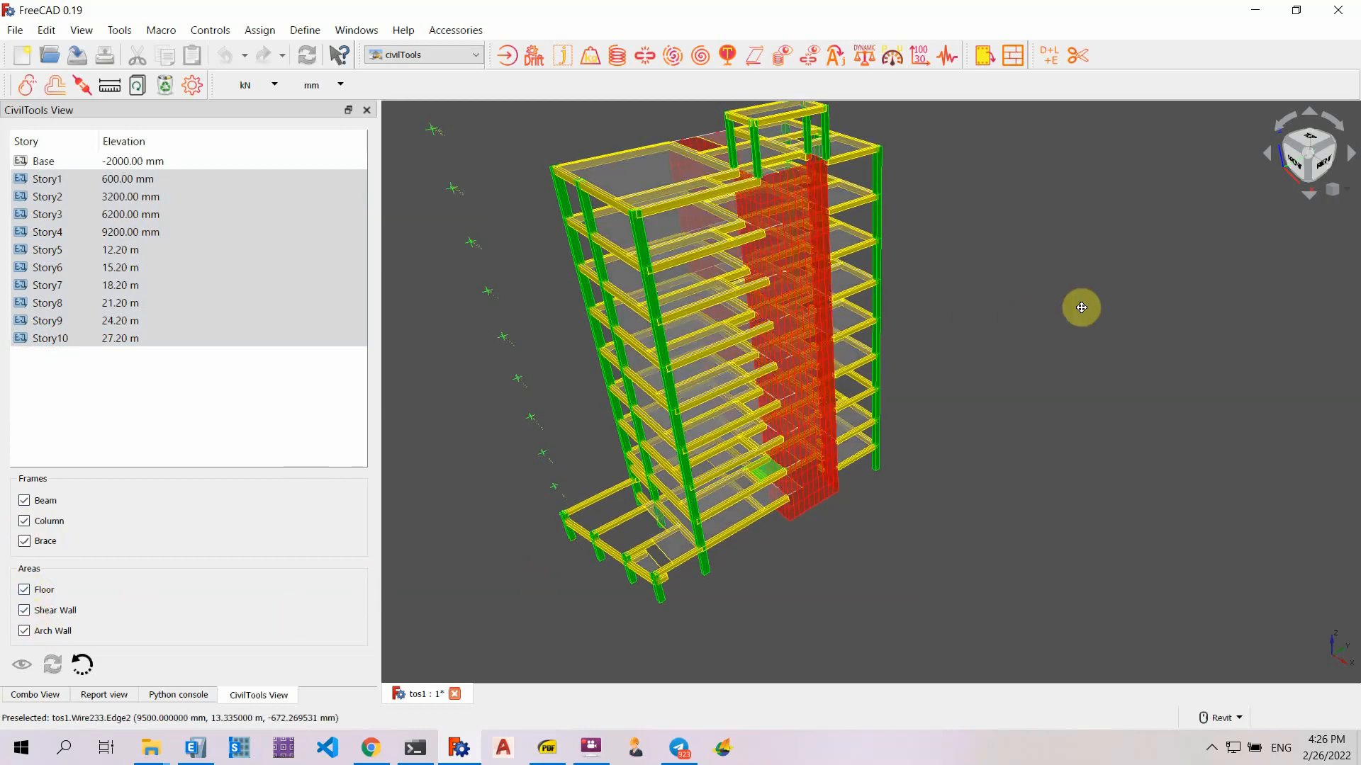
Start the Assign Wall Loads on Frames task and set the loads to apply to FreeCAD
shift+middle_drag(1078, 307, 1021, 154)
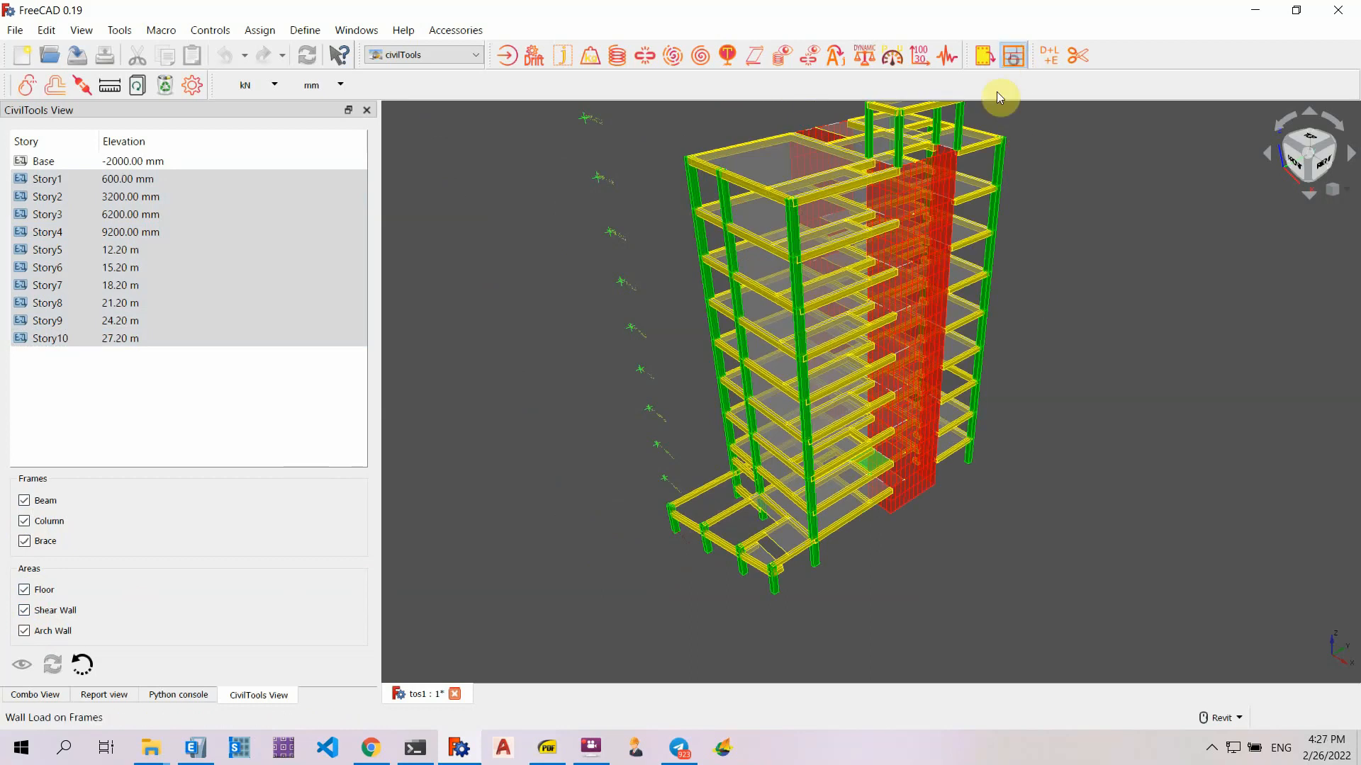
click(32, 695)
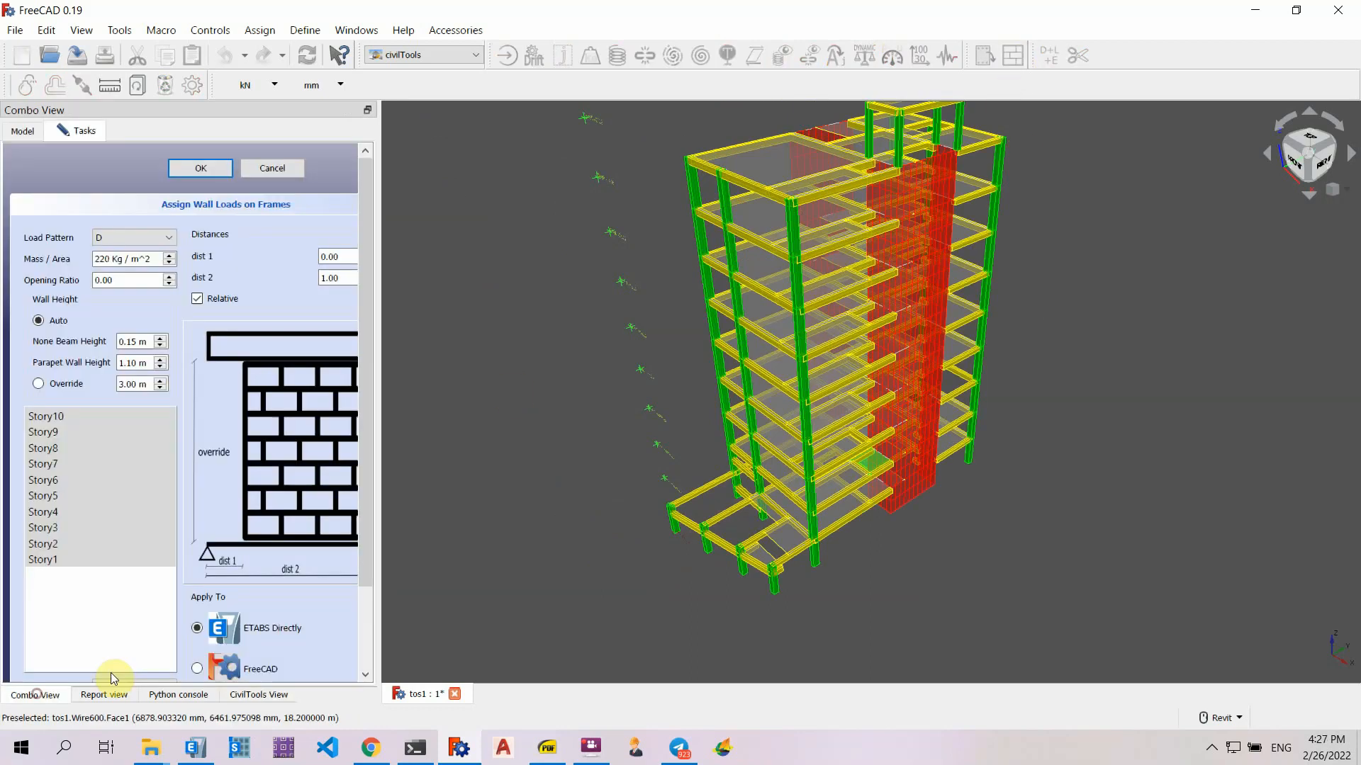
drag(376, 380, 527, 384)
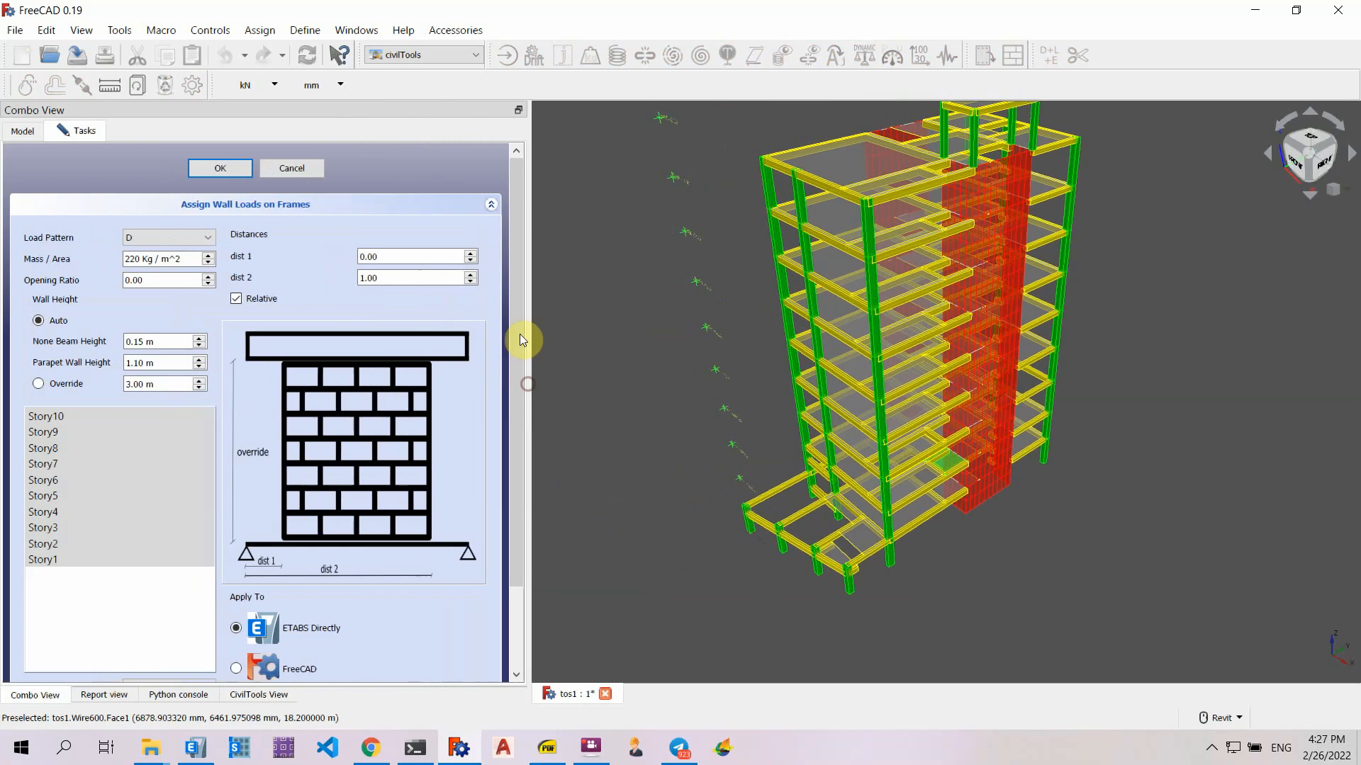
scroll(520, 341, down, 3)
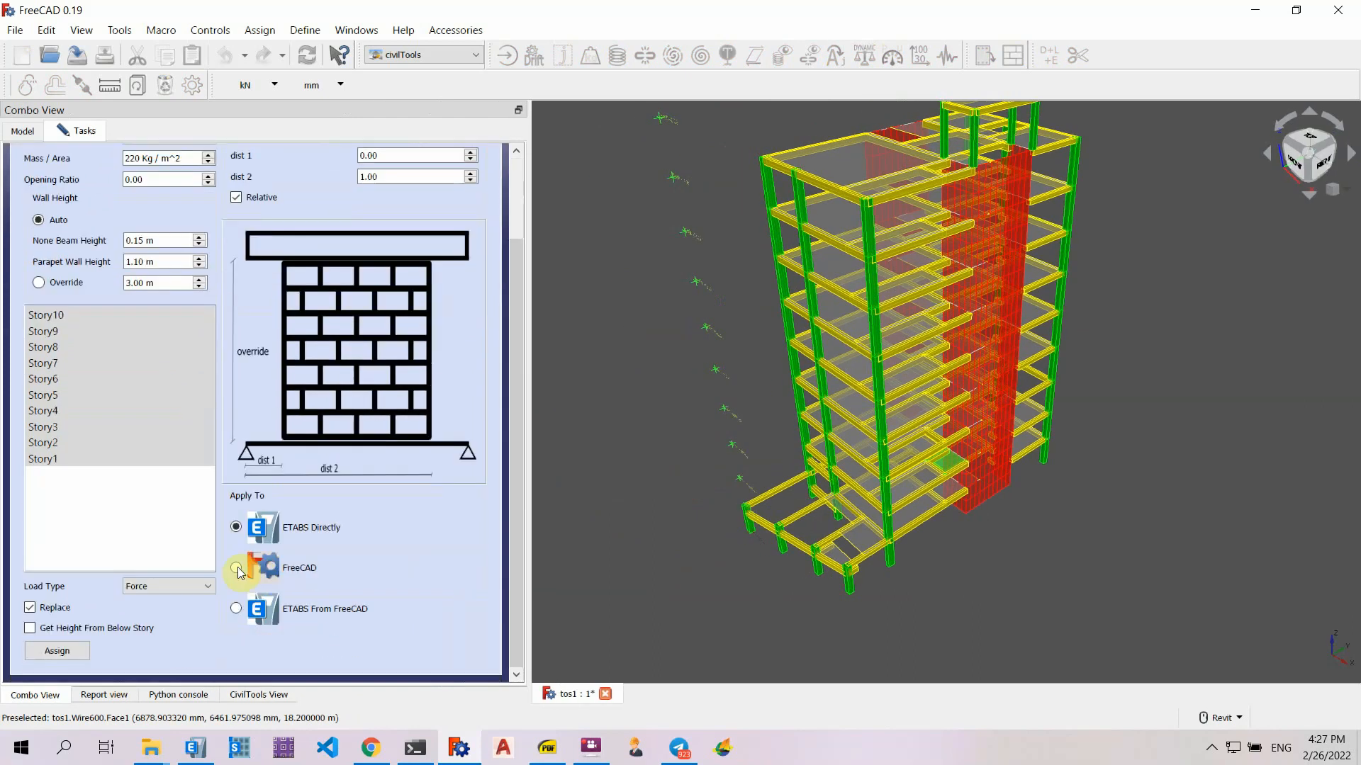
click(236, 569)
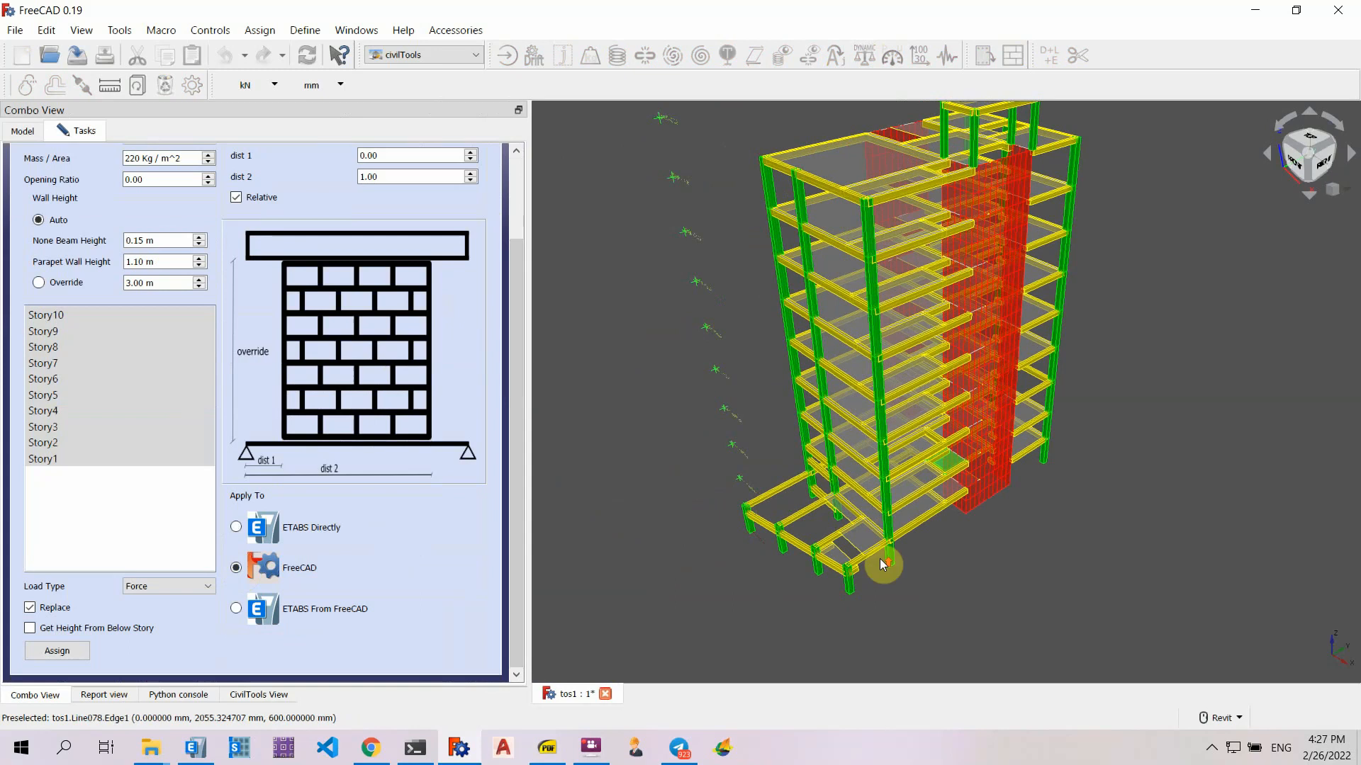
Select the lowest-story perimeter beams along the sides and rear of the building for the wall loads
scroll(882, 564, up, 5)
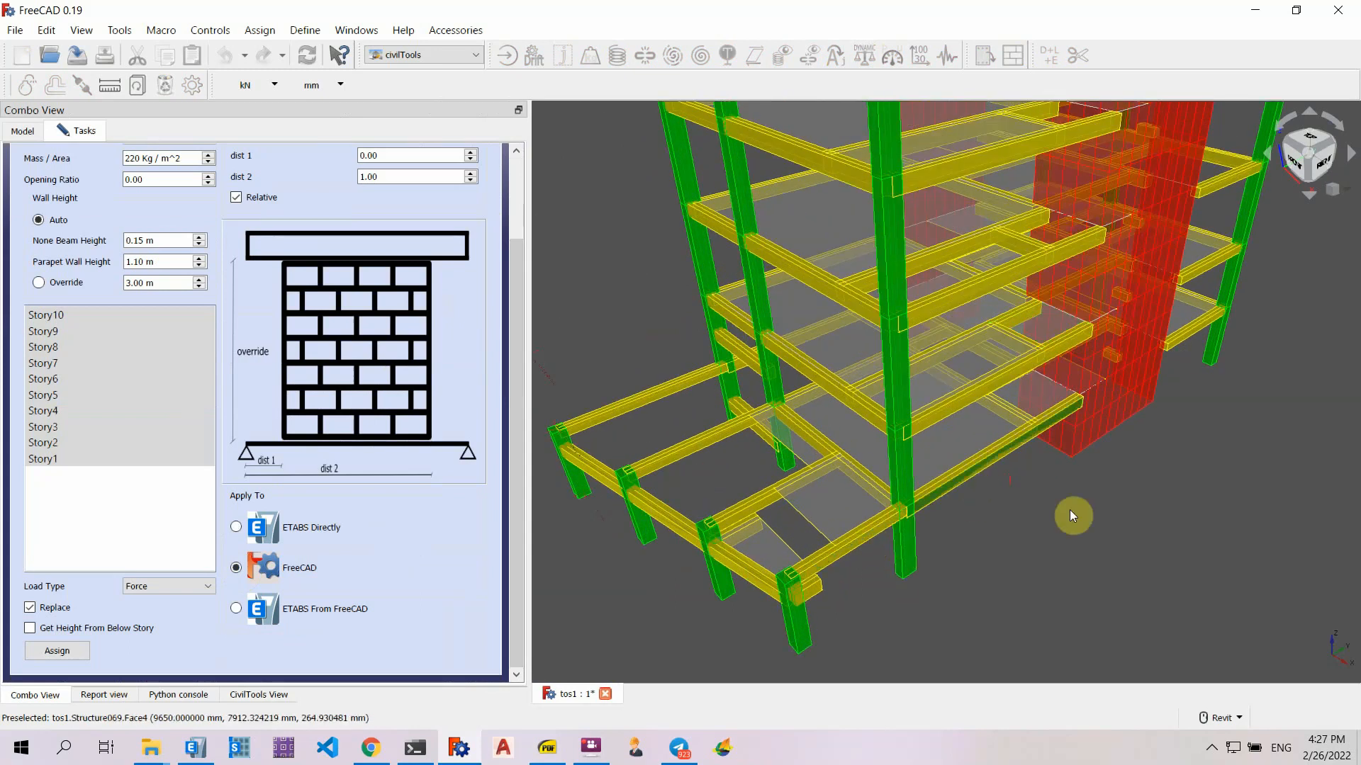
scroll(994, 538, up, 4)
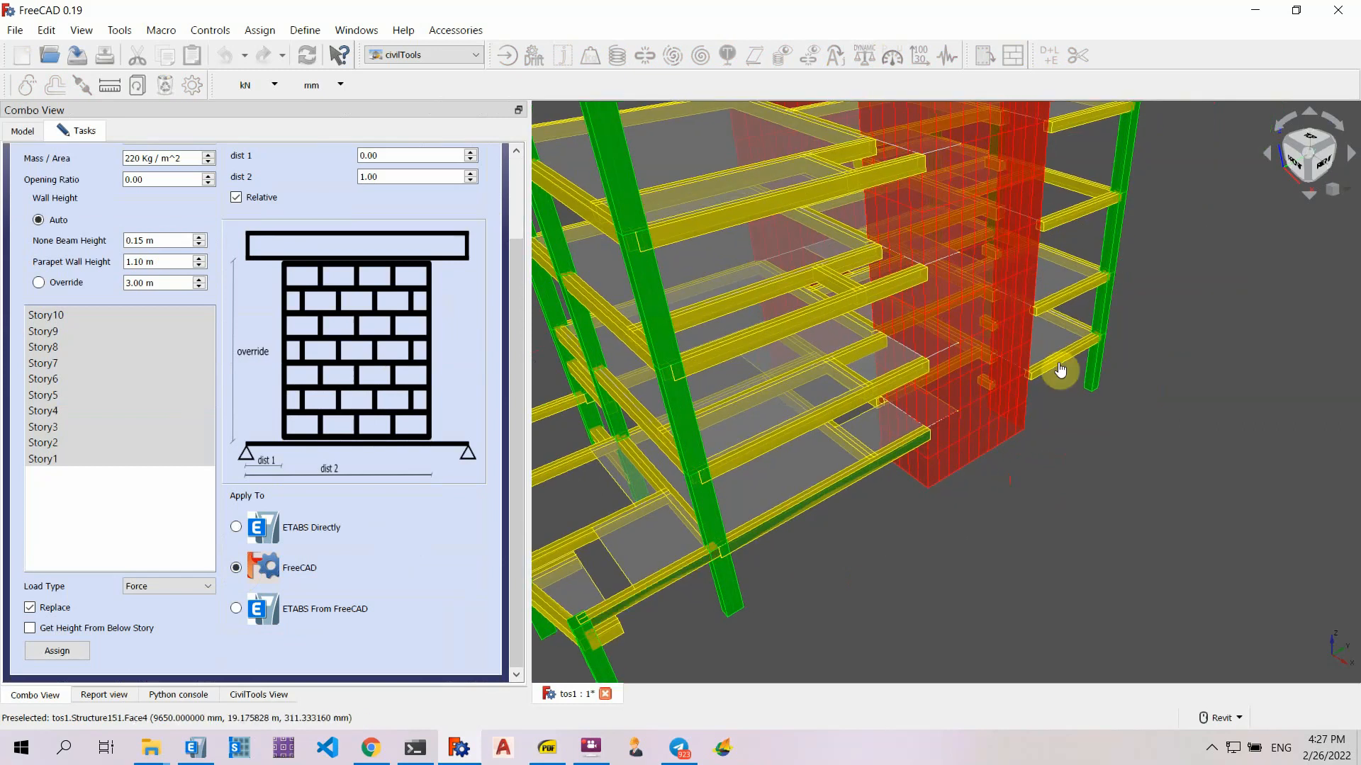
middle_drag(1192, 416, 1086, 448)
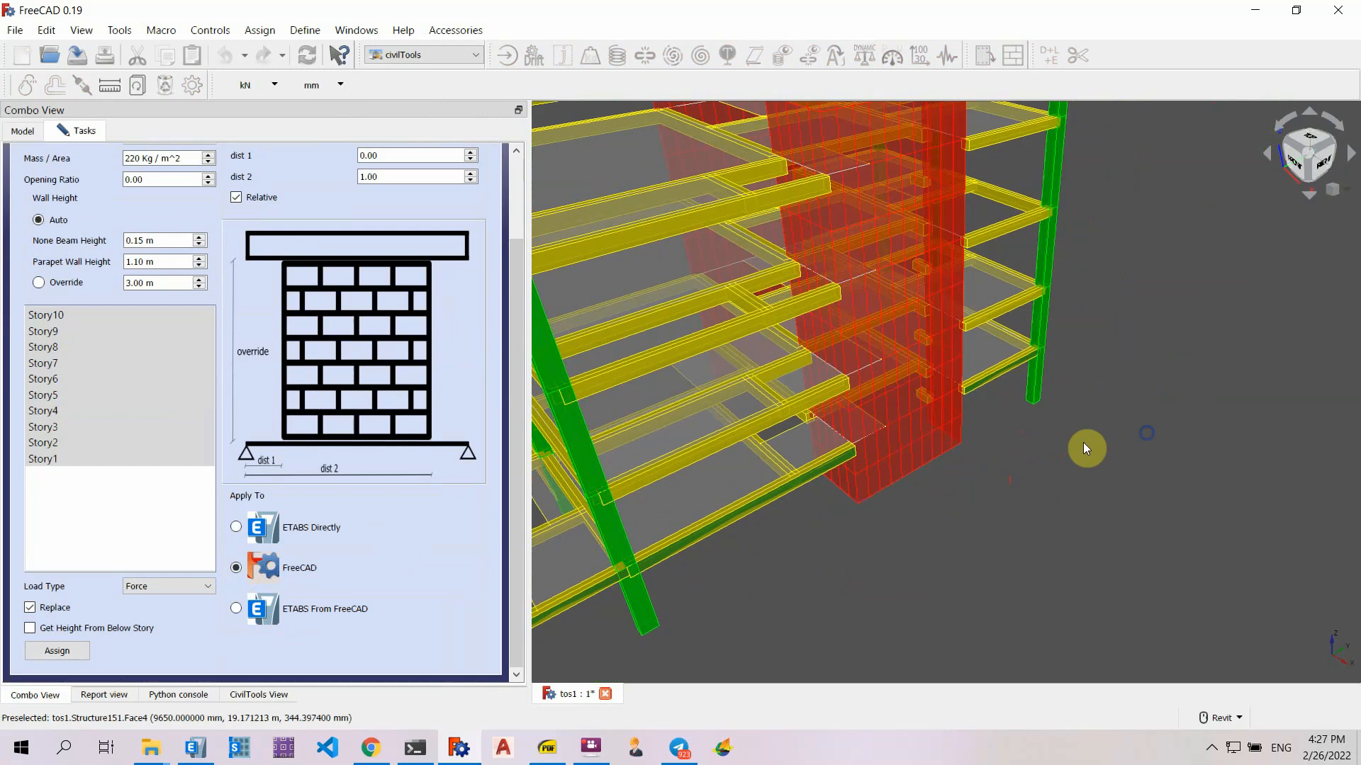
right_click(877, 495)
click(1030, 528)
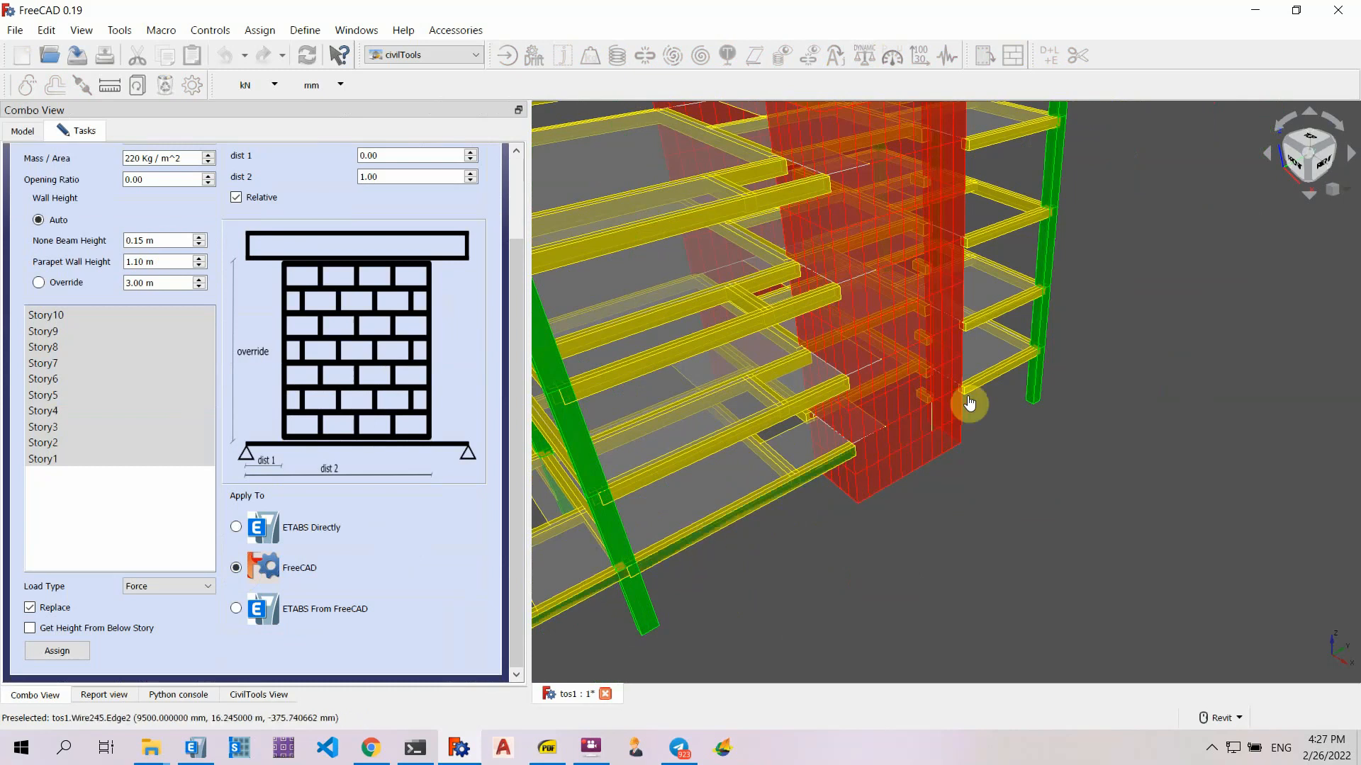
shift+middle_drag(1121, 429, 918, 452)
middle_drag(1114, 511, 646, 408)
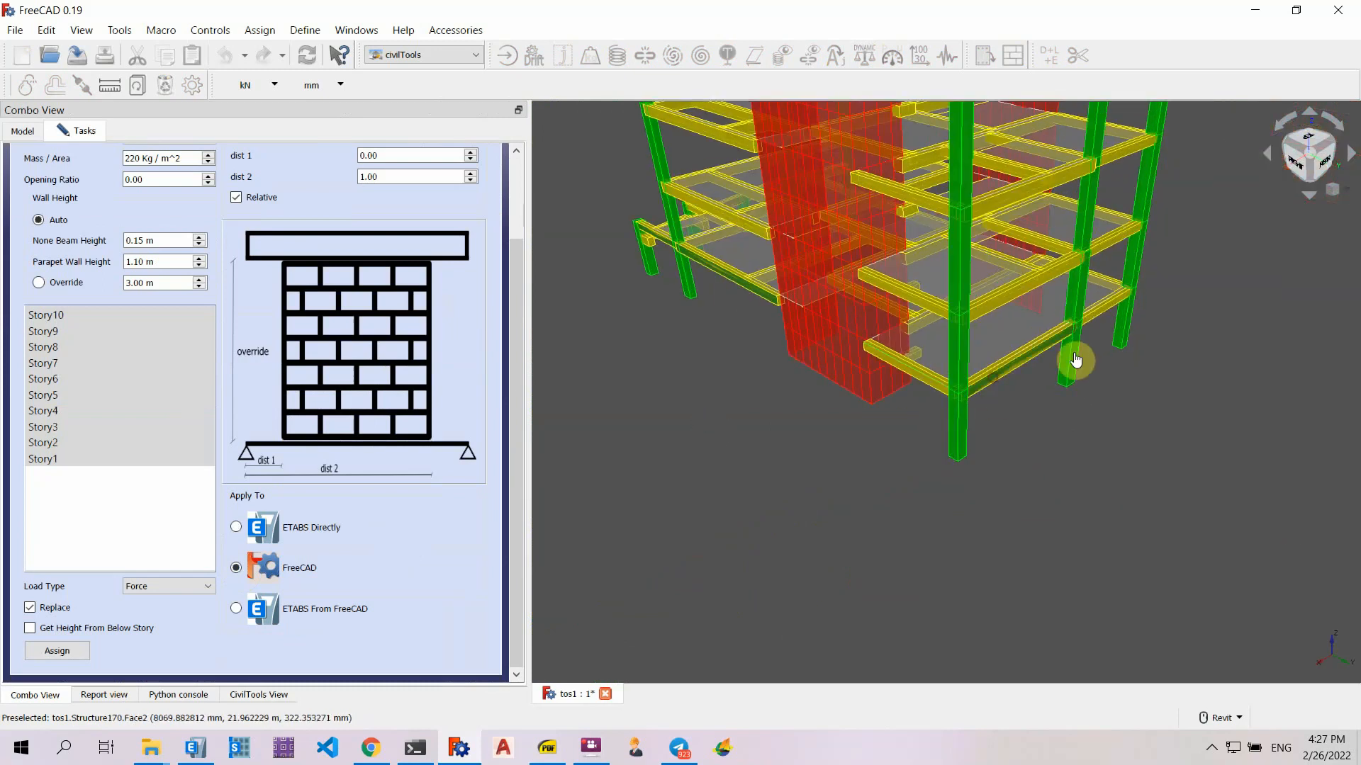
shift+middle_drag(1149, 401, 938, 422)
middle_drag(1329, 507, 701, 428)
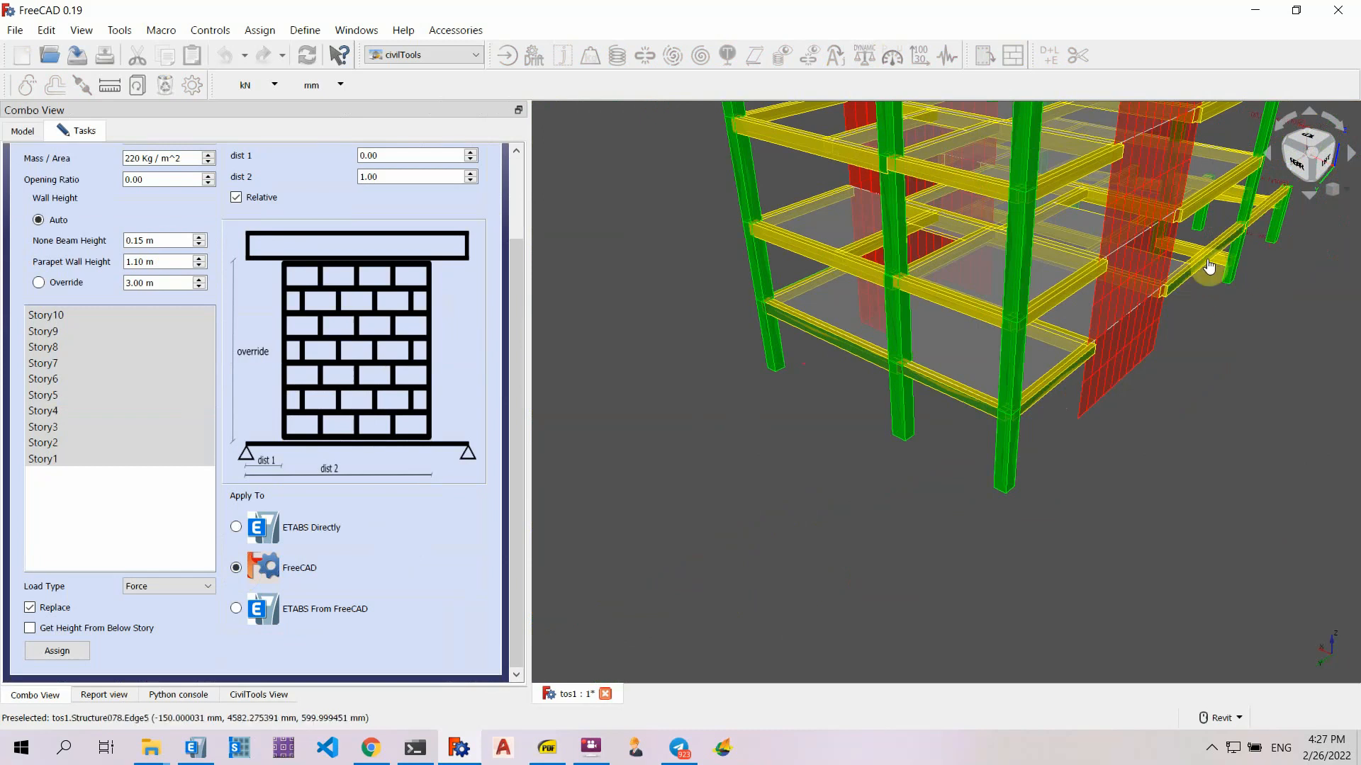
scroll(959, 522, down, 2)
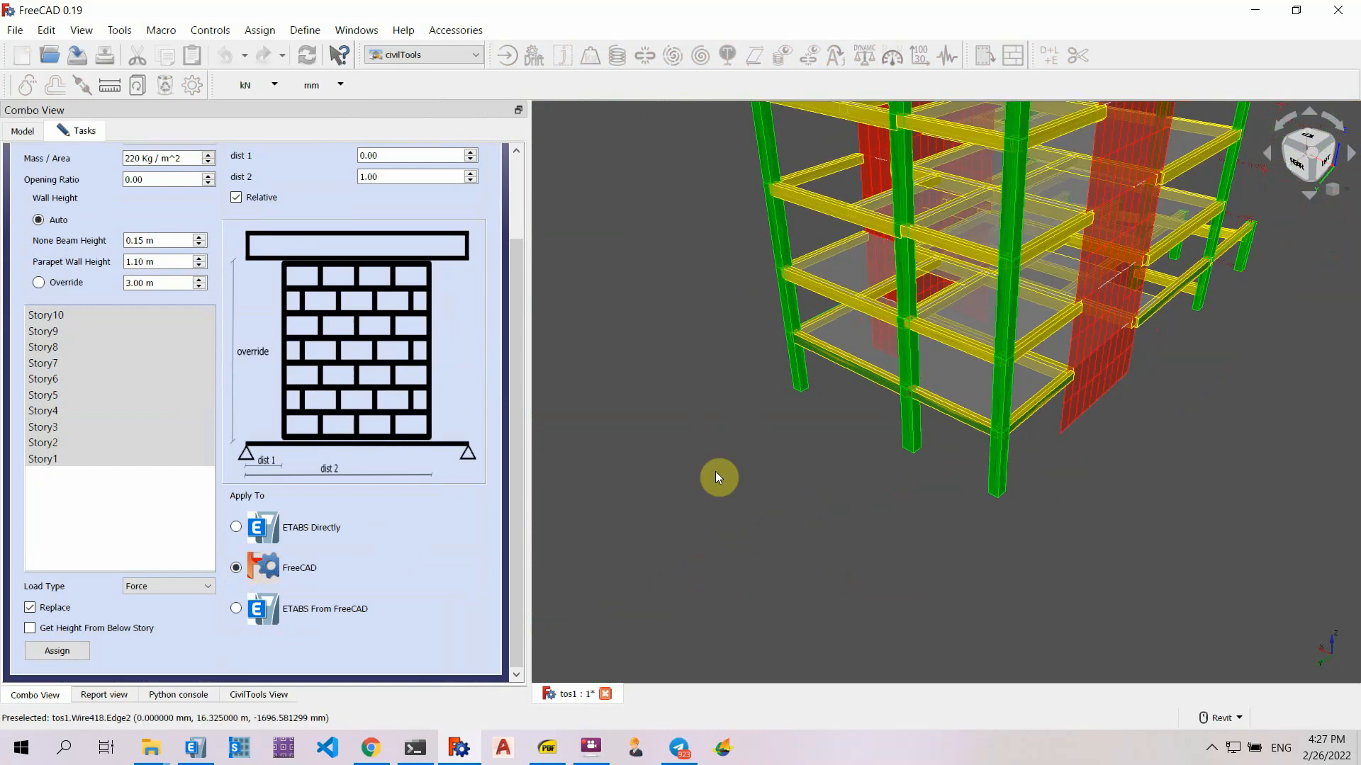
scroll(286, 203, up, 2)
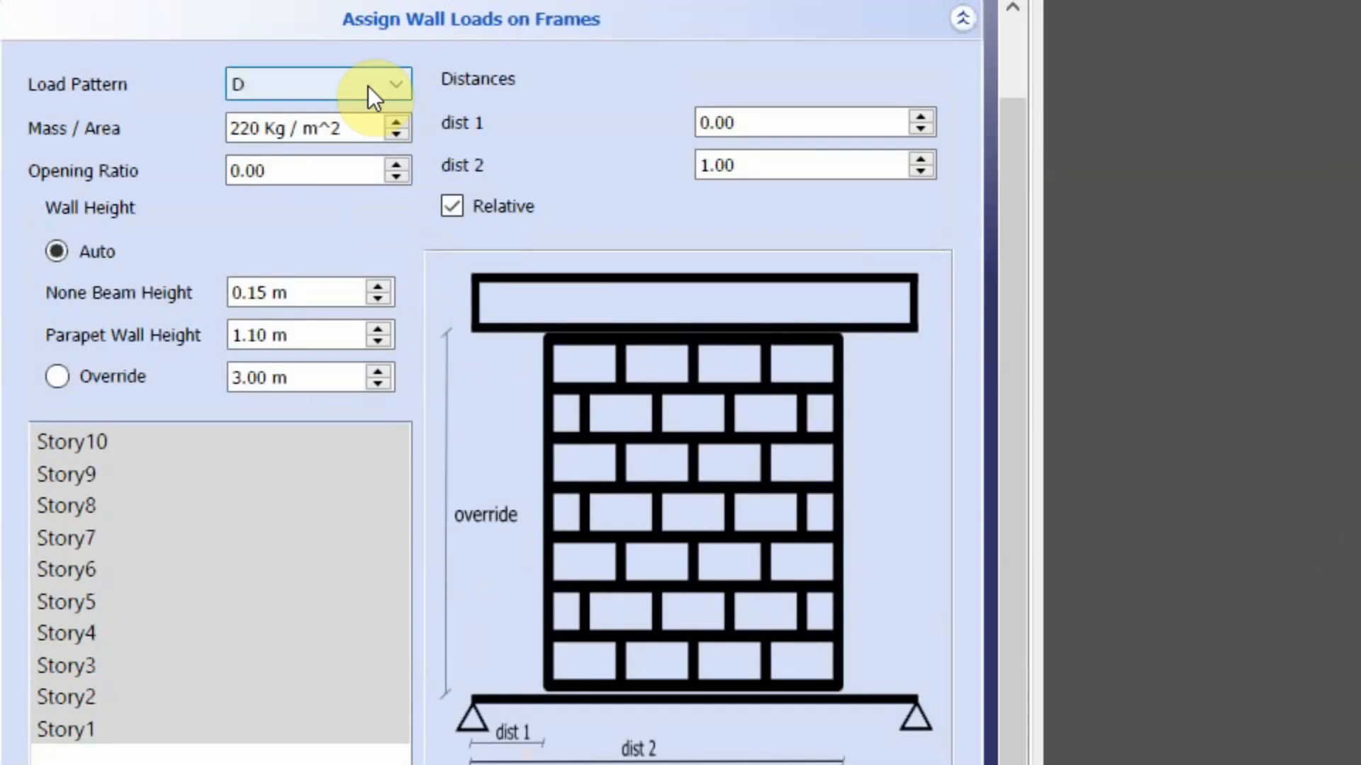
Examine the available load patterns and the mass per area and opening ratio settings for the wall loads
click(368, 86)
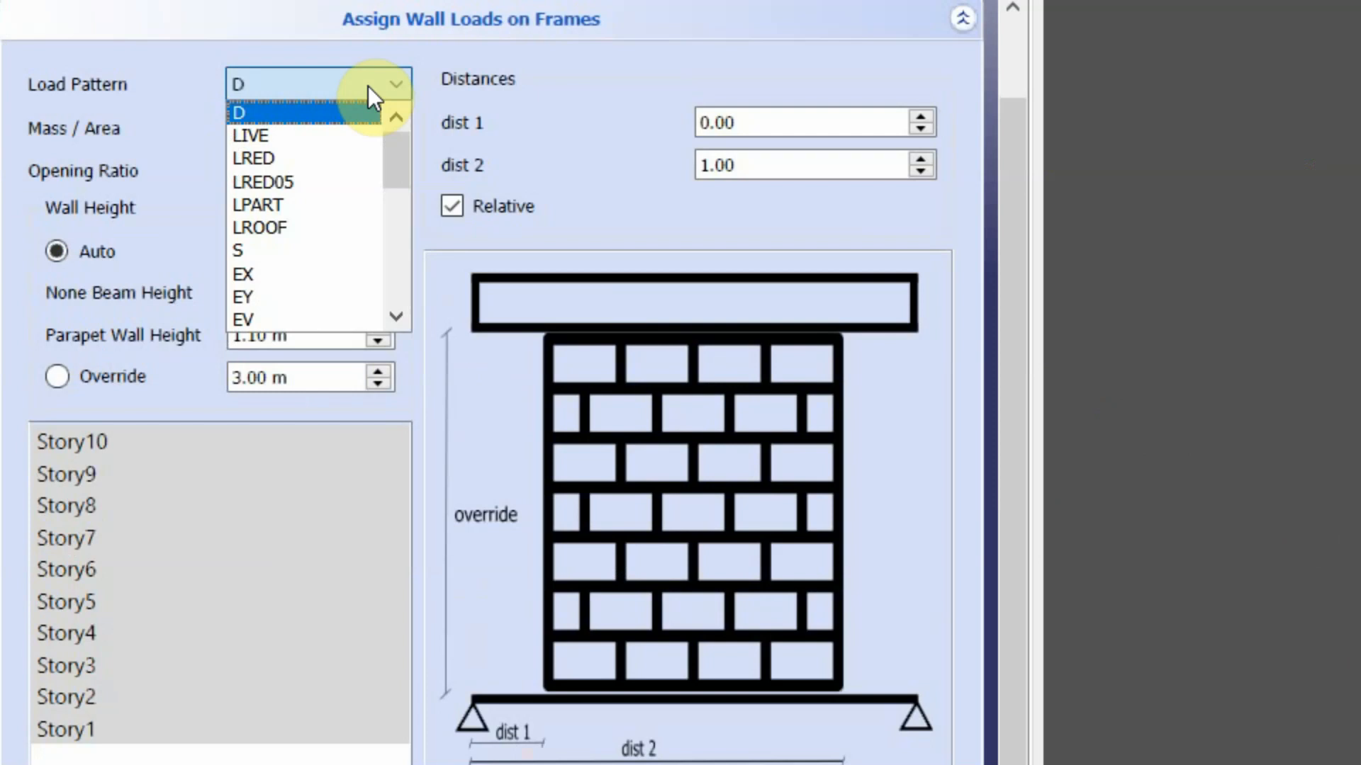
click(589, 80)
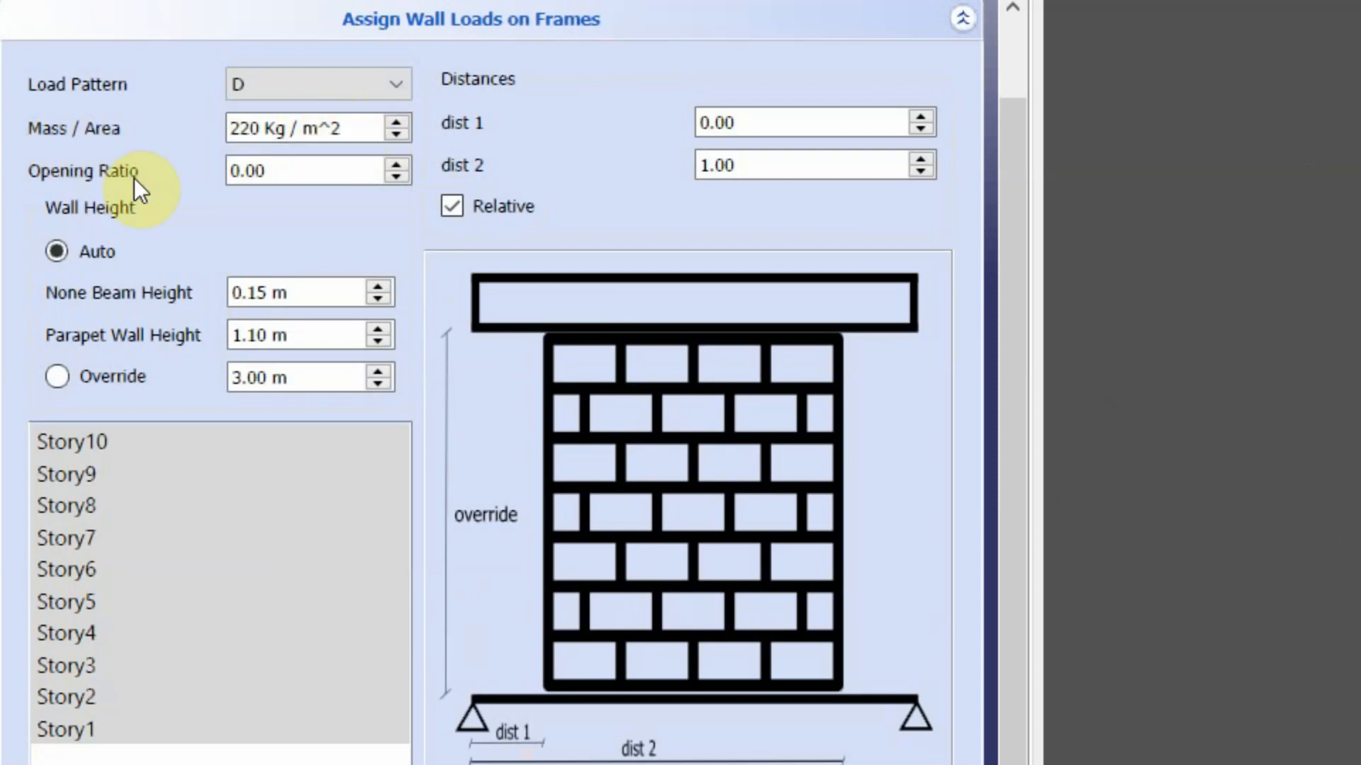
drag(292, 171, 236, 173)
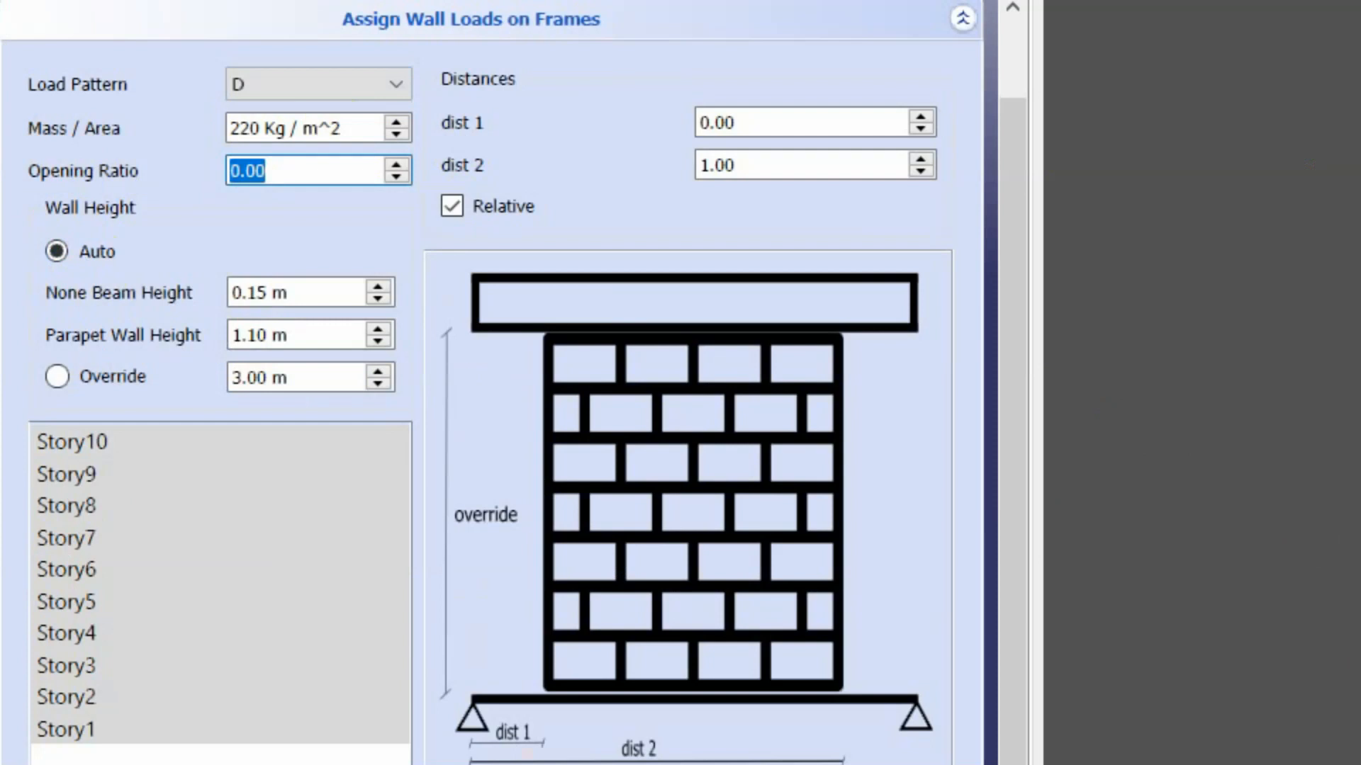
middle_drag(1352, 568, 1336, 721)
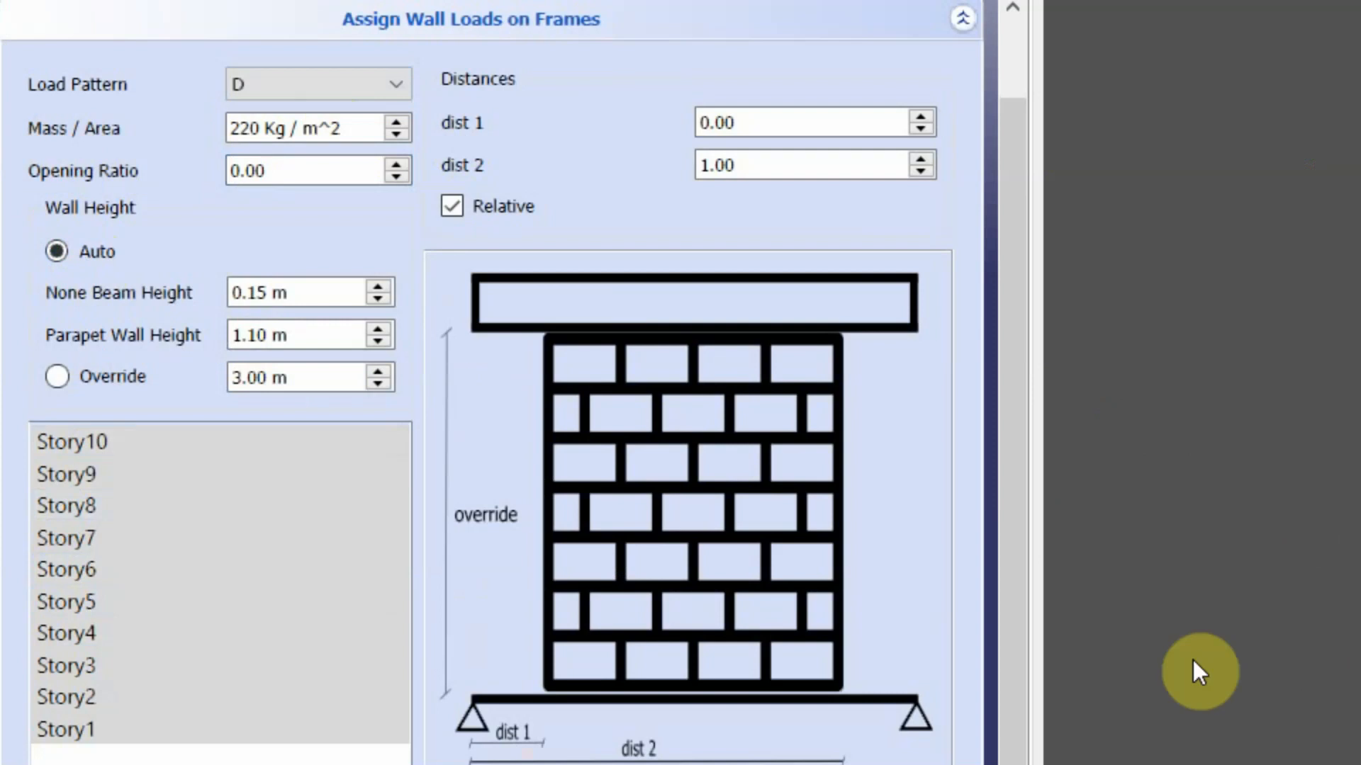
scroll(243, 762, down, 2)
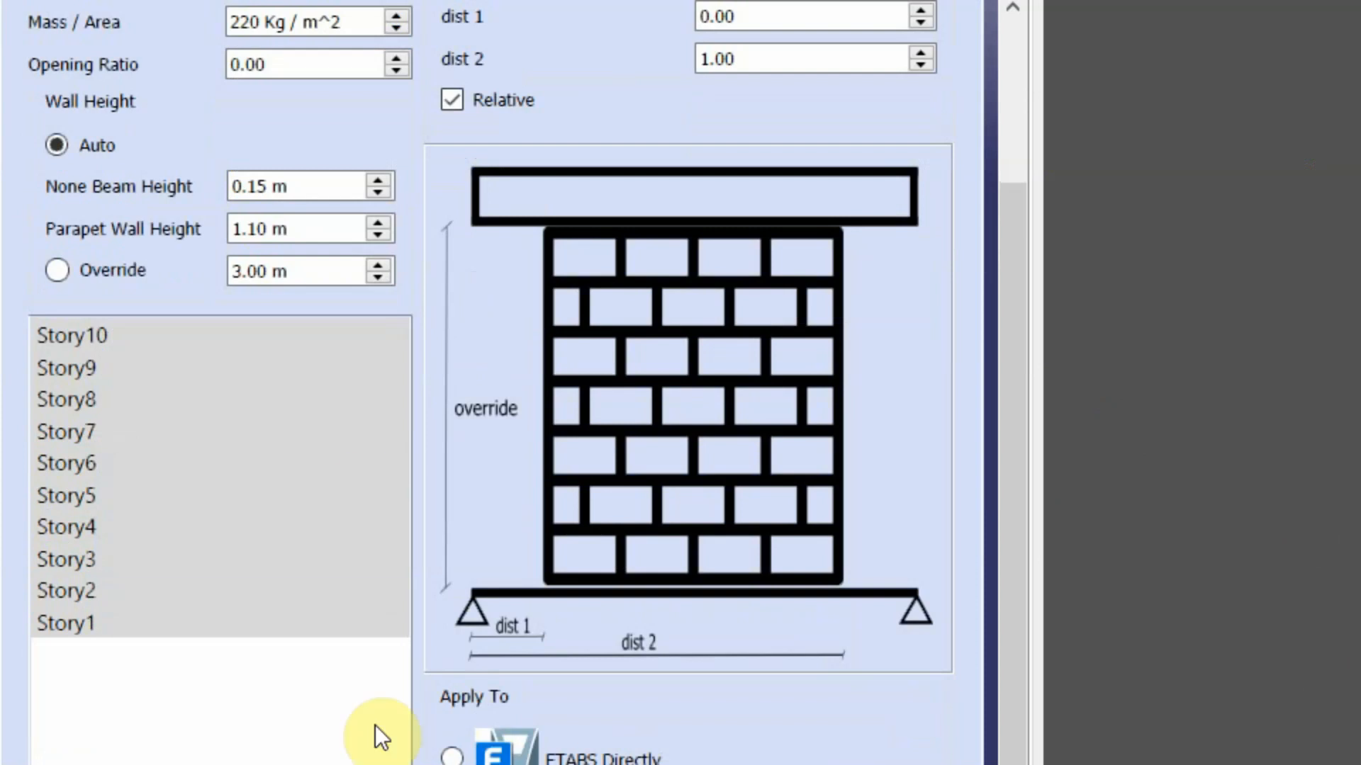
Review the dist 1 and dist 2 settings, switching Relative off and back on
drag(1011, 371, 1009, 195)
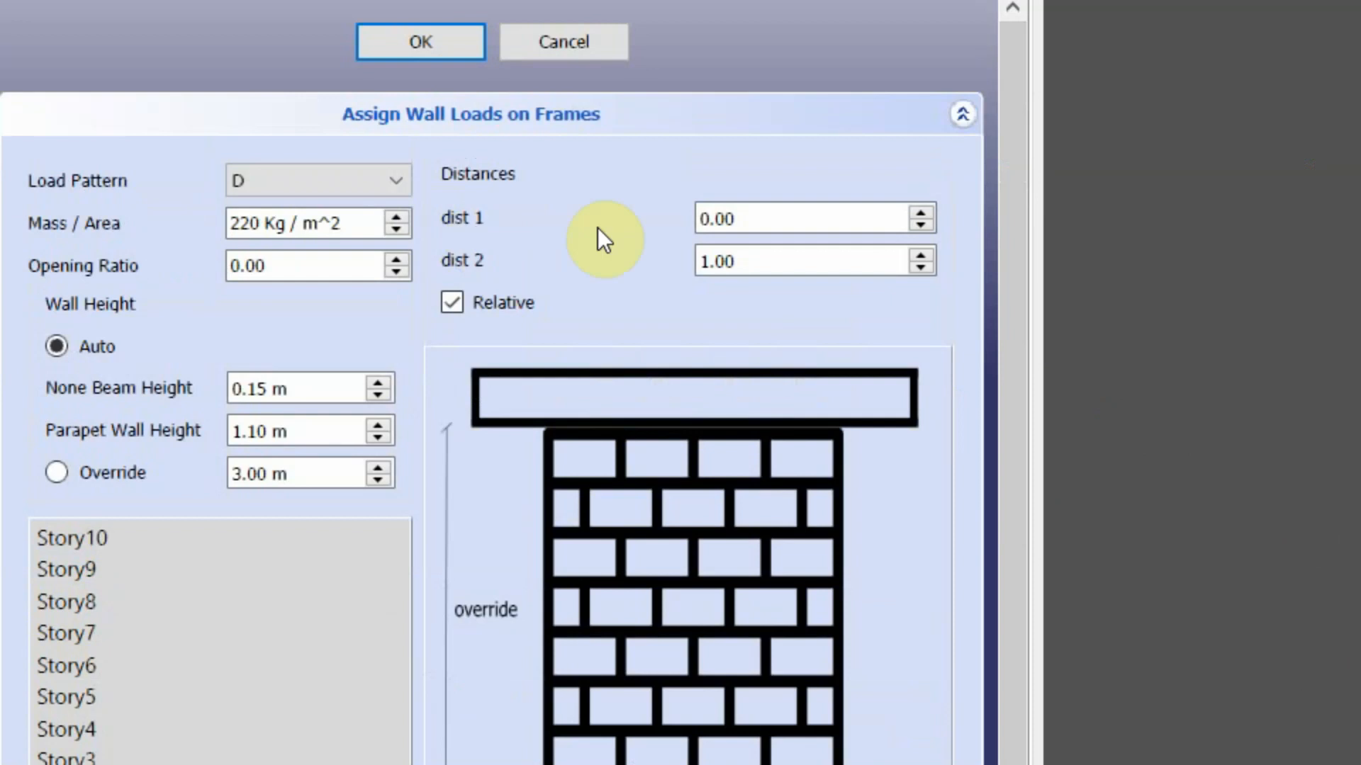
drag(747, 218, 698, 226)
click(759, 264)
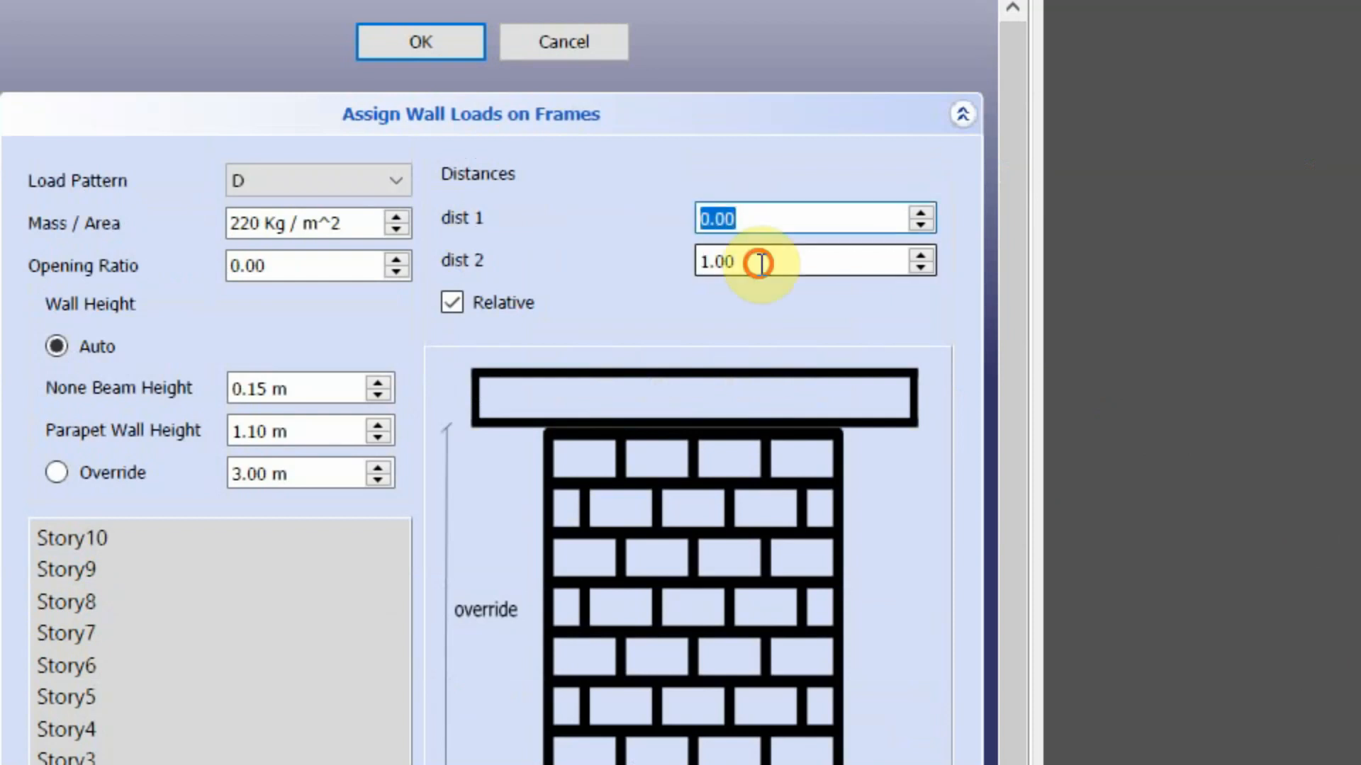
drag(759, 264, 683, 274)
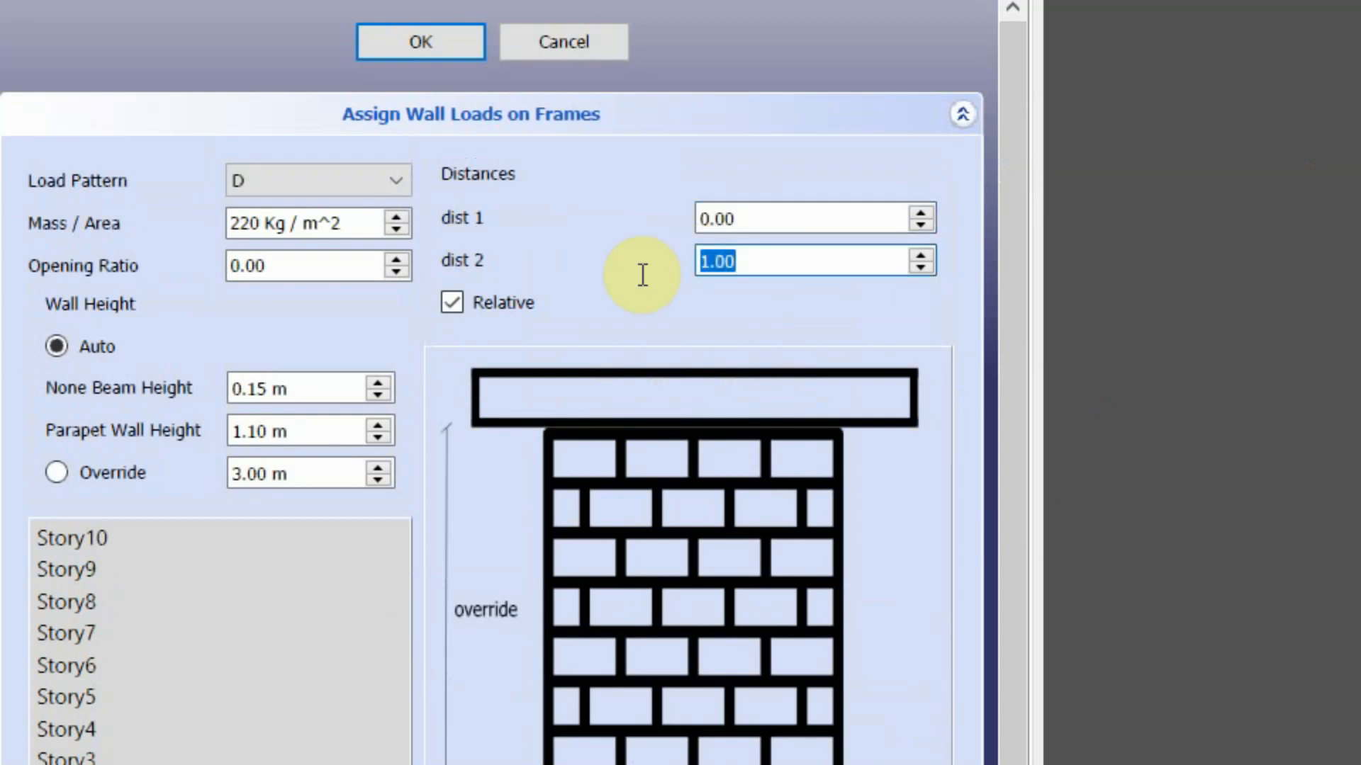
click(452, 302)
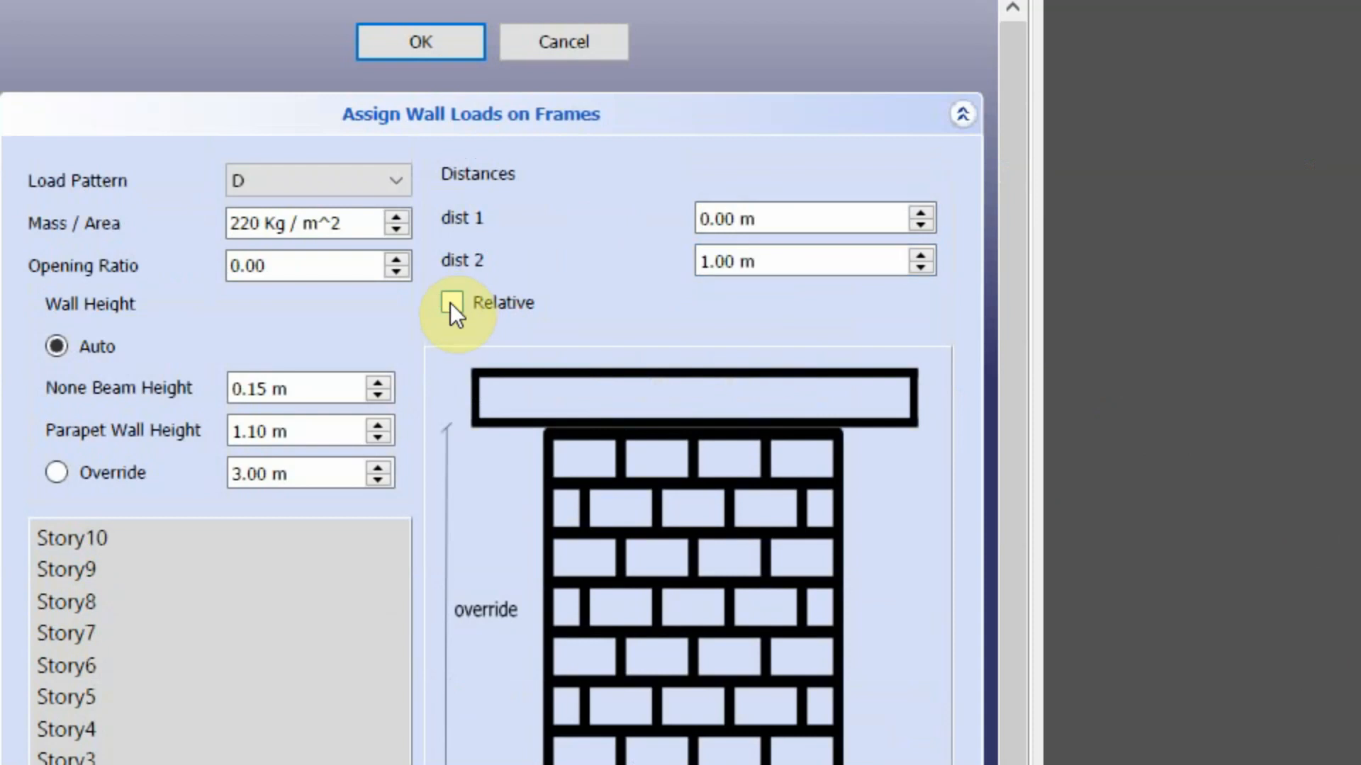
click(451, 303)
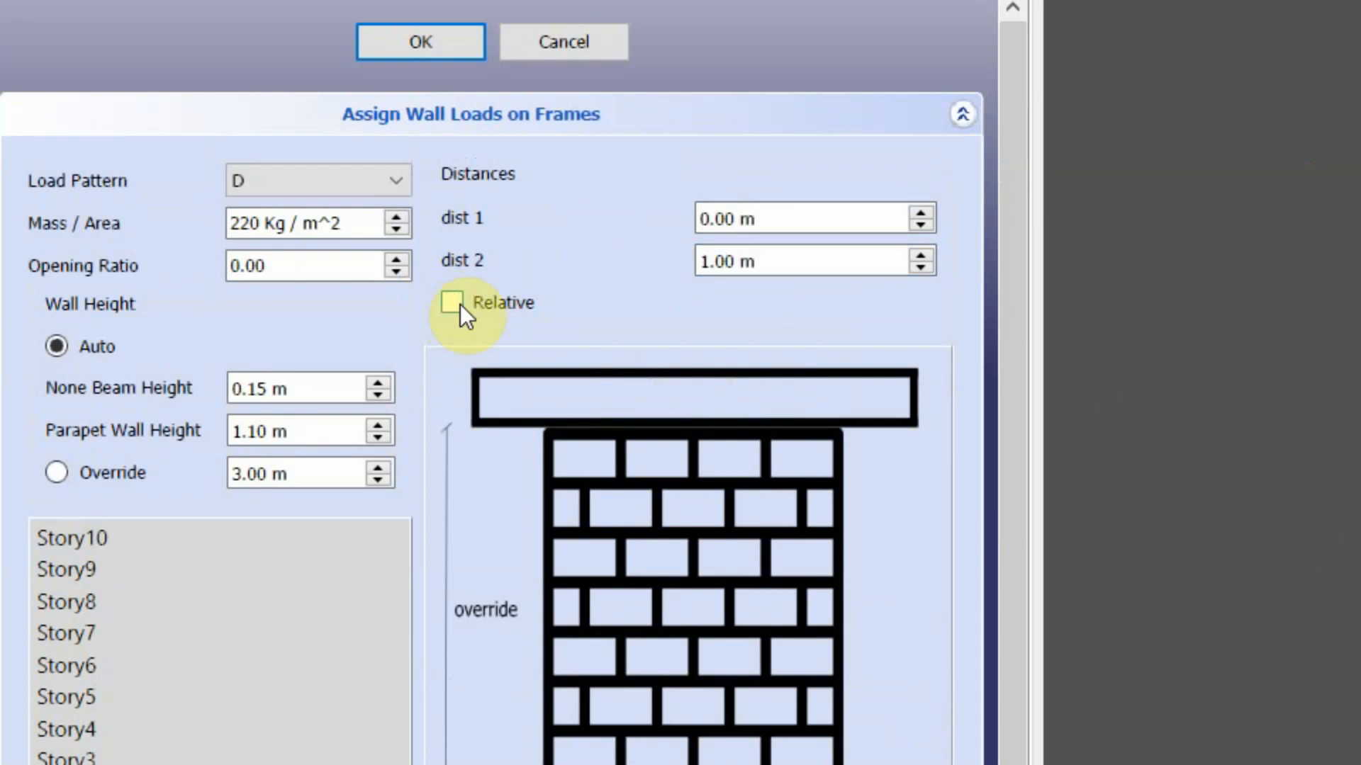
click(745, 223)
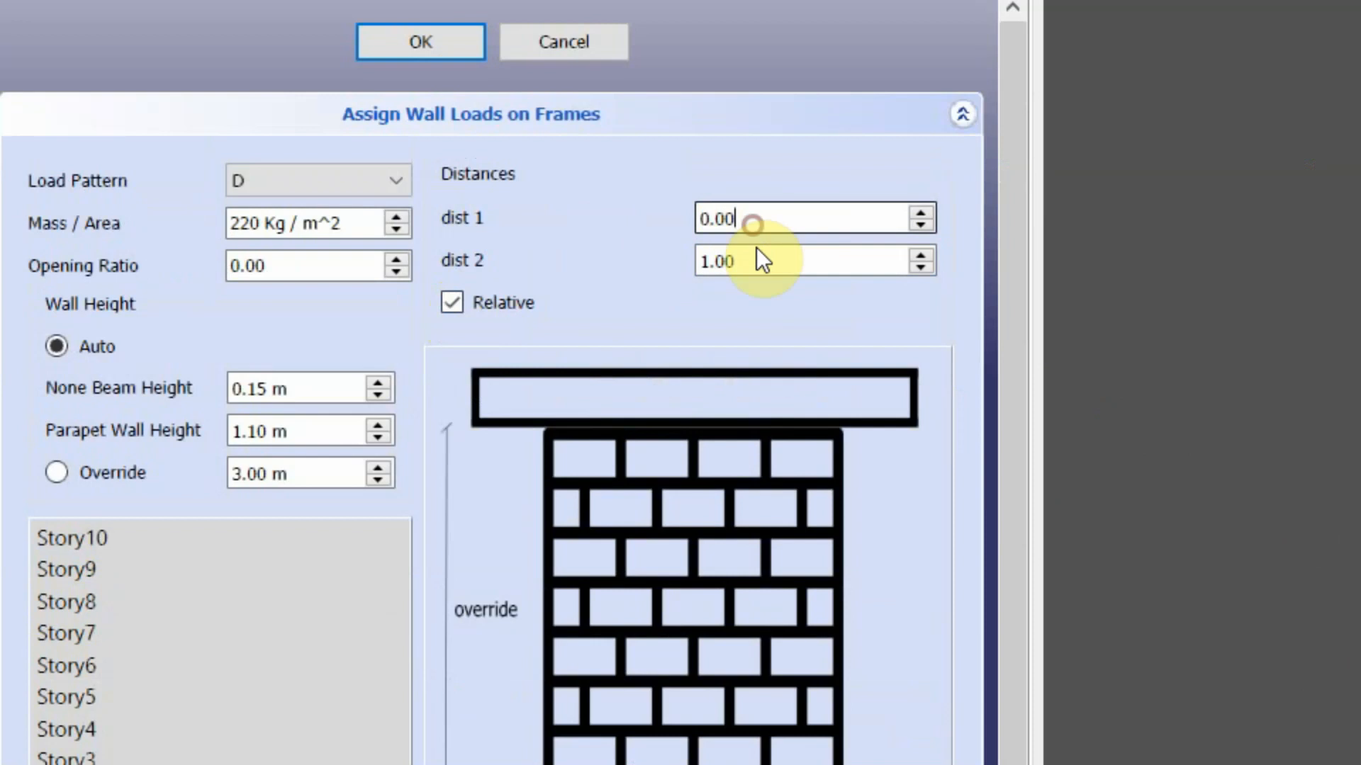
click(756, 250)
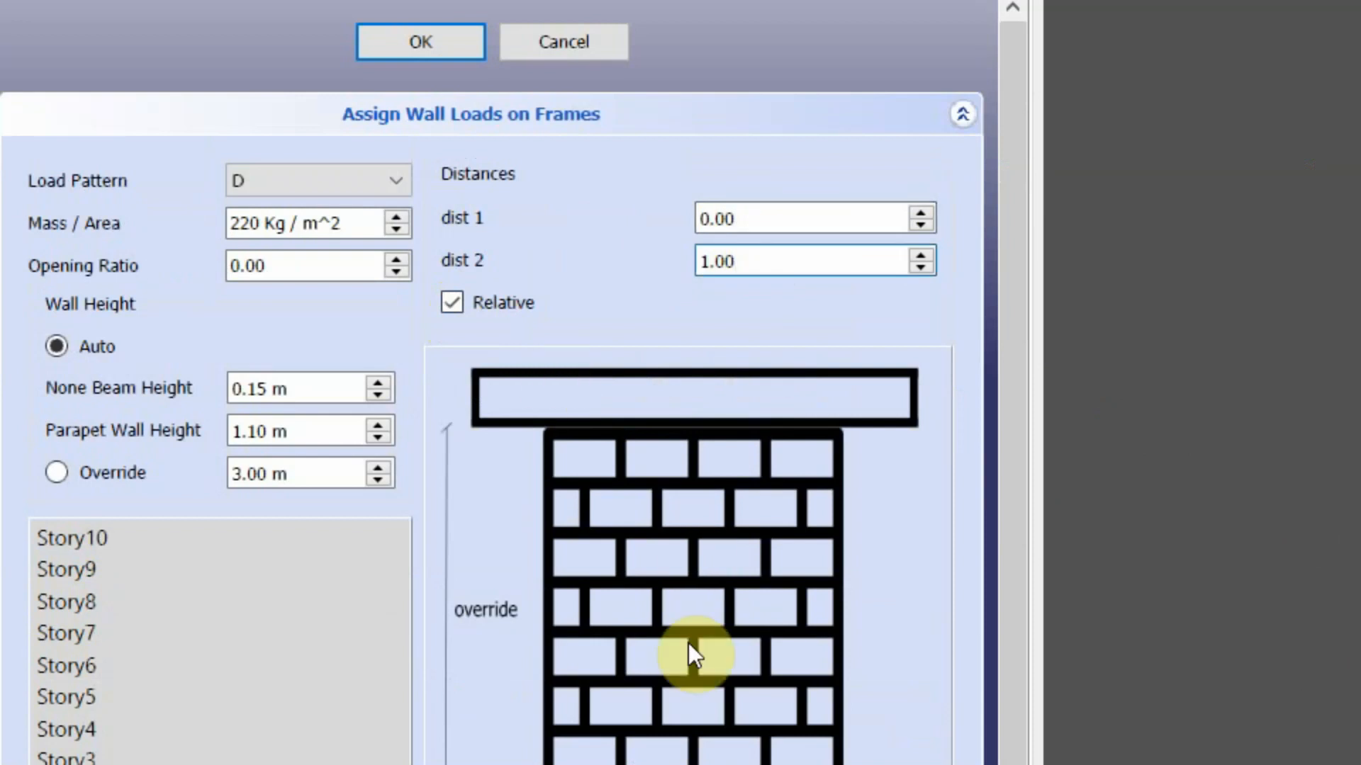
Try the Override wall height, return it to Auto, and assign the wall loads to the selected beams on all listed stories
scroll(682, 681, down, 2)
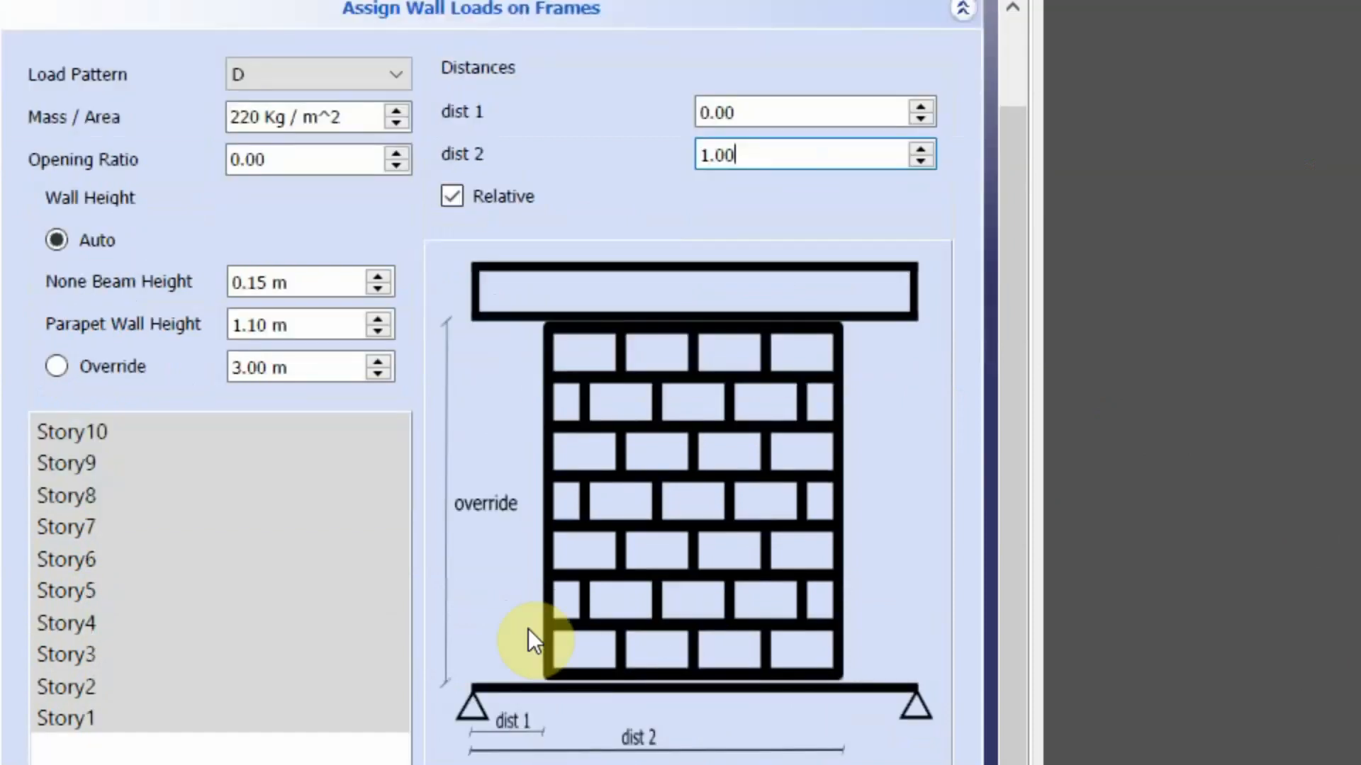
scroll(528, 628, down, 2)
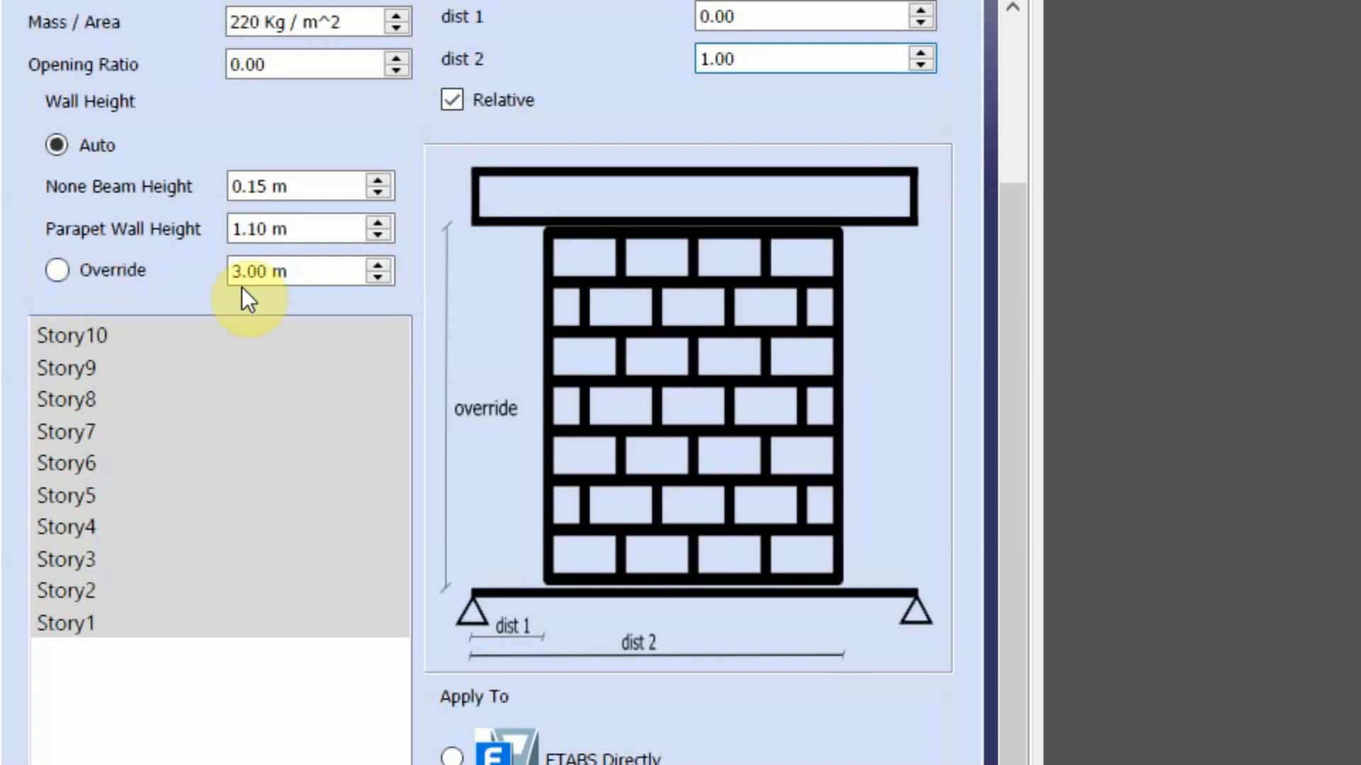
click(92, 273)
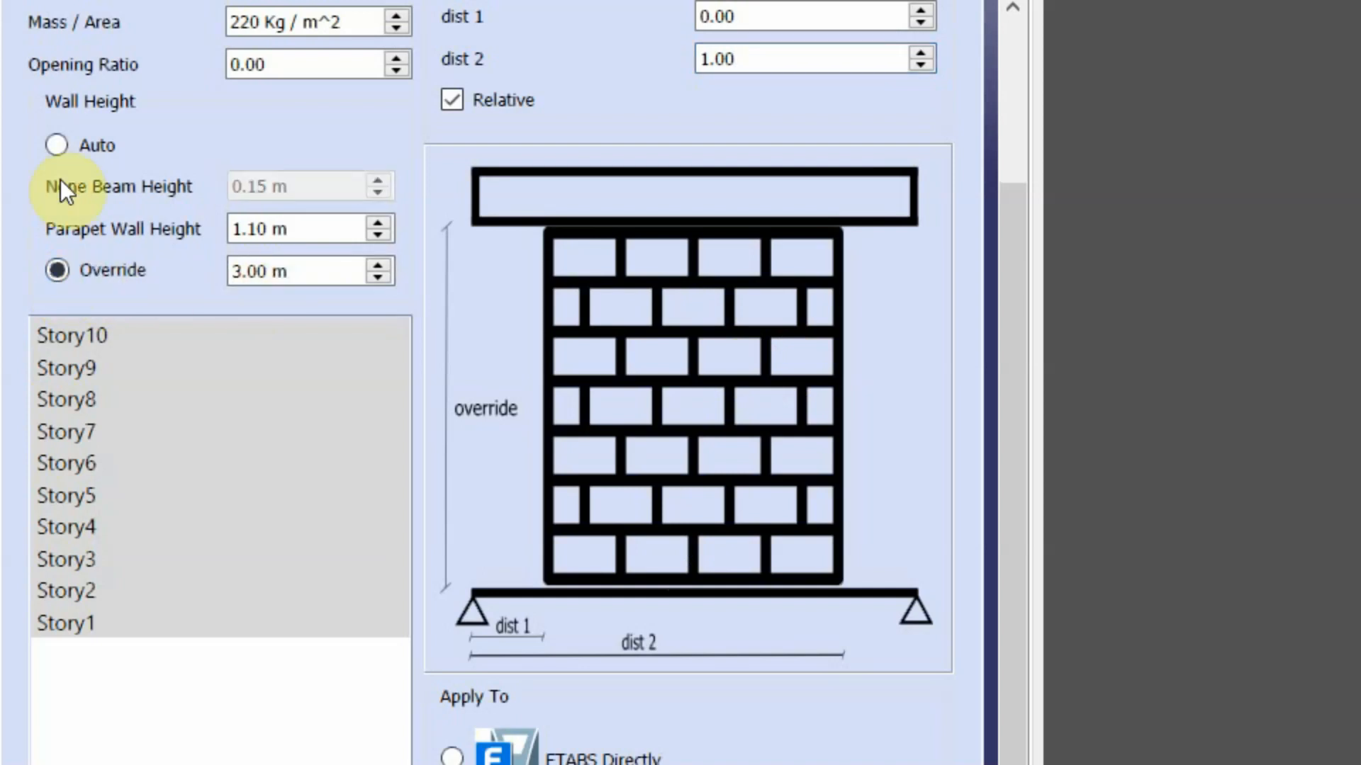
click(58, 146)
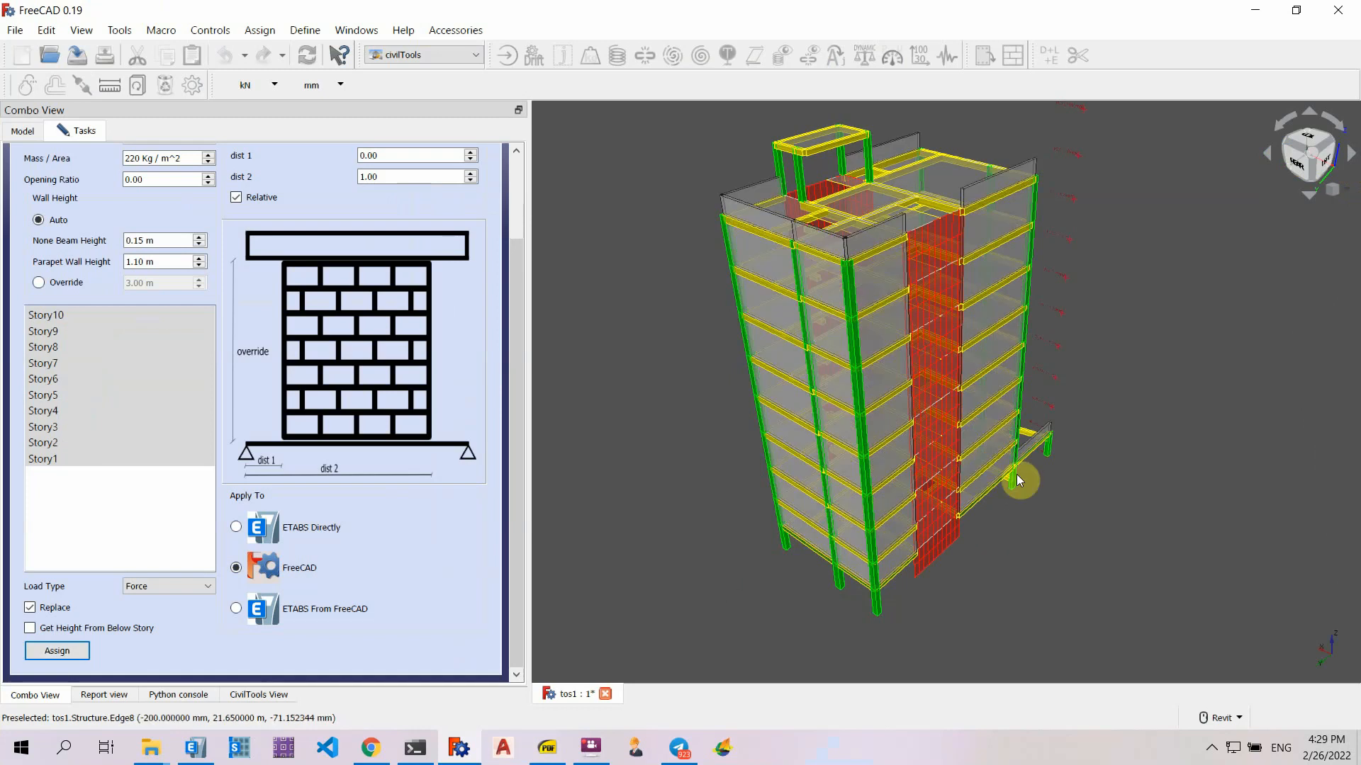
Inspect the generated walls and rooftop parapets around the building, along with the parapet wall height setting
shift+middle_drag(1045, 540, 991, 520)
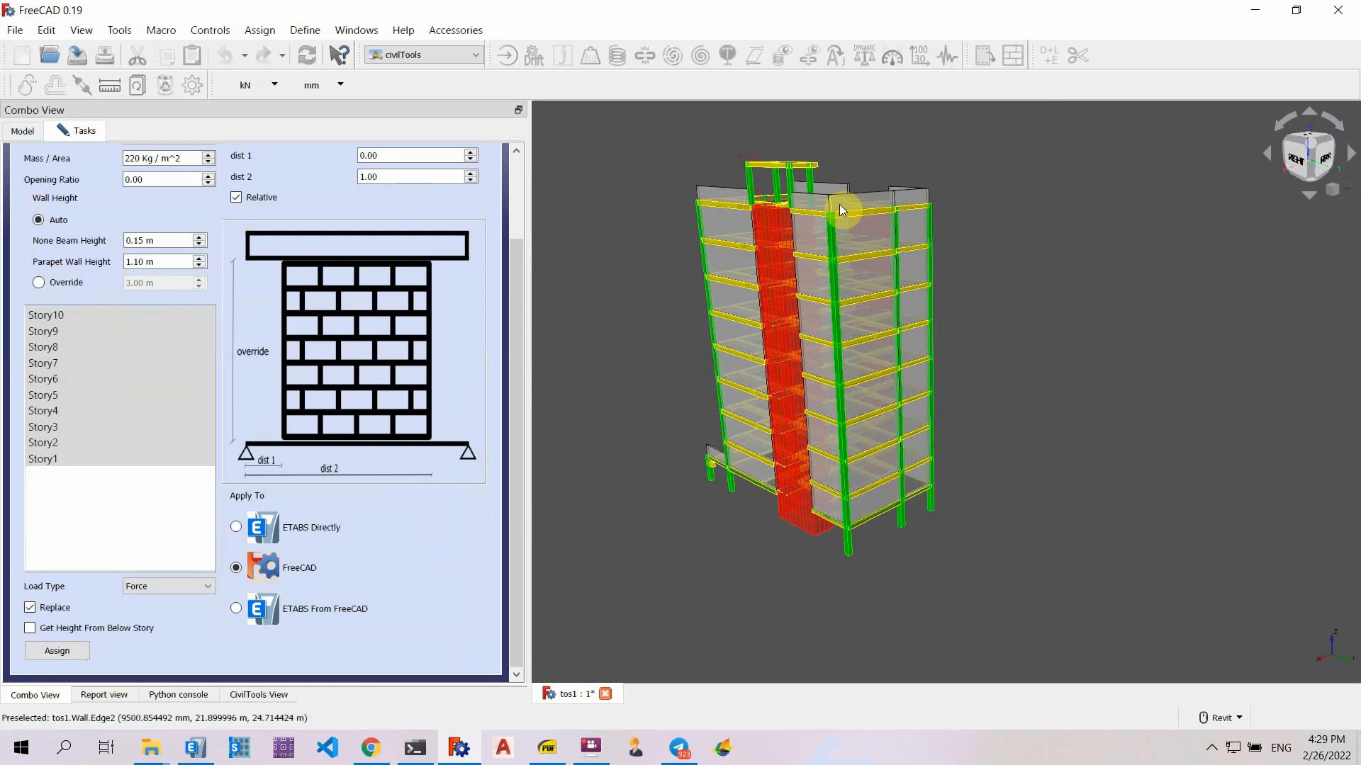
scroll(839, 204, up, 2)
scroll(839, 204, up, 3)
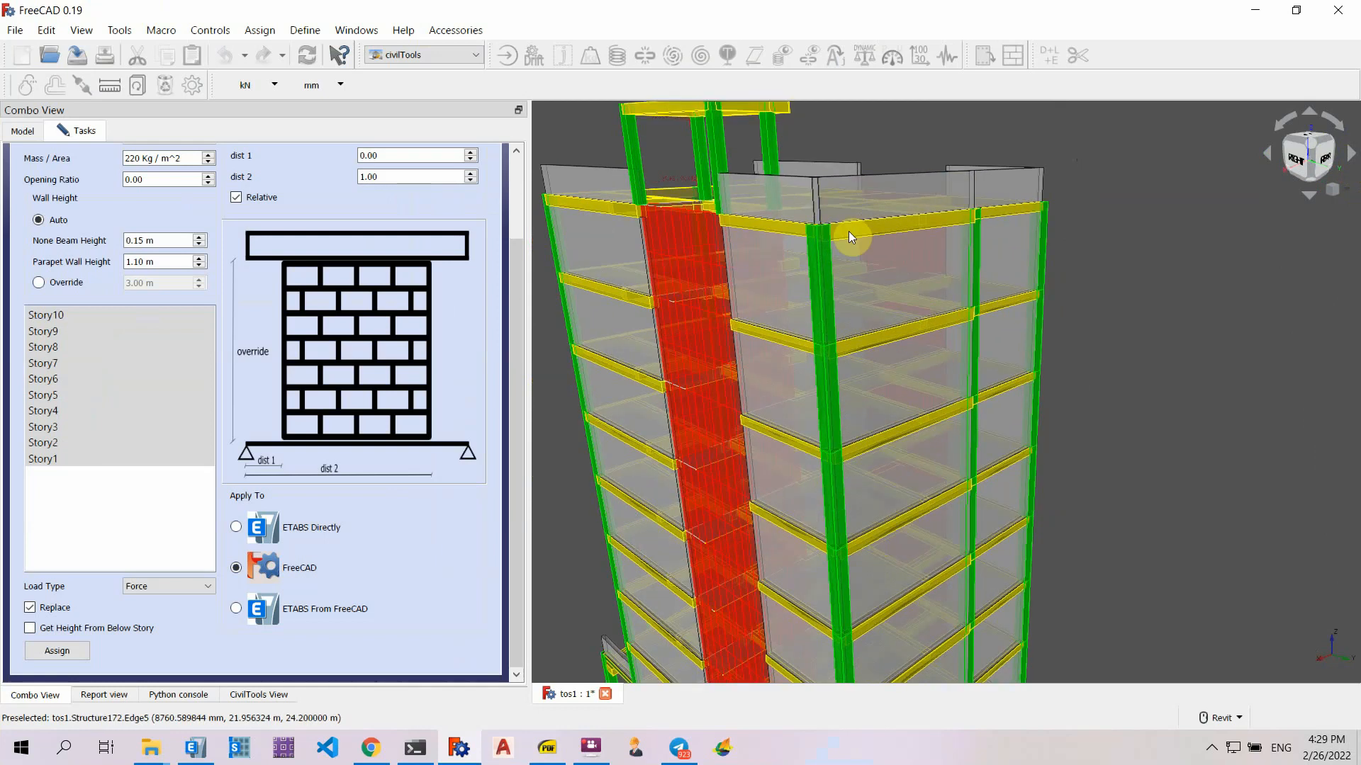
scroll(866, 284, down, 3)
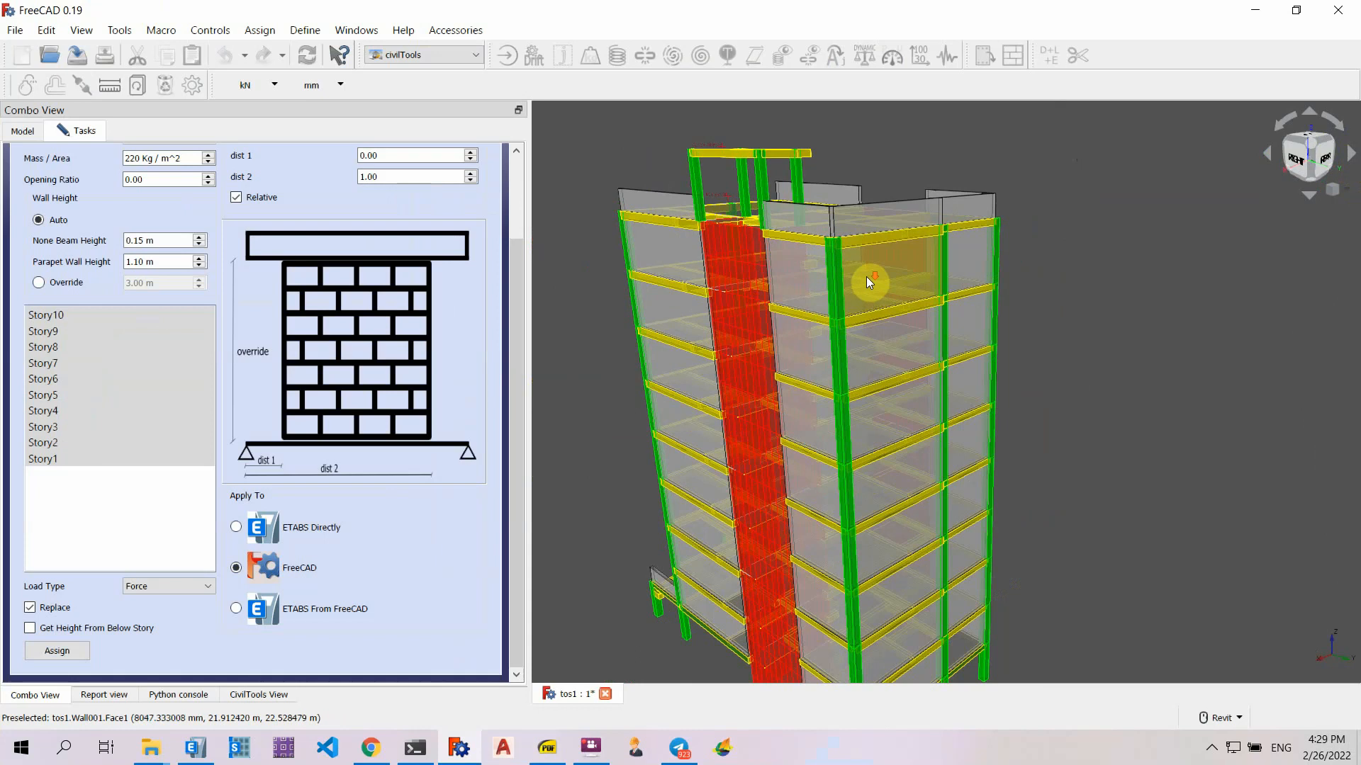
scroll(866, 277, down, 1)
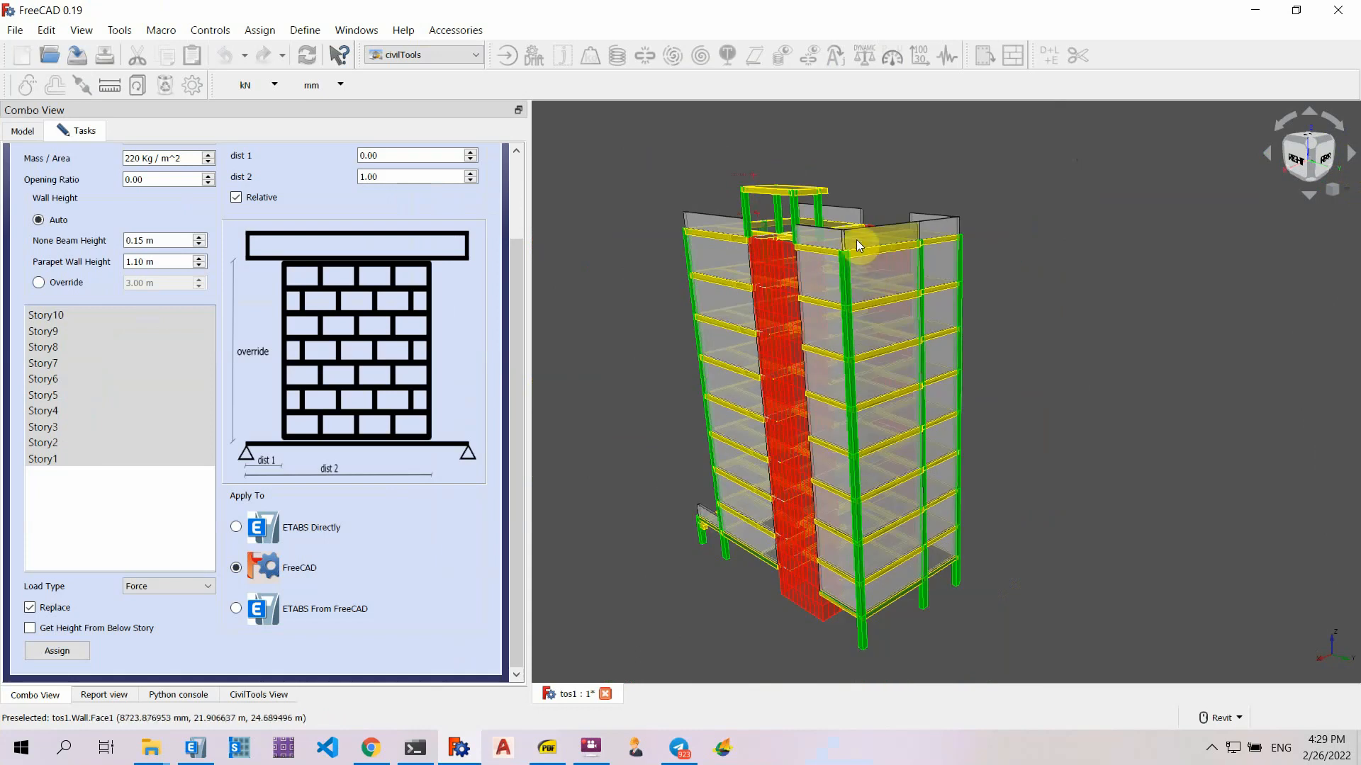
double_click(138, 261)
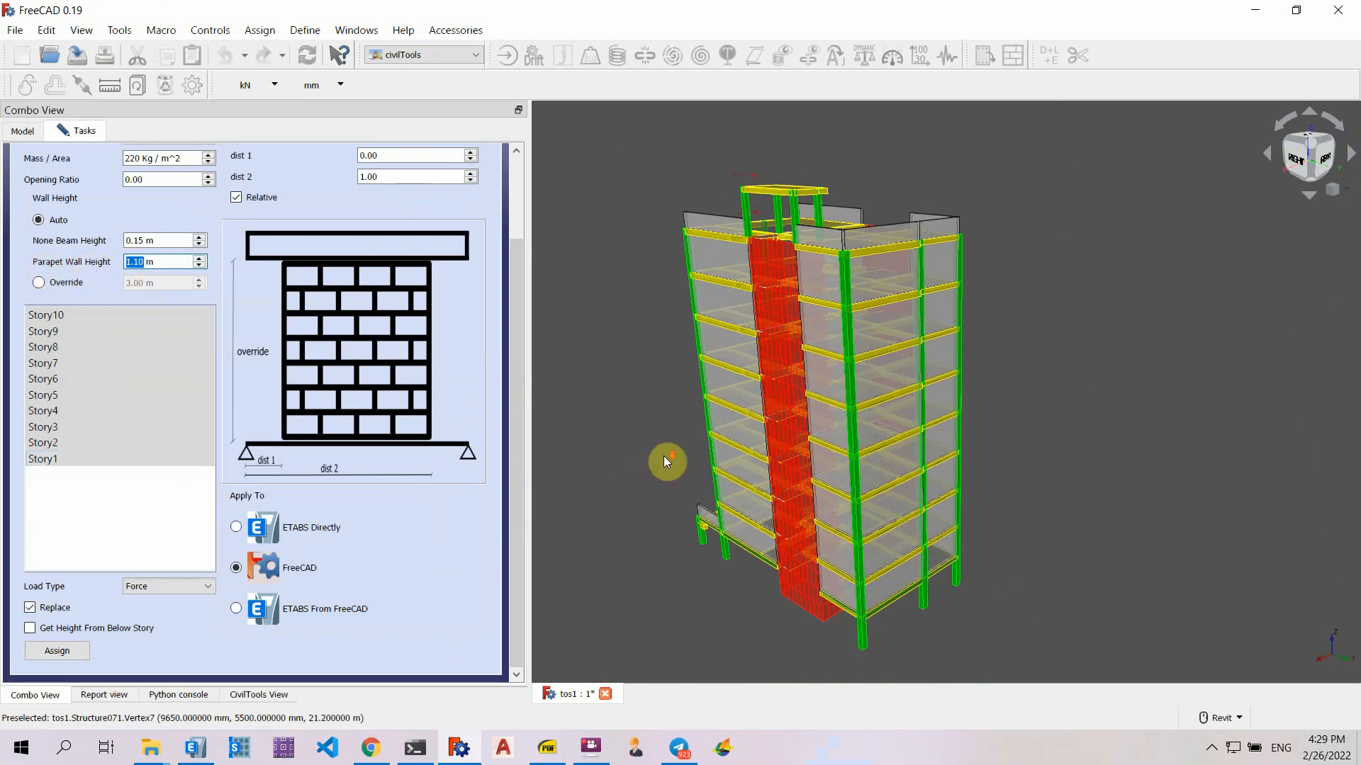
Select one beam in each of the two bays of the building's front facade
scroll(663, 457, down, 1)
shift+middle_drag(635, 471, 877, 459)
middle_drag(707, 496, 1075, 431)
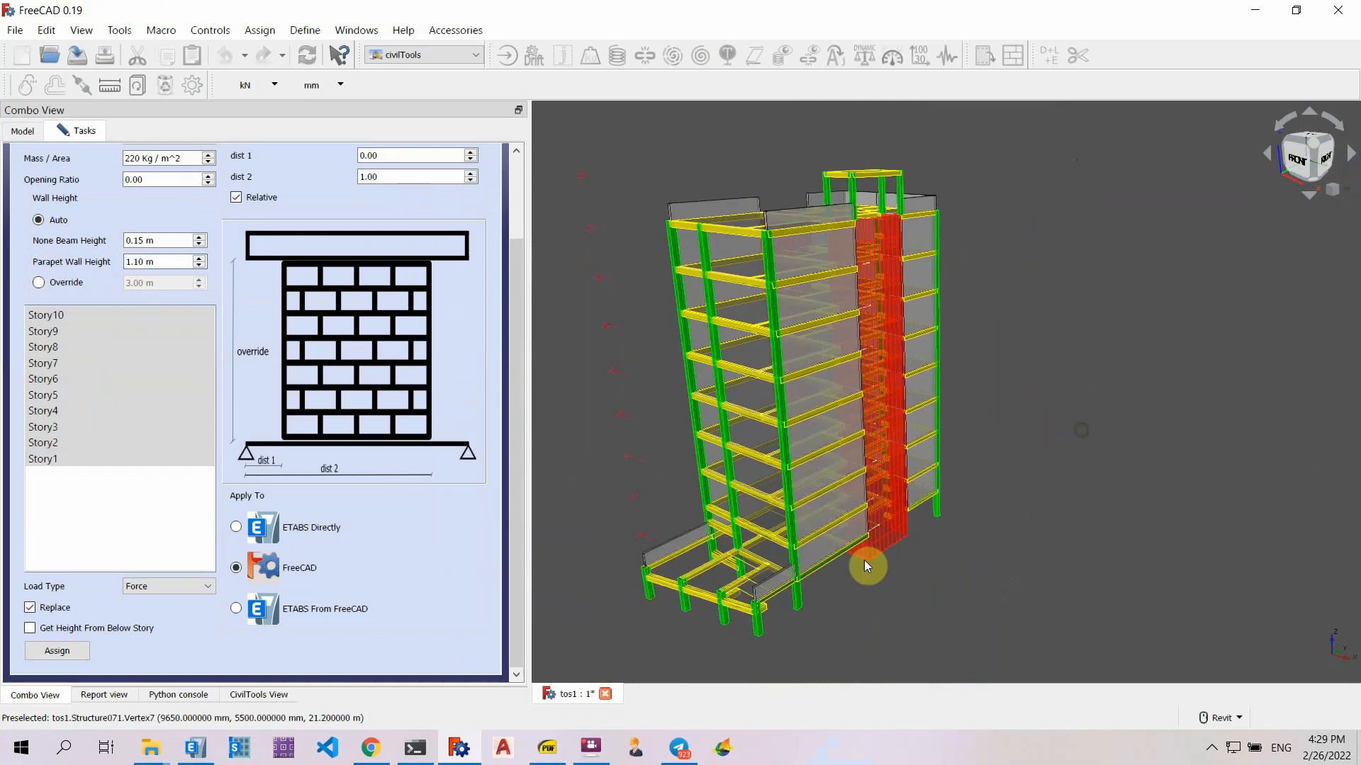
scroll(761, 607, up, 3)
scroll(759, 605, up, 1)
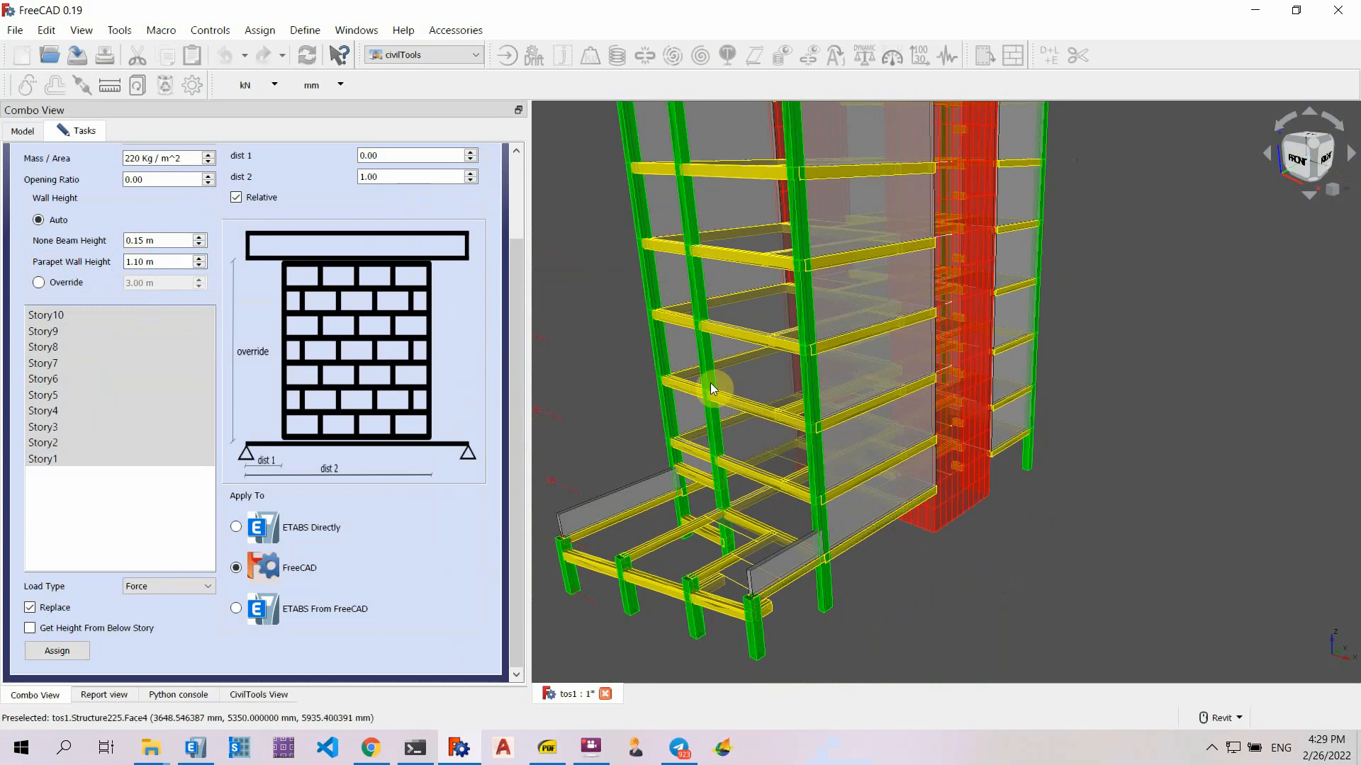
click(737, 404)
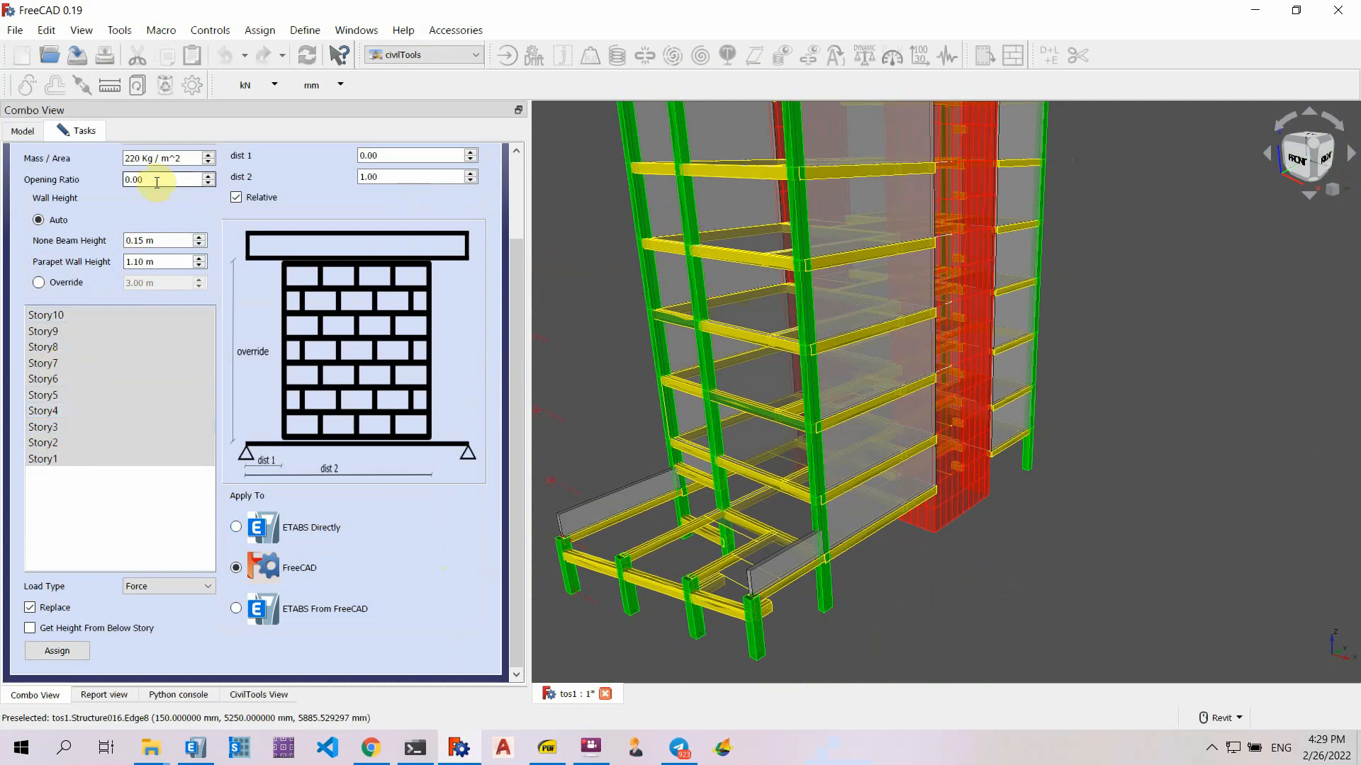
Set the opening ratio to 0.3 and assign the wall loads to the selected front facade beams
drag(145, 179, 117, 182)
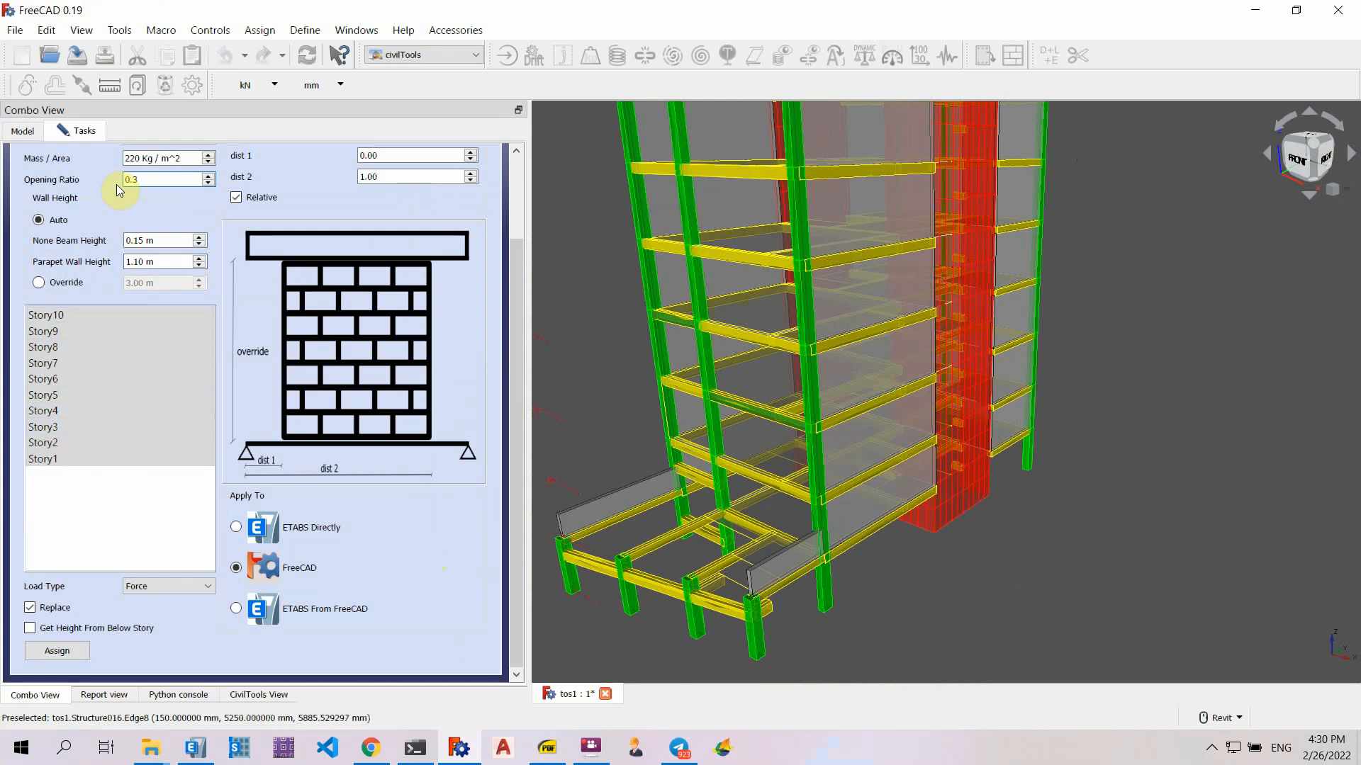
click(56, 650)
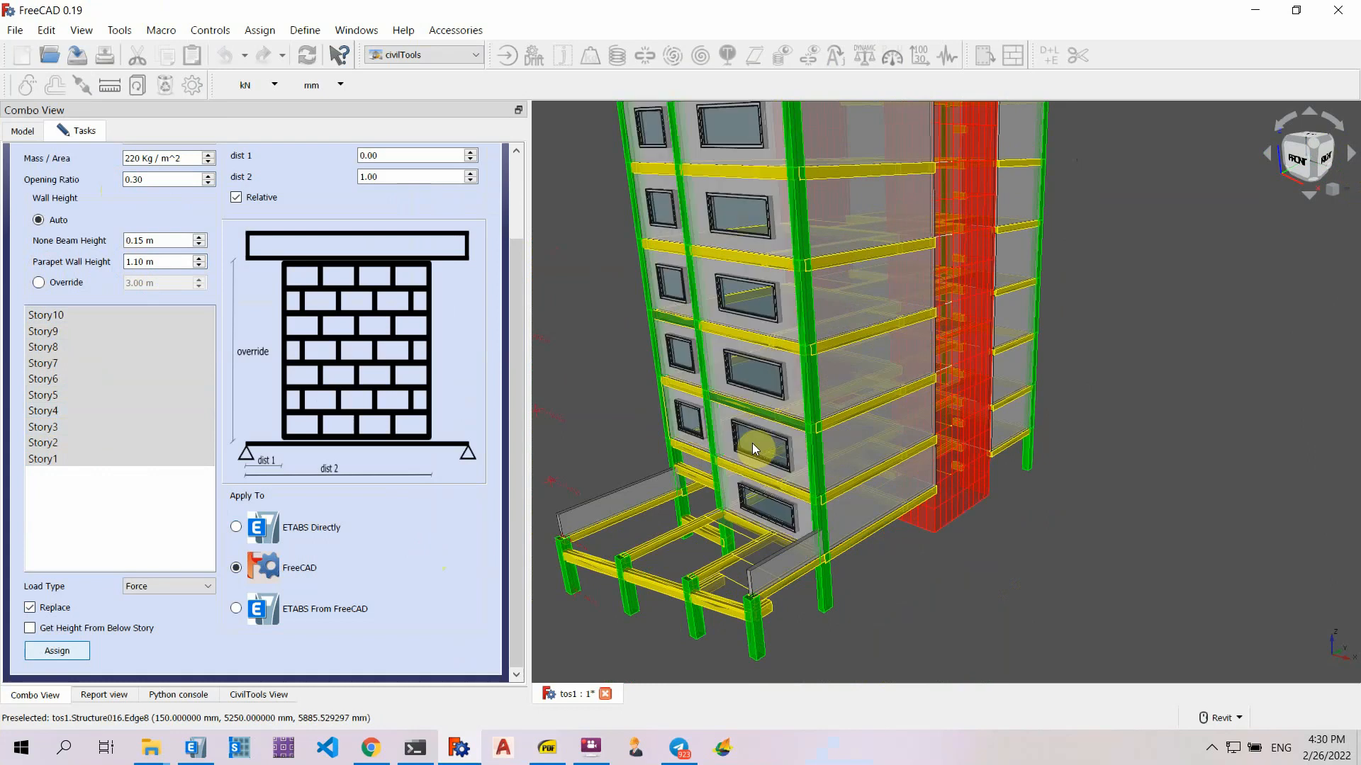
scroll(758, 446, down, 2)
middle_drag(646, 365, 712, 419)
middle_drag(681, 305, 709, 389)
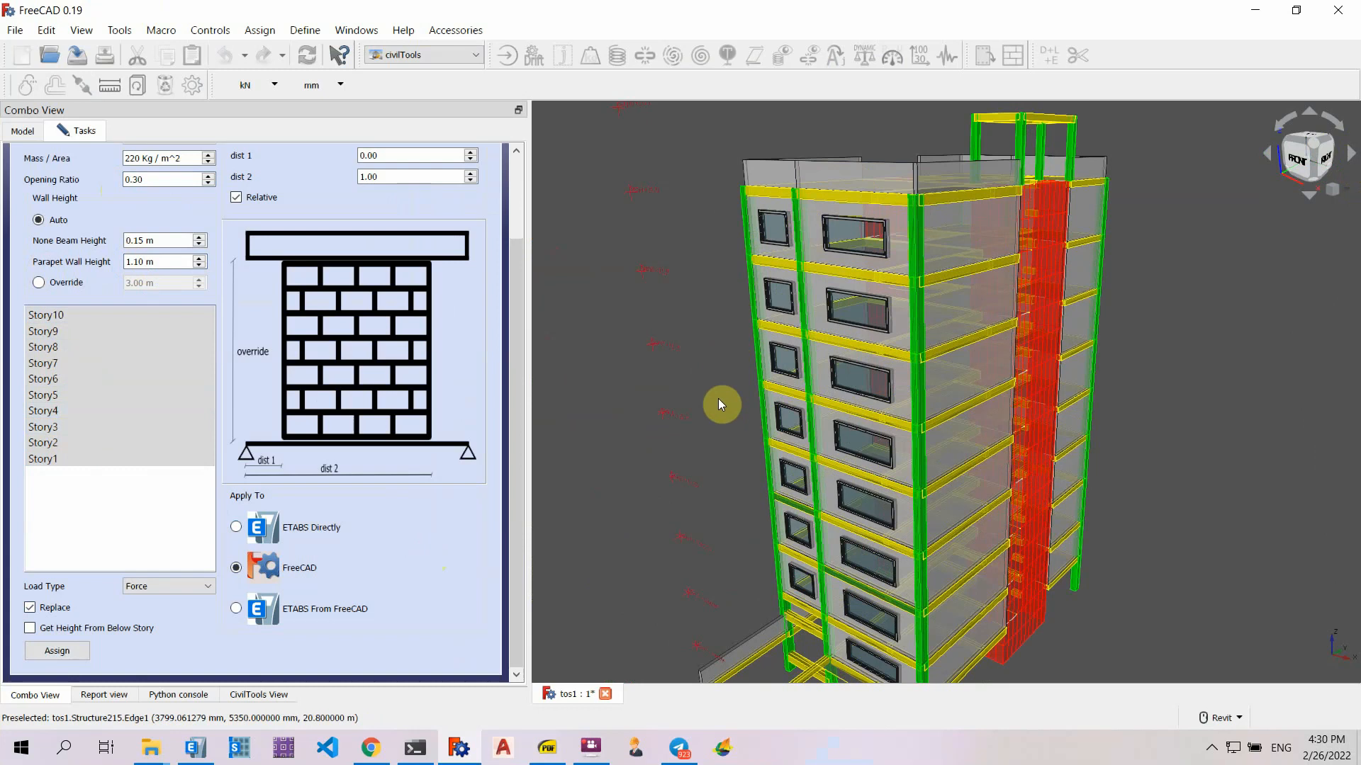
Set the wall loads to be applied to ETABS from the FreeCAD model
scroll(717, 400, down, 1)
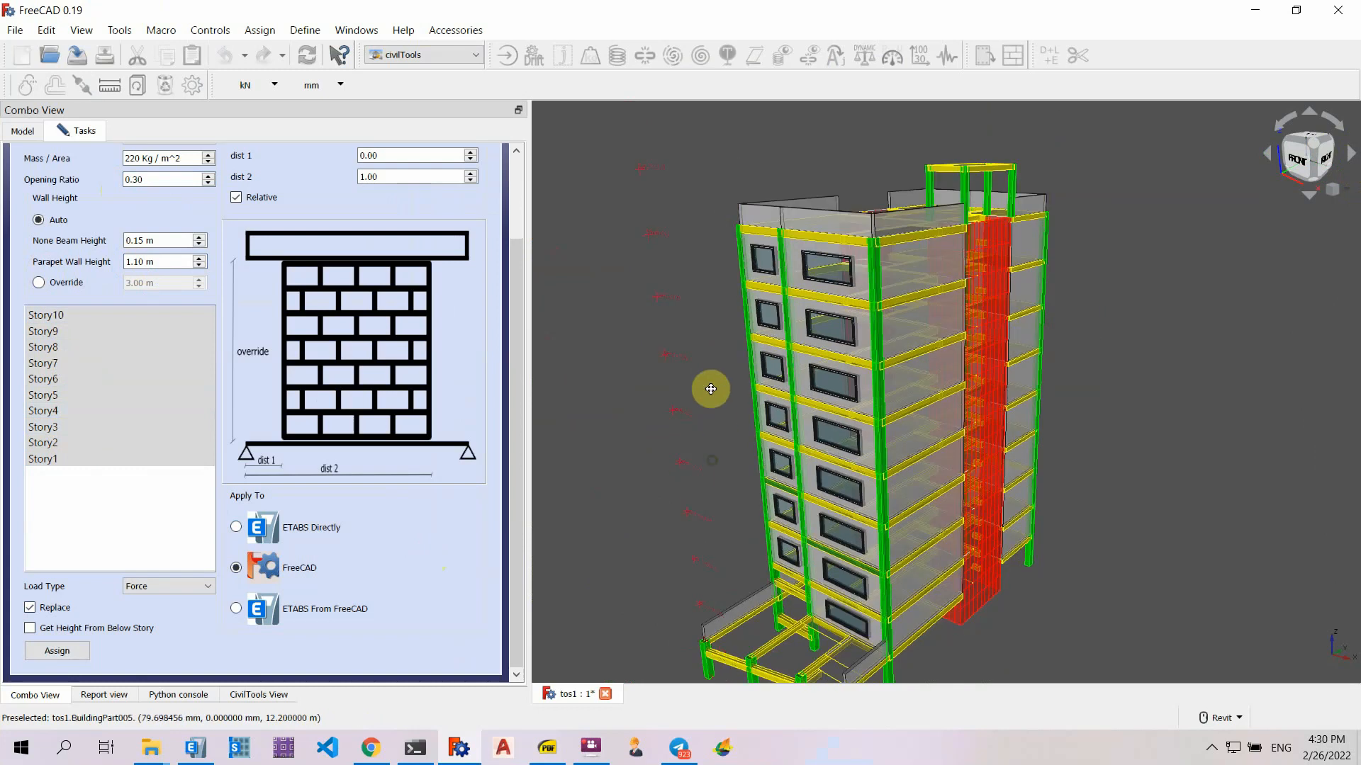
middle_drag(708, 386, 702, 343)
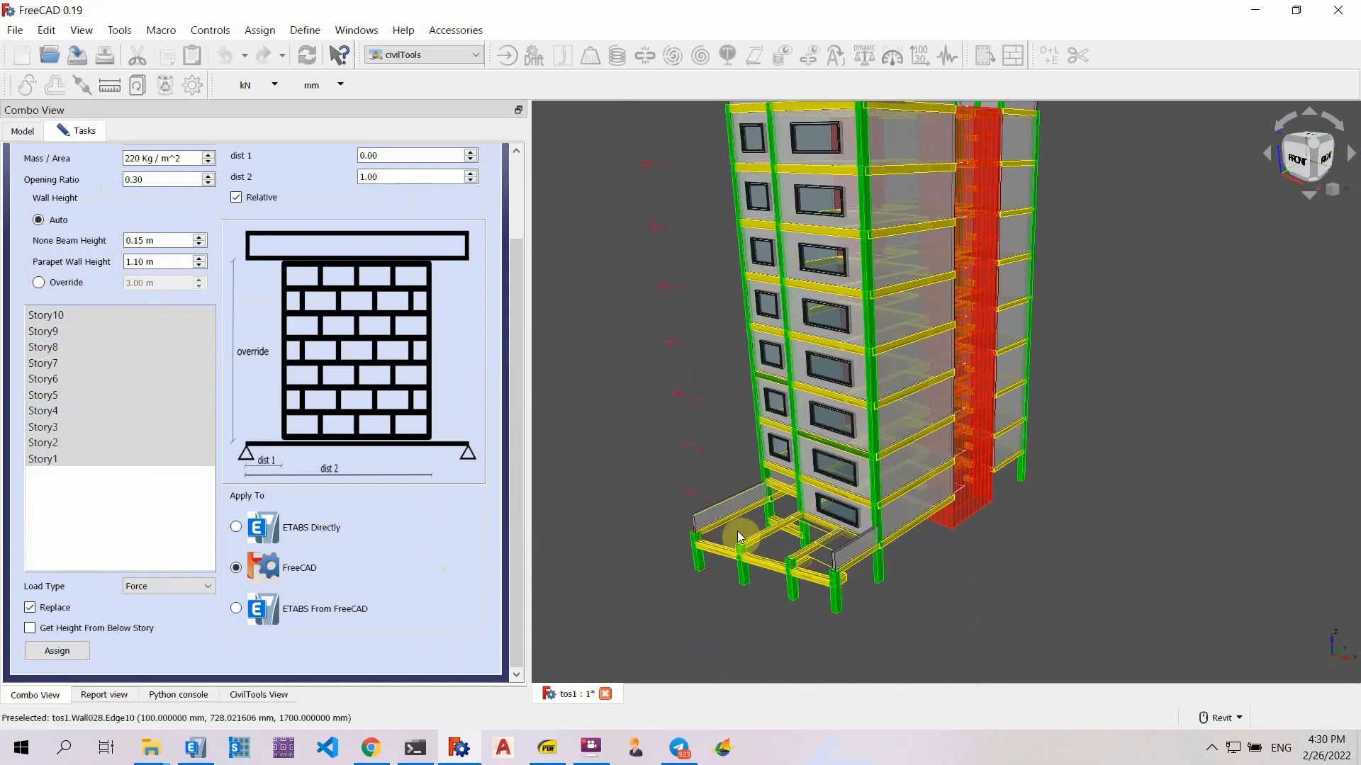
shift+middle_drag(597, 458, 822, 555)
scroll(718, 387, up, 4)
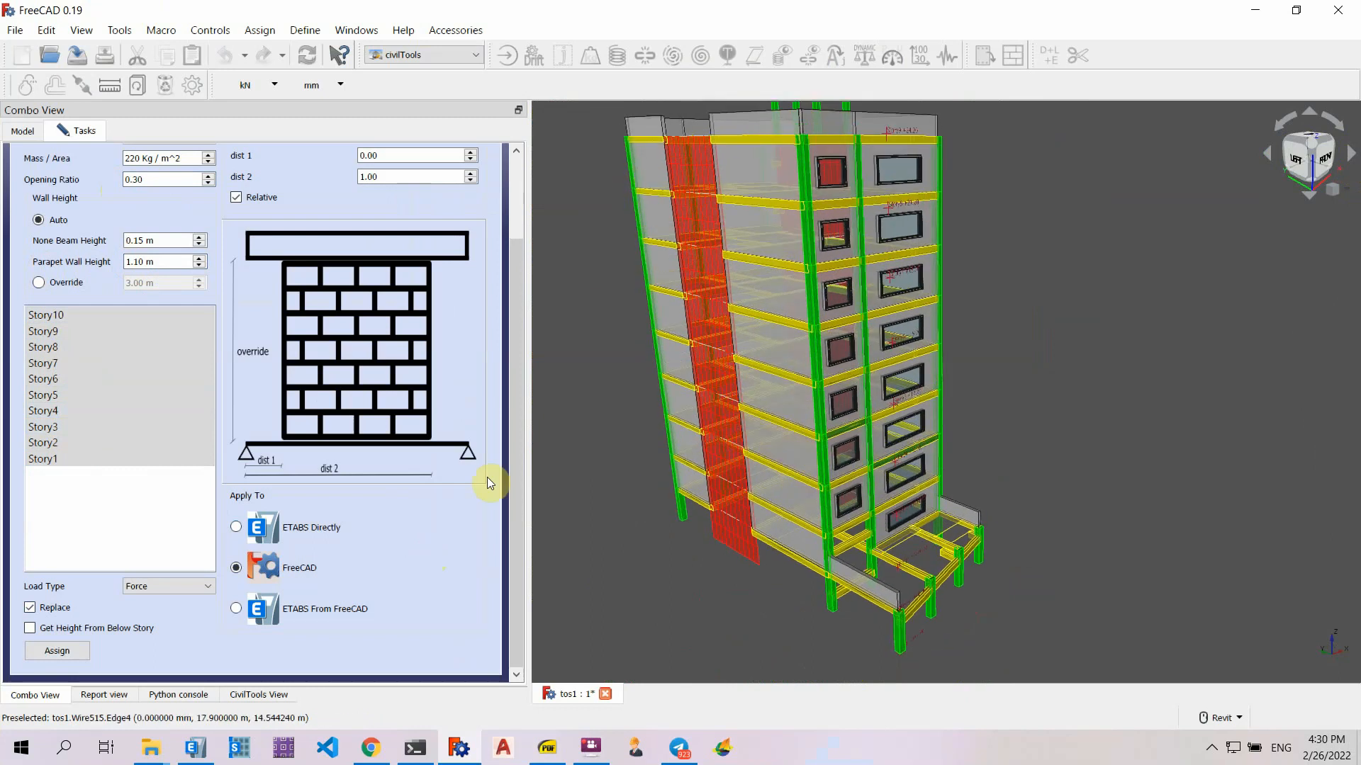
click(277, 610)
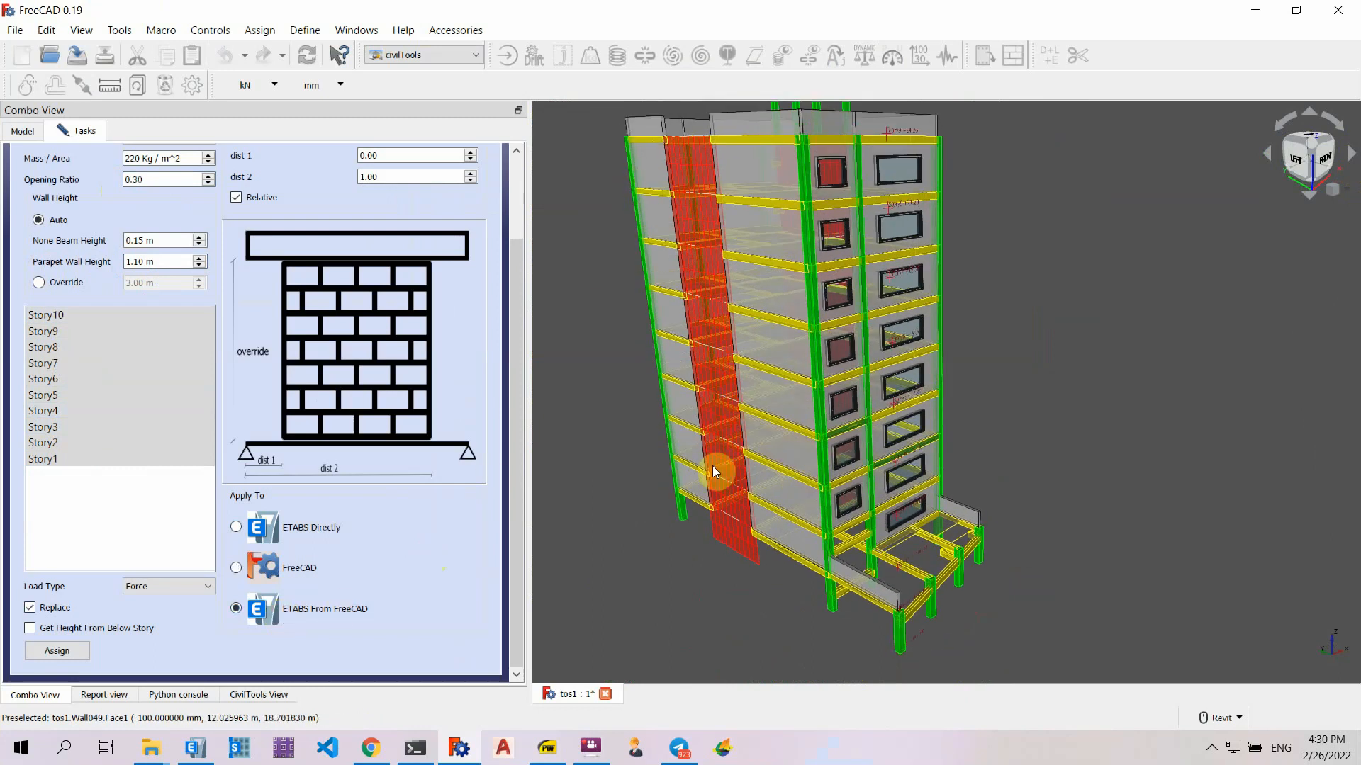
Switch to ETABS, select the entire model and delete its existing distributed frame loads for load pattern D
click(197, 750)
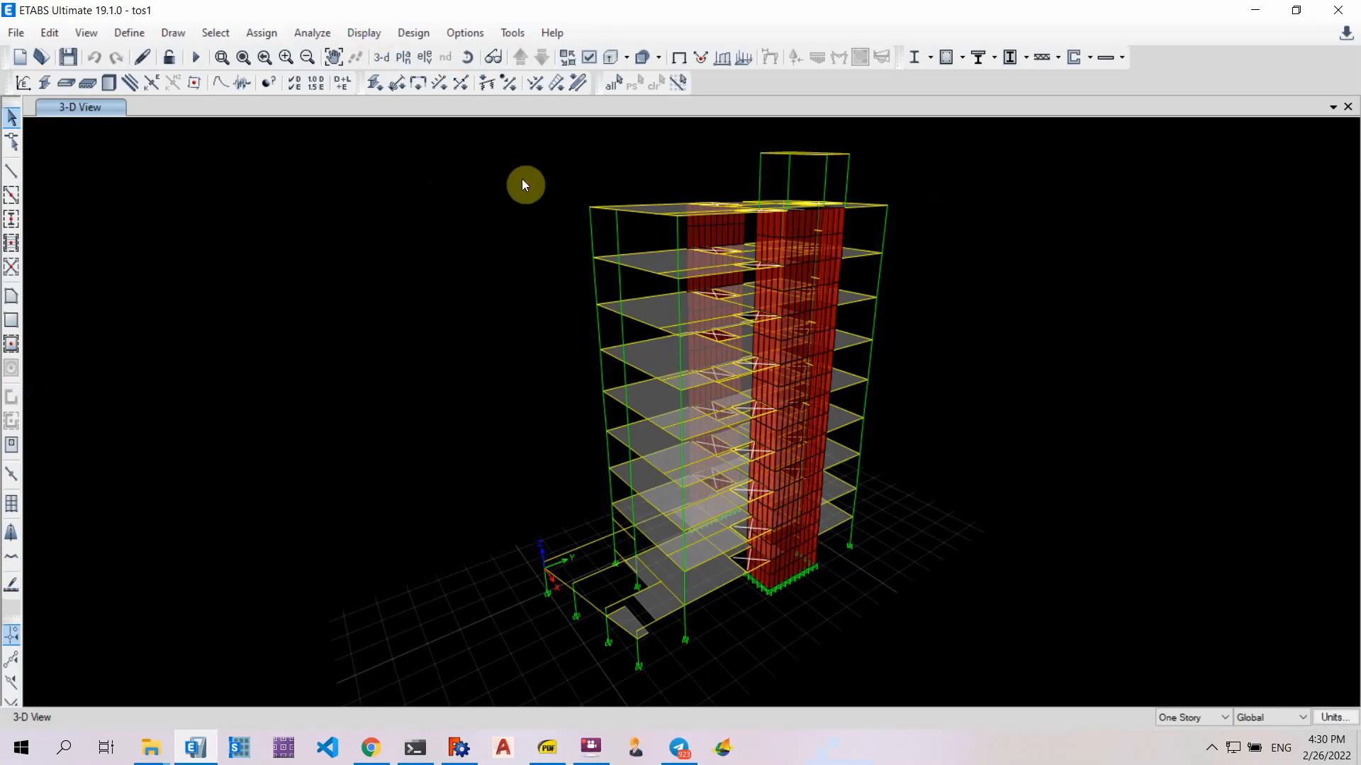
key(ctrl+a)
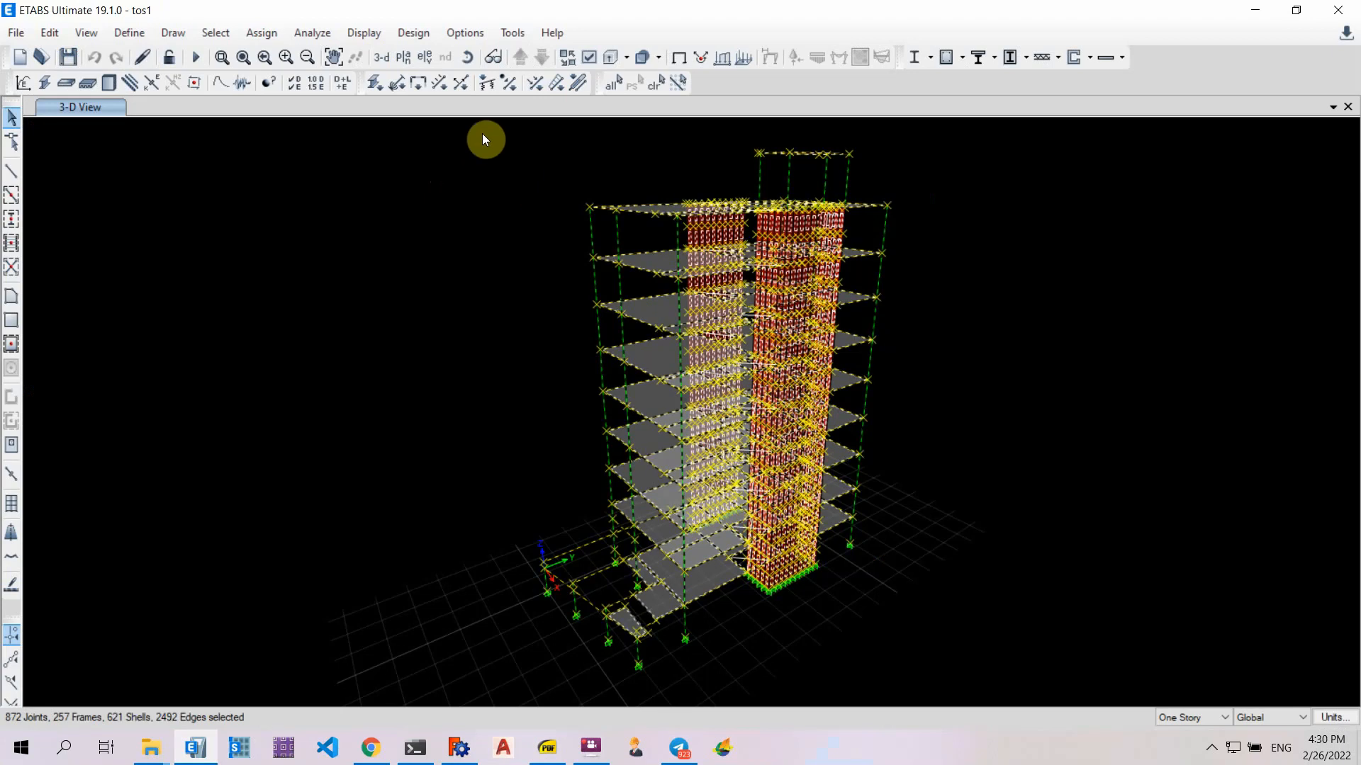
click(557, 83)
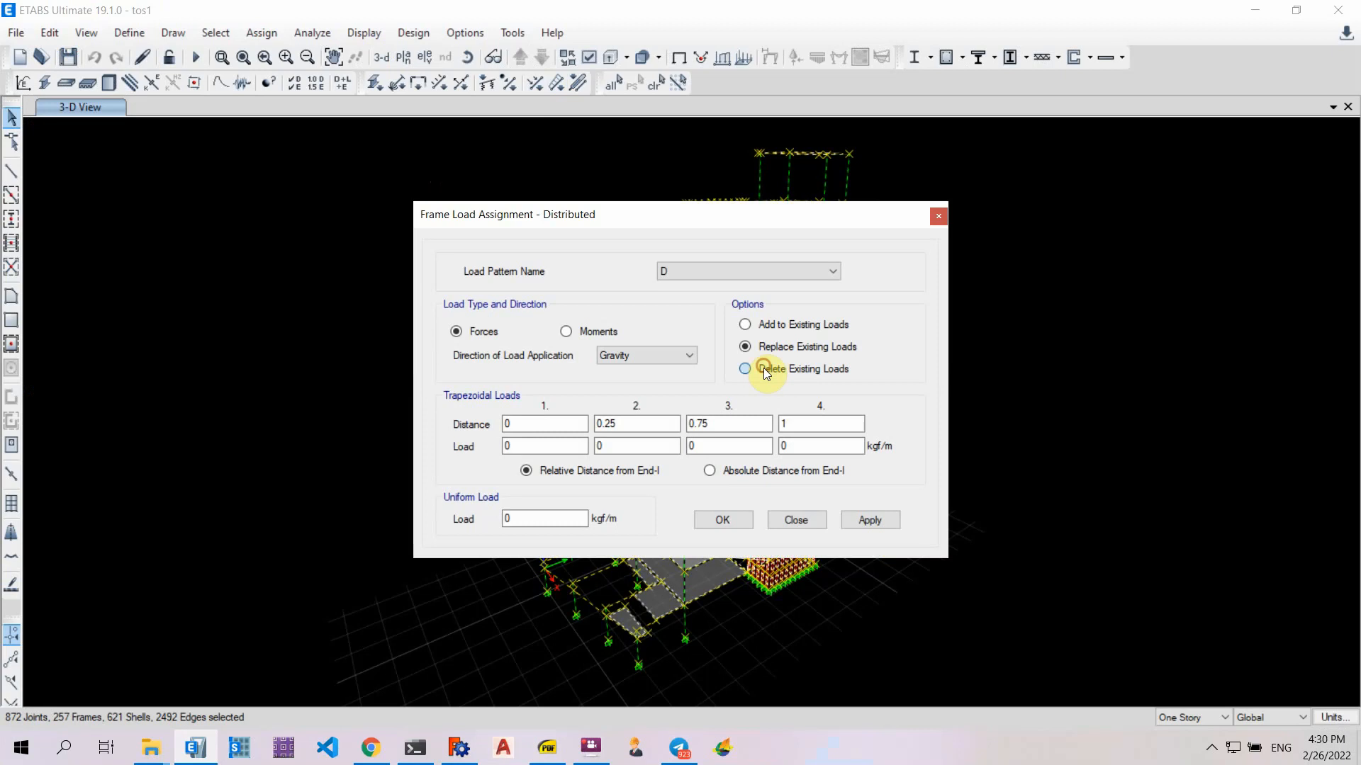
click(763, 368)
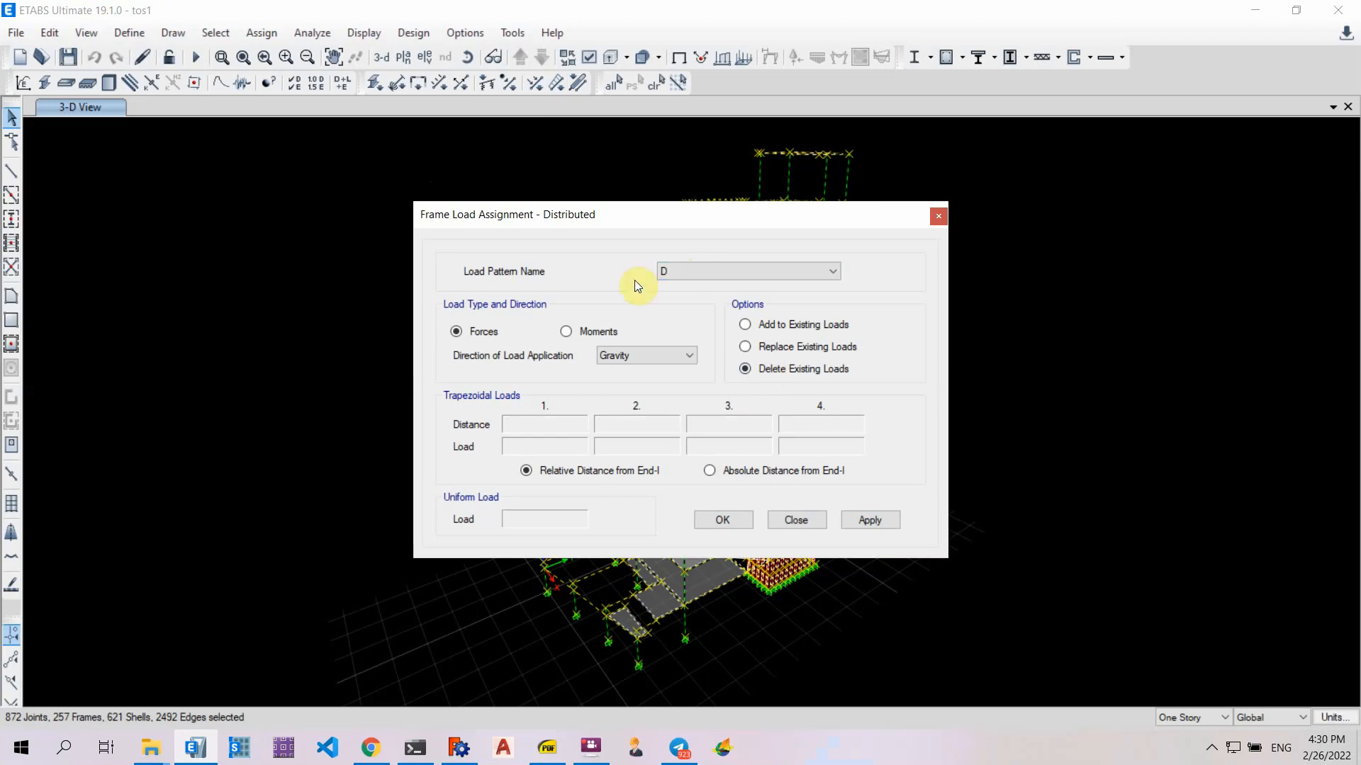
click(721, 521)
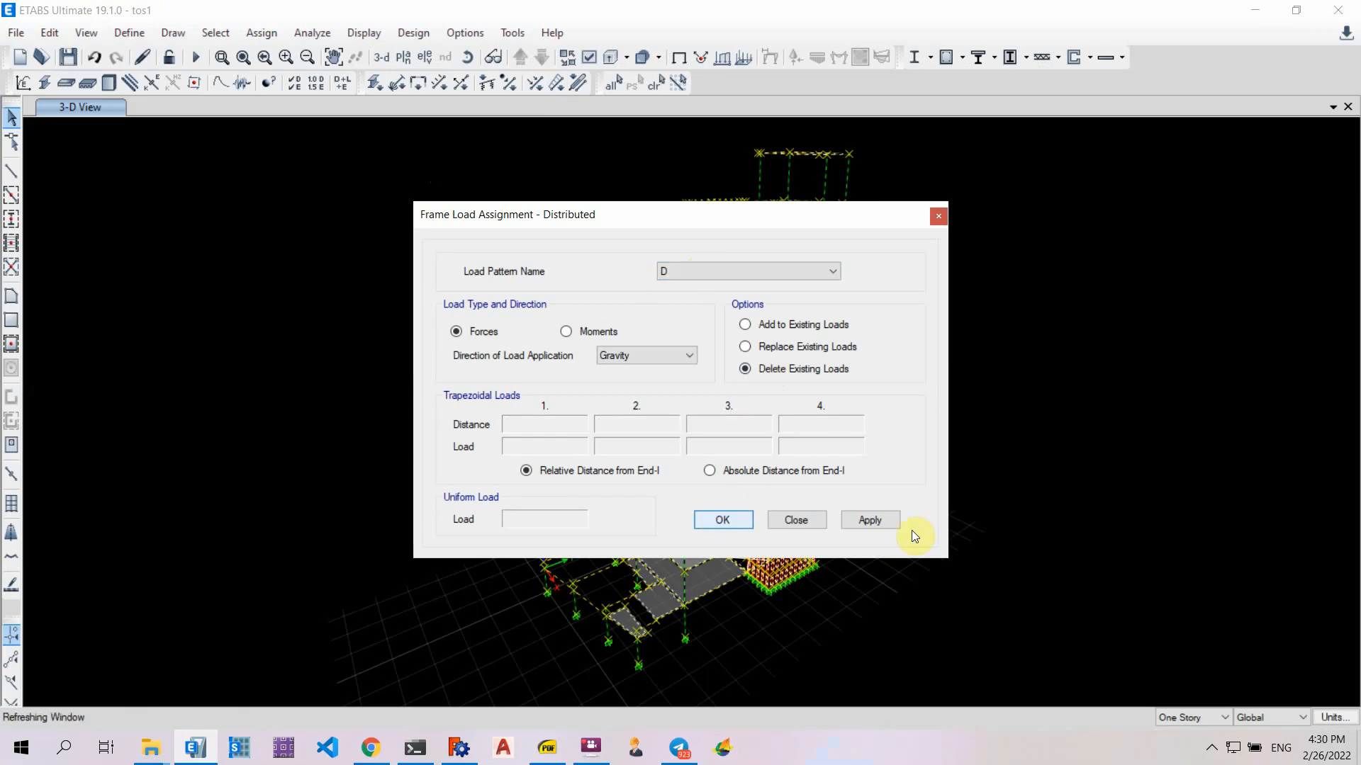
Open the frame load display settings to check the model's loads, and close them without applying anything
click(364, 34)
mouse_move(380, 84)
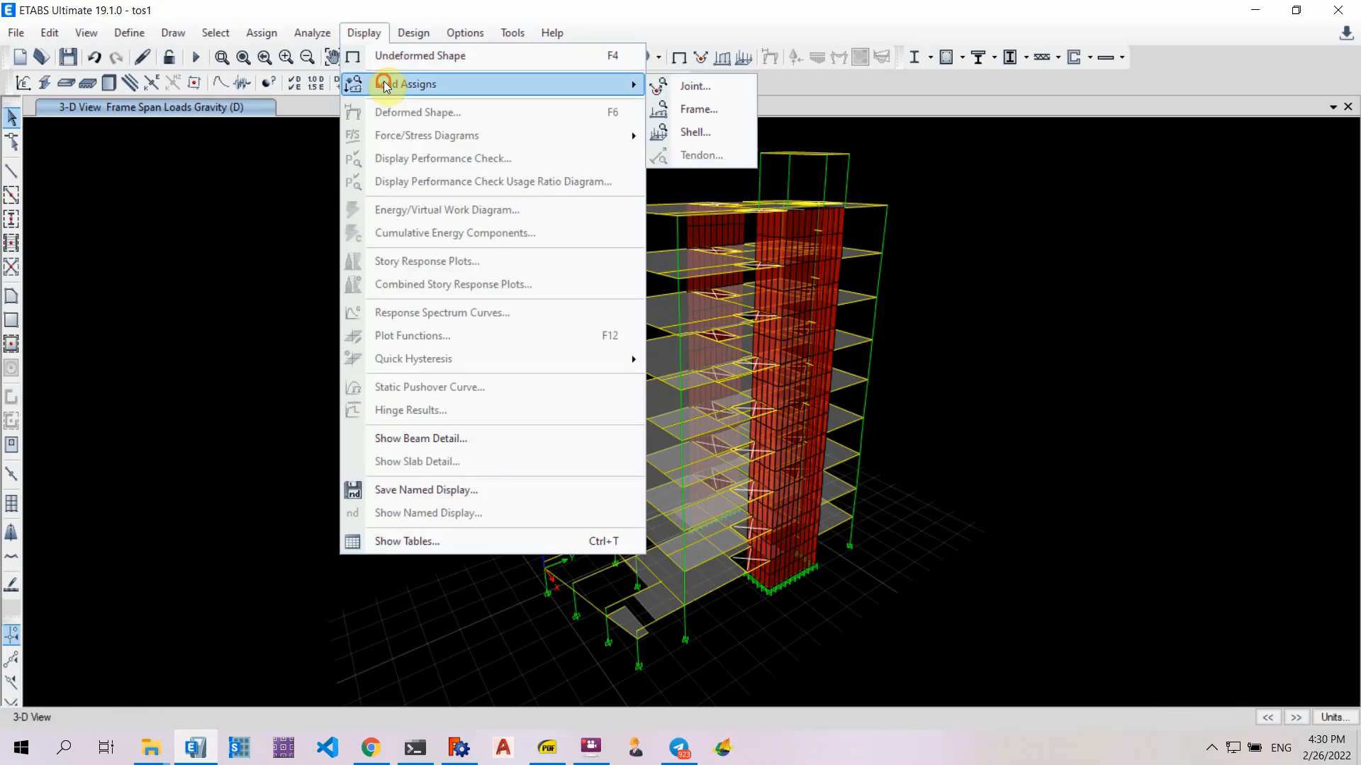
click(694, 108)
drag(595, 215, 273, 160)
click(275, 458)
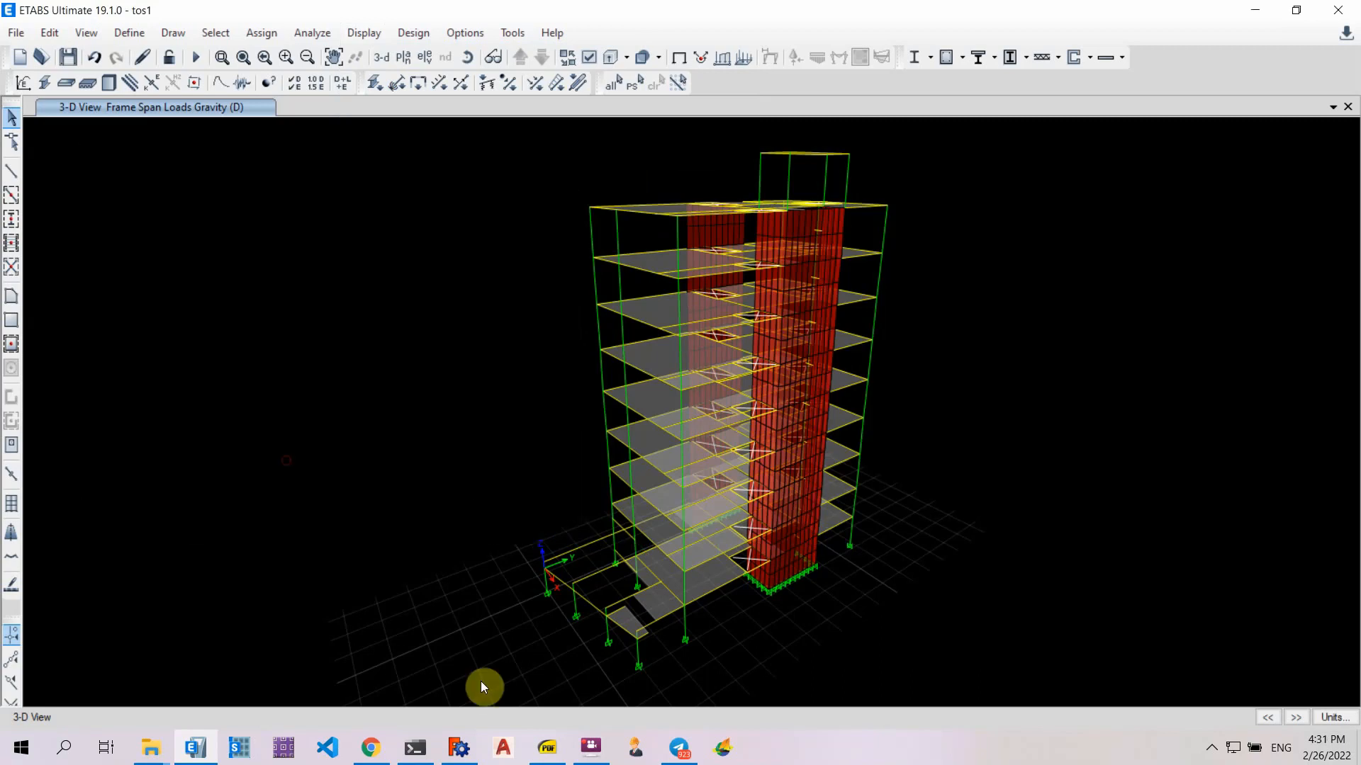
Switch to FreeCAD and assign the wall loads to the ETABS model from the FreeCAD walls
click(459, 748)
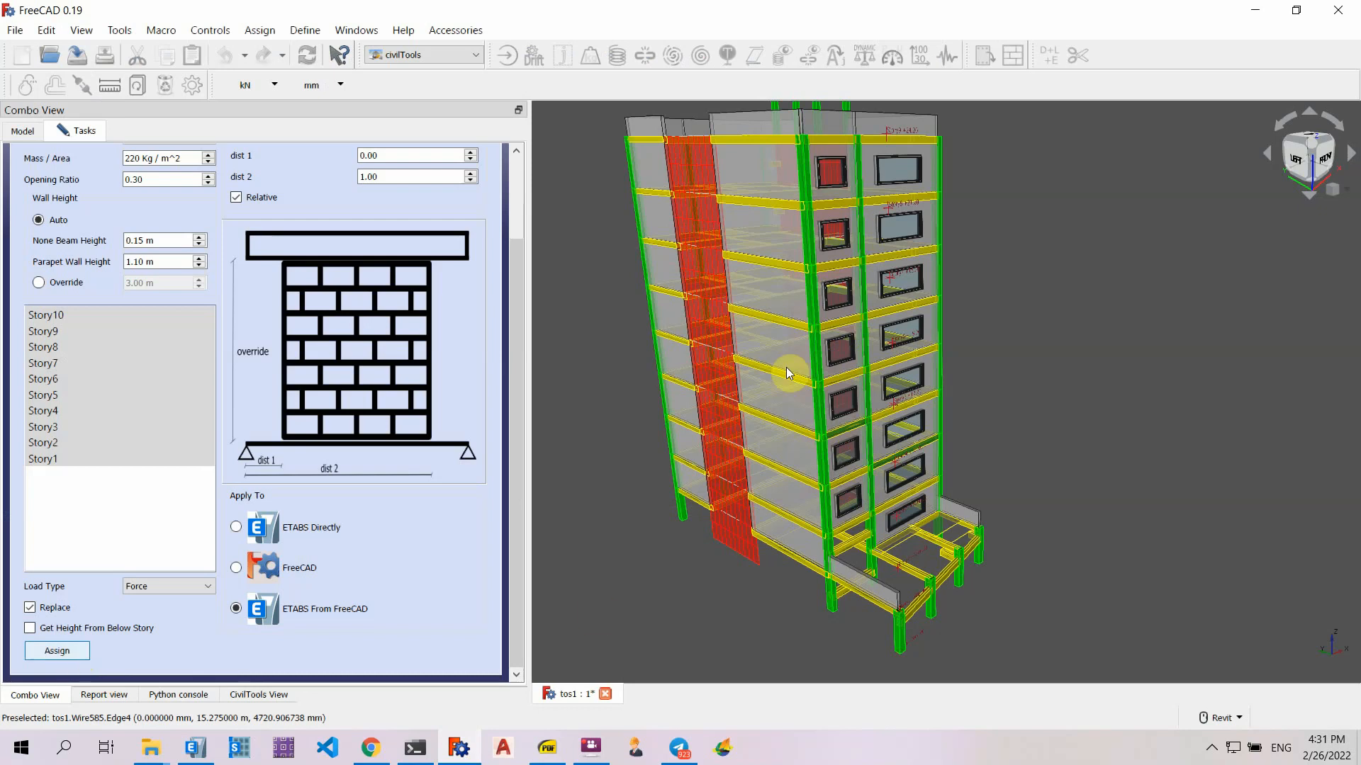
click(68, 659)
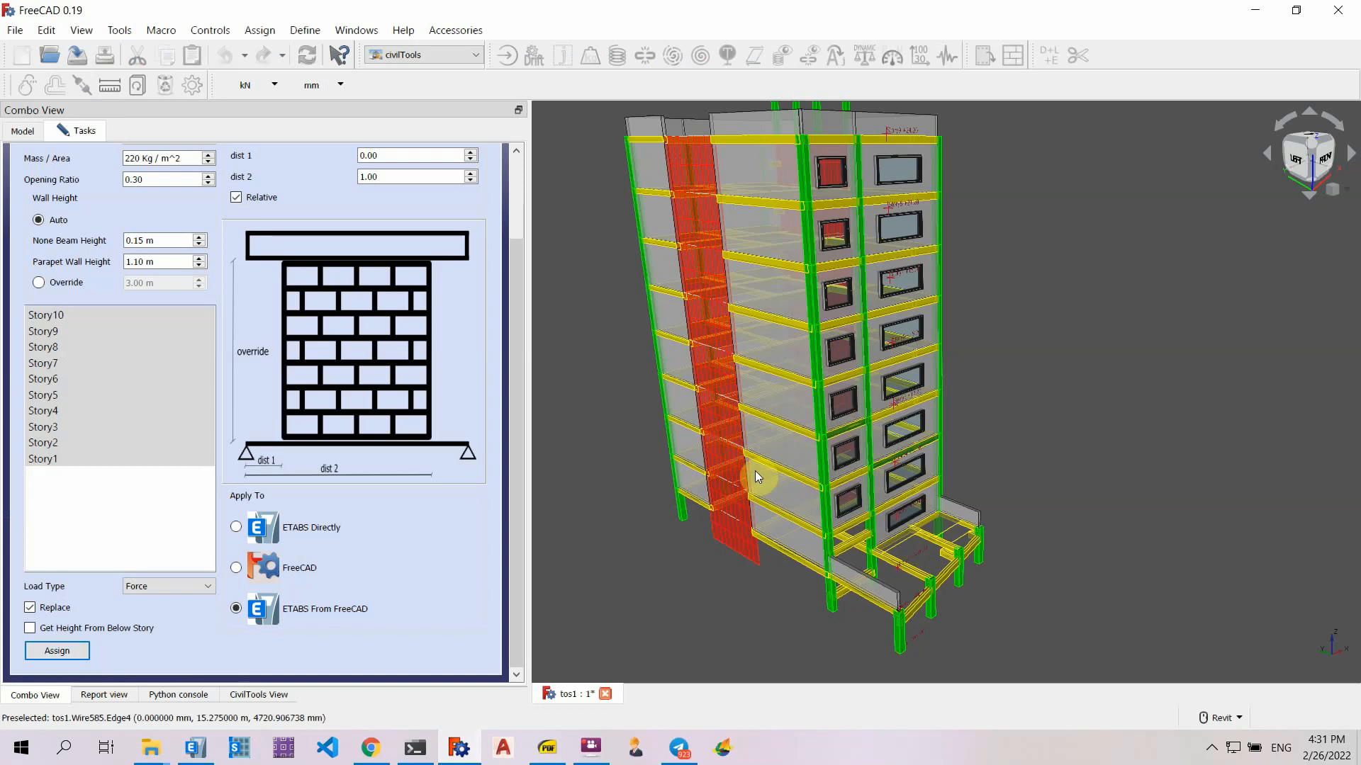
Switch to ETABS and display the directly applied span loading forces of load pattern D, with joint loads and loading values shown
click(196, 748)
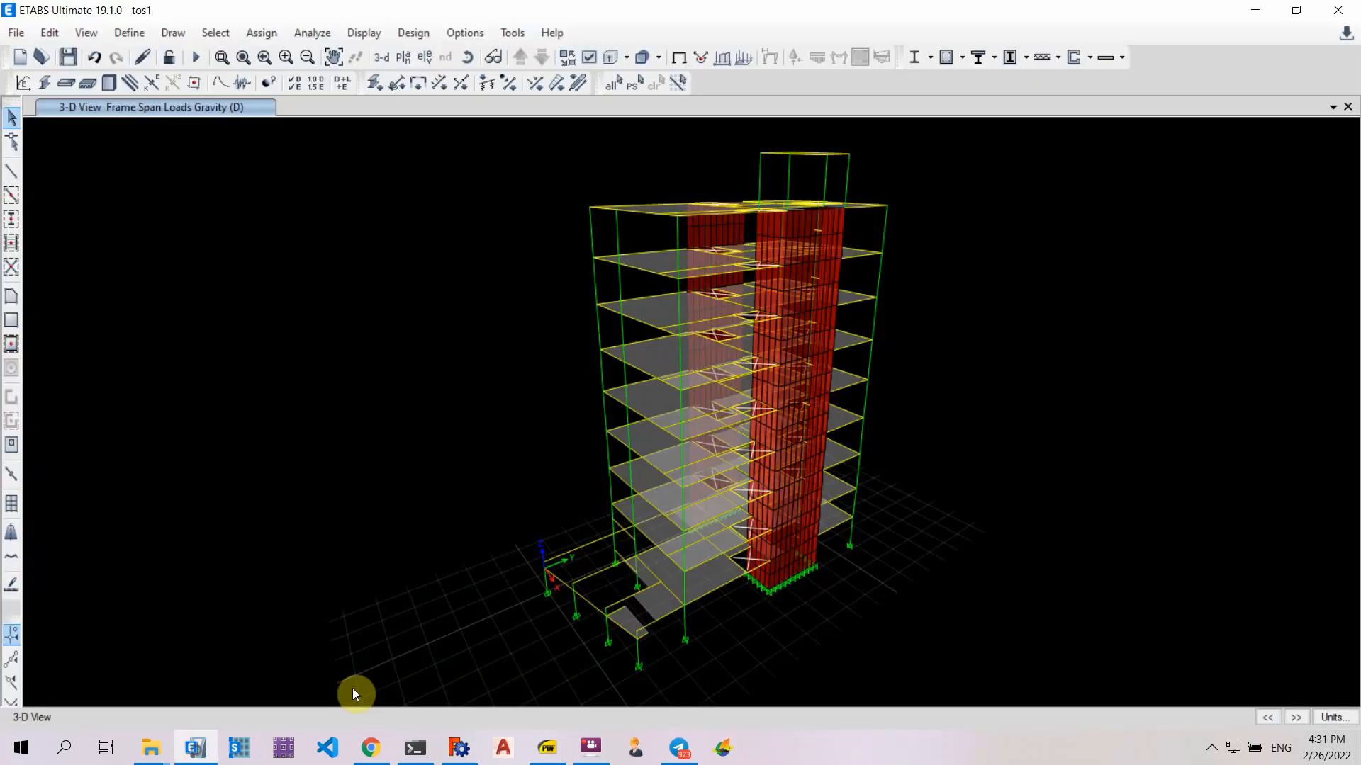
click(417, 33)
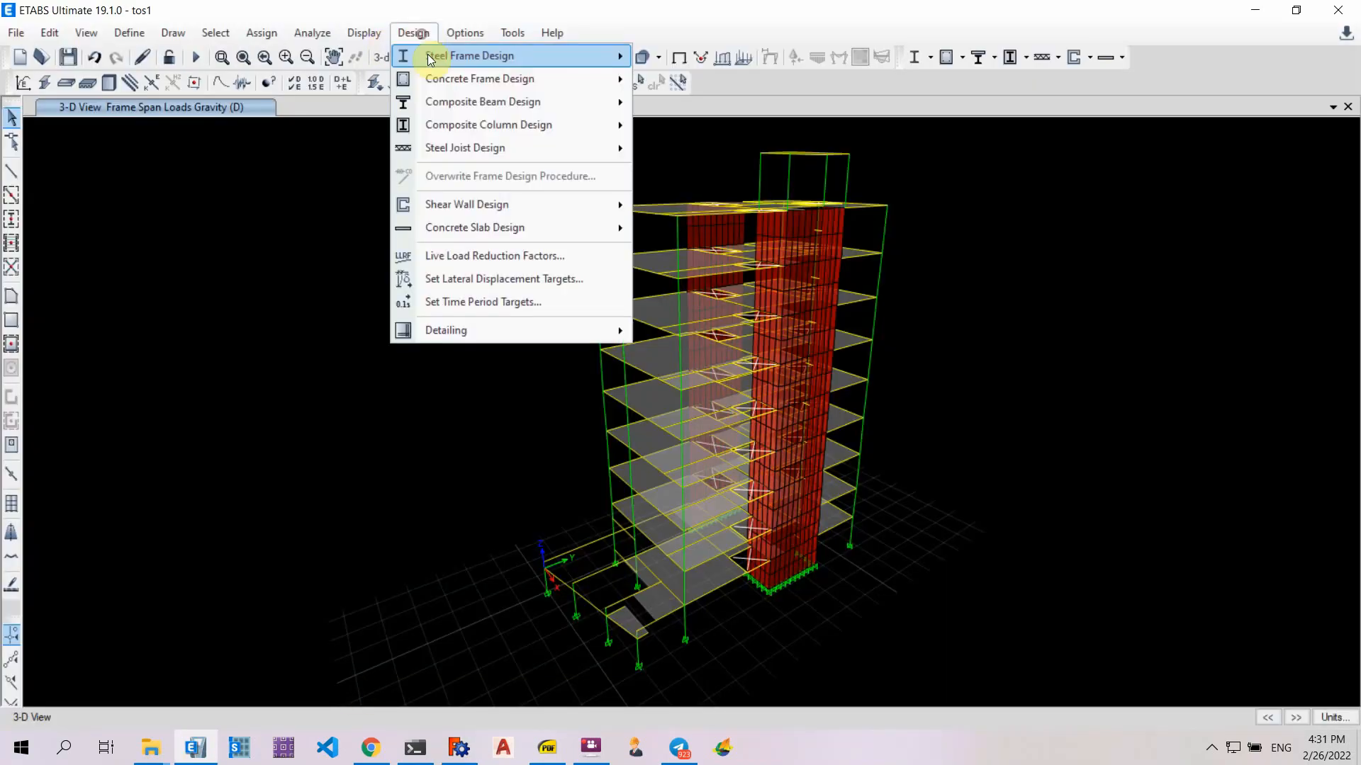
mouse_move(367, 41)
mouse_move(631, 84)
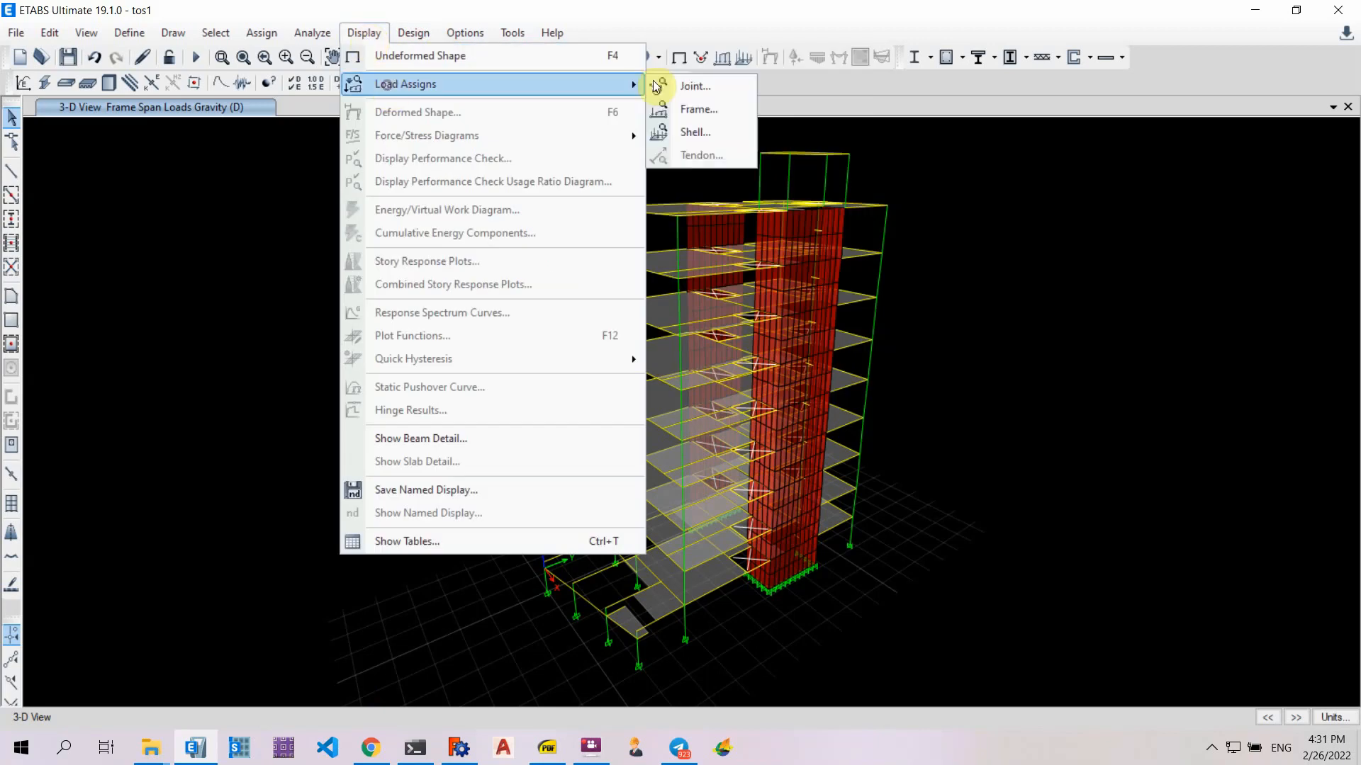
click(687, 106)
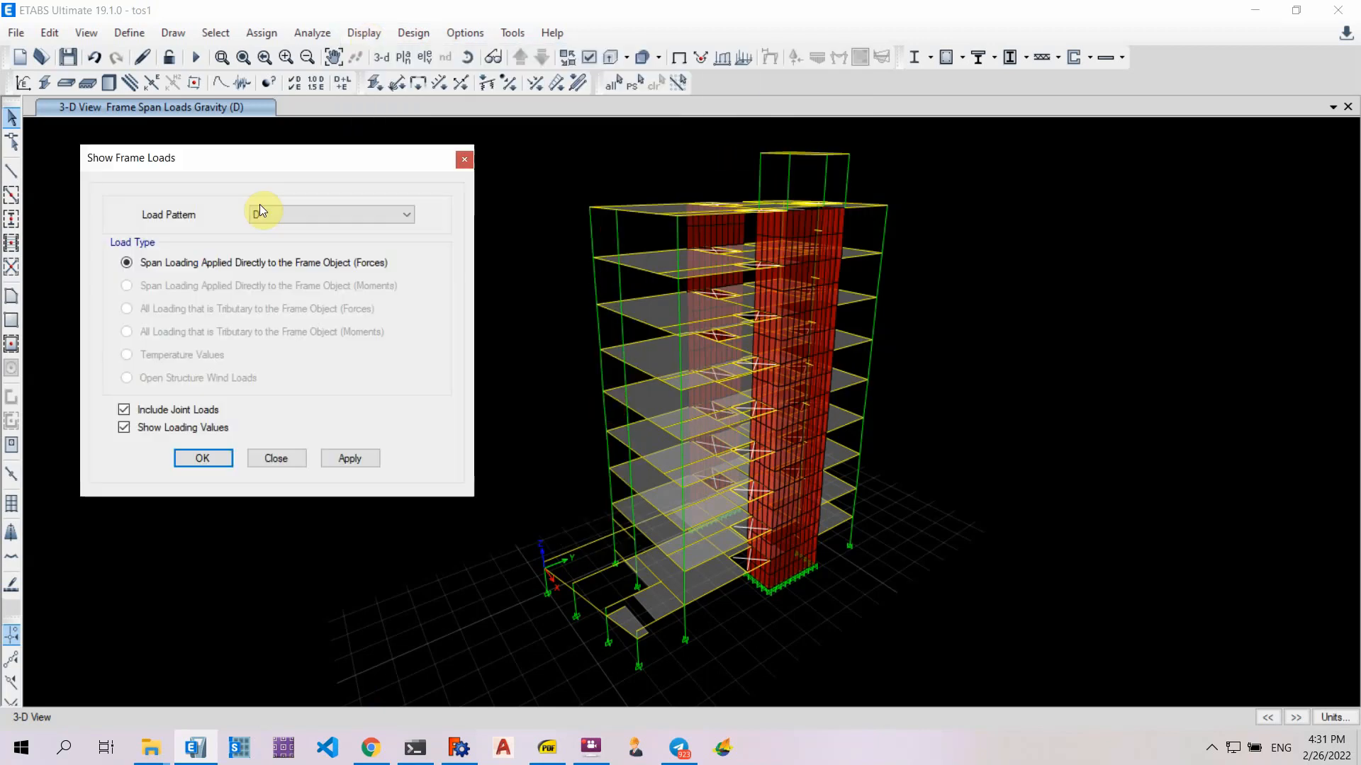
click(212, 461)
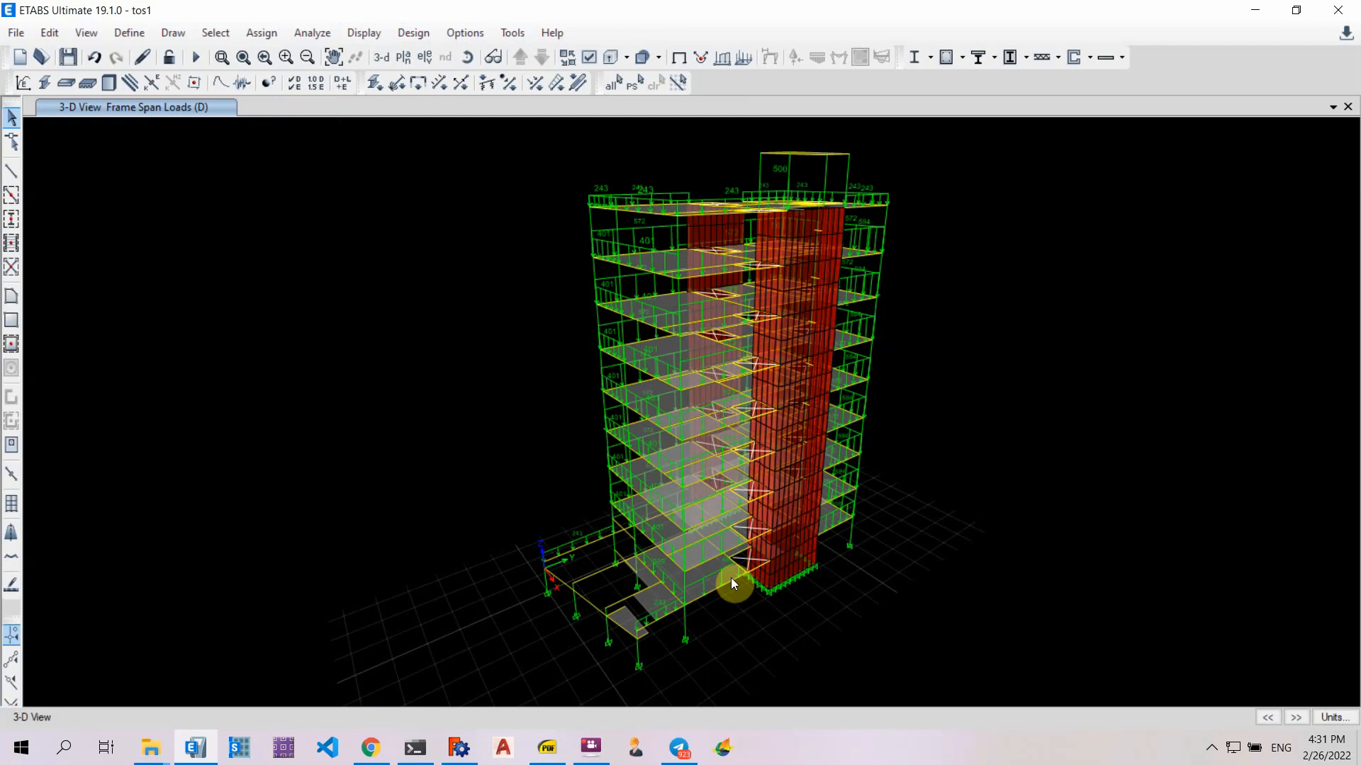
Examine the transferred wall load values on the perimeter beams, especially around the lower stories and front extension
shift+middle_drag(764, 613, 665, 602)
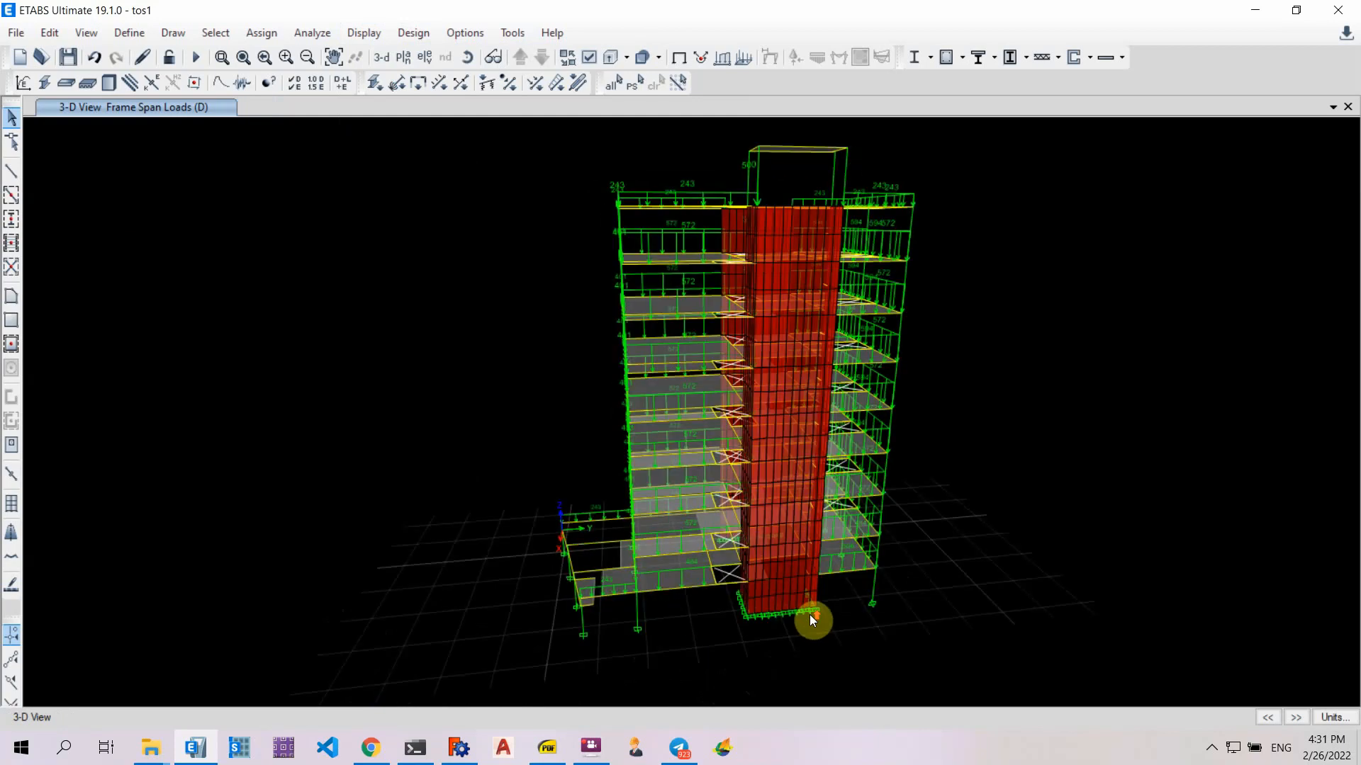
scroll(809, 612, up, 6)
scroll(869, 554, down, 8)
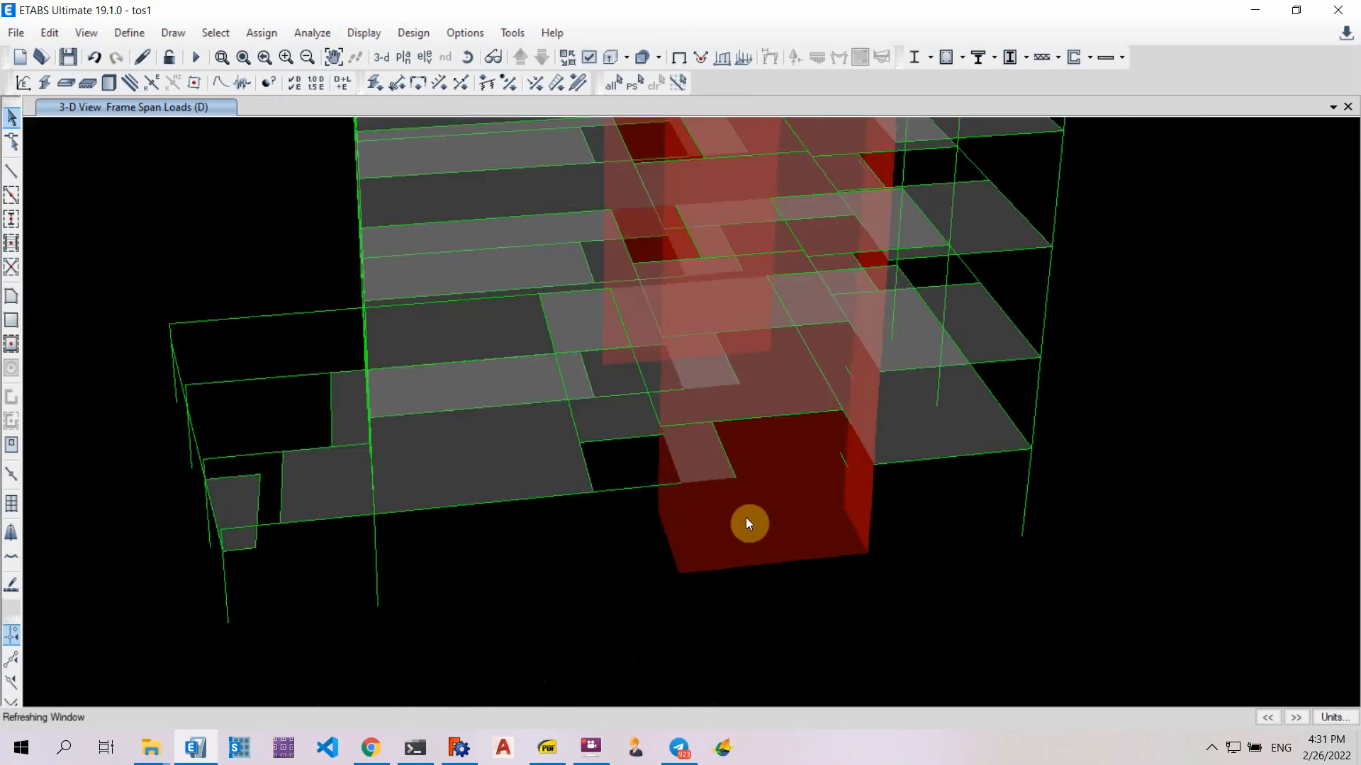
shift+middle_drag(552, 526, 595, 519)
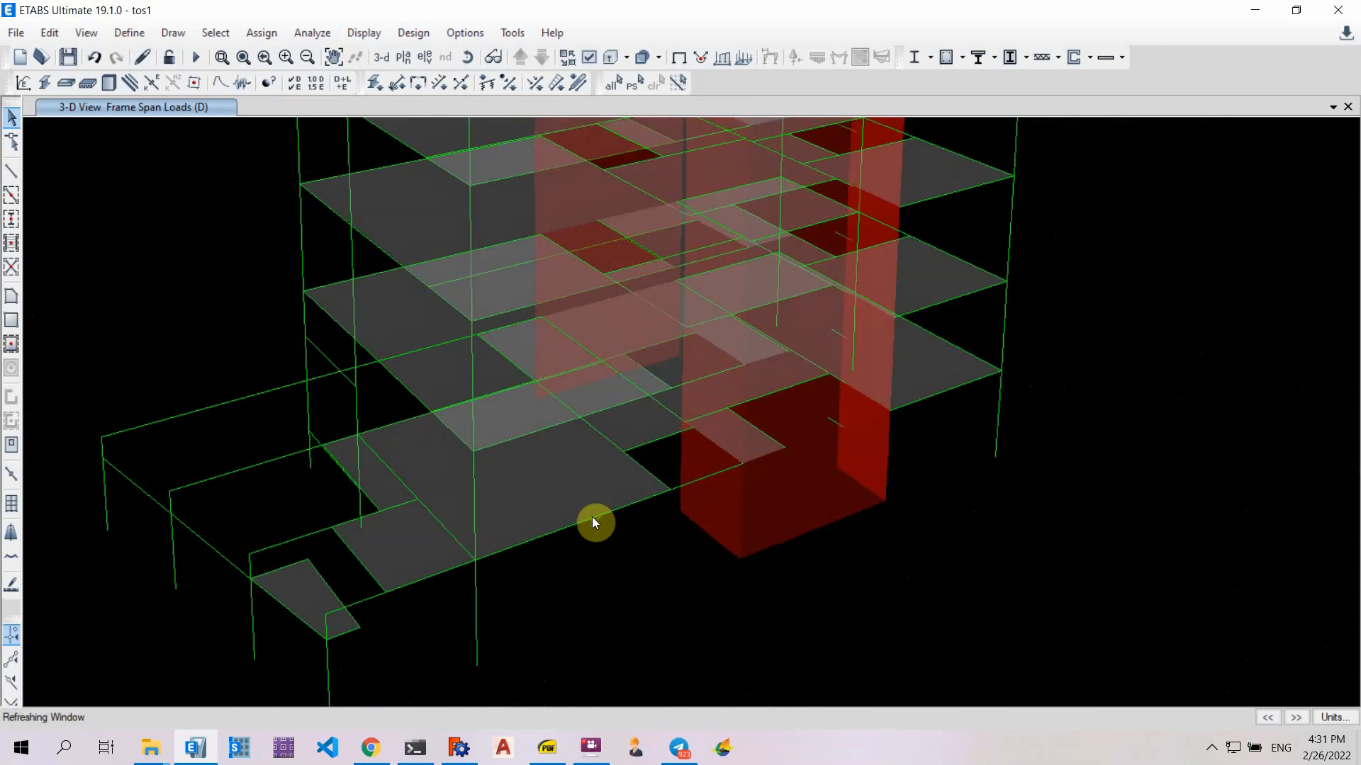
scroll(565, 373, up, 3)
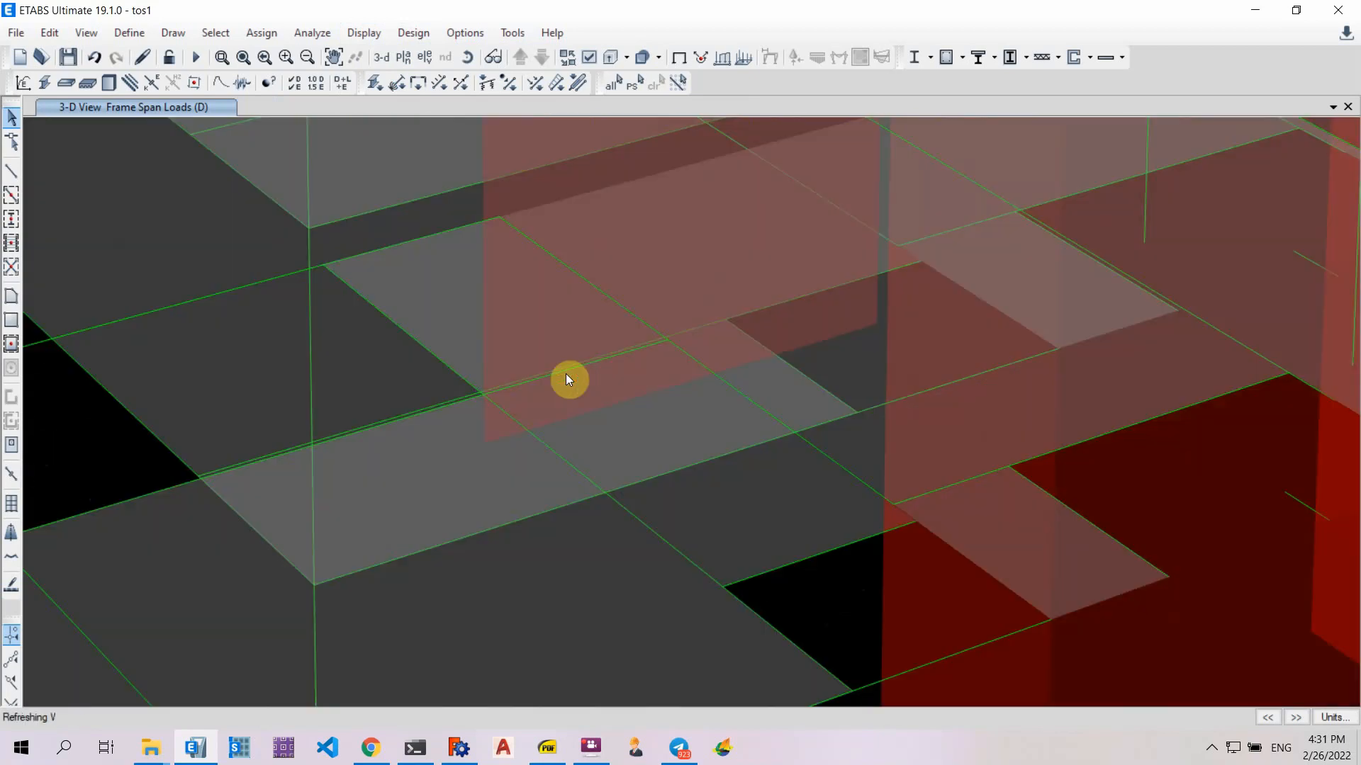
scroll(566, 373, down, 3)
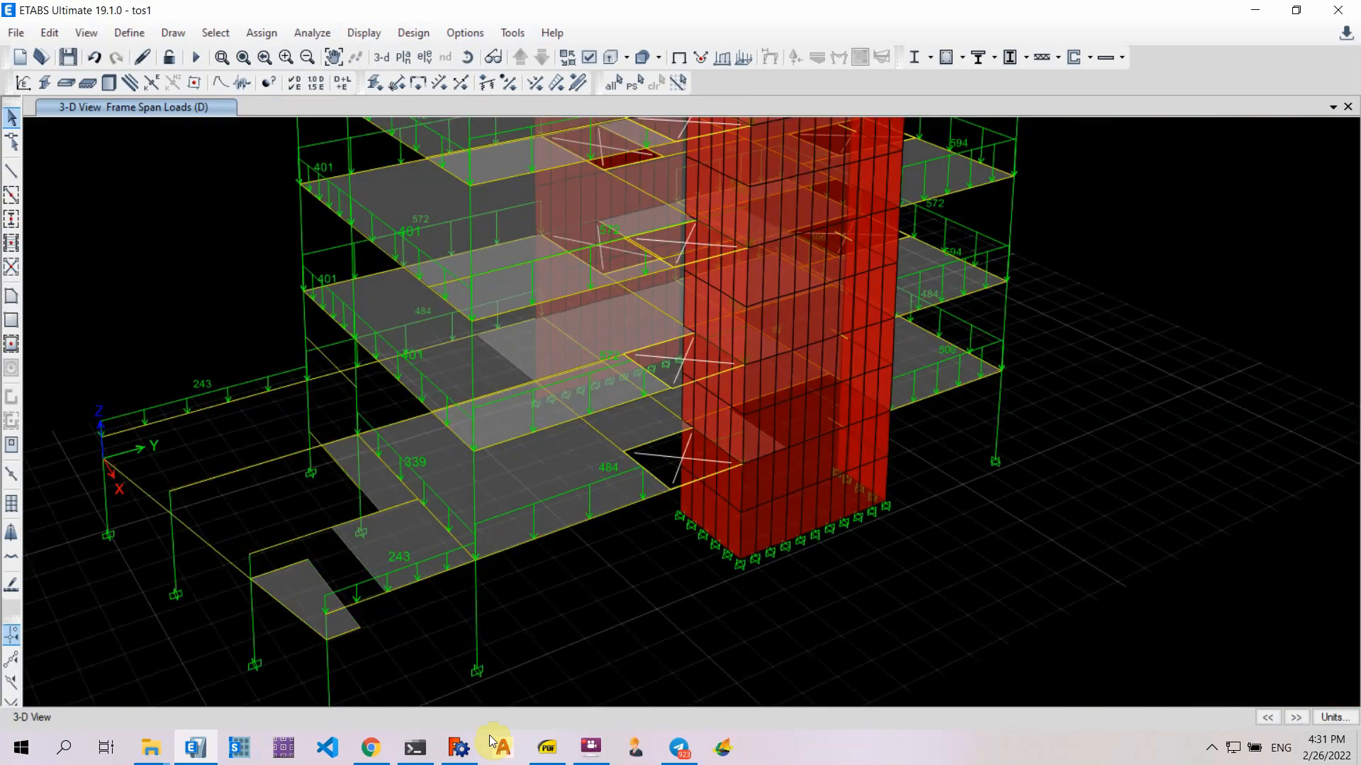
Switch to FreeCAD, examine how the lowest side wall fits between its beams and column, and review the front walls with openings
click(460, 748)
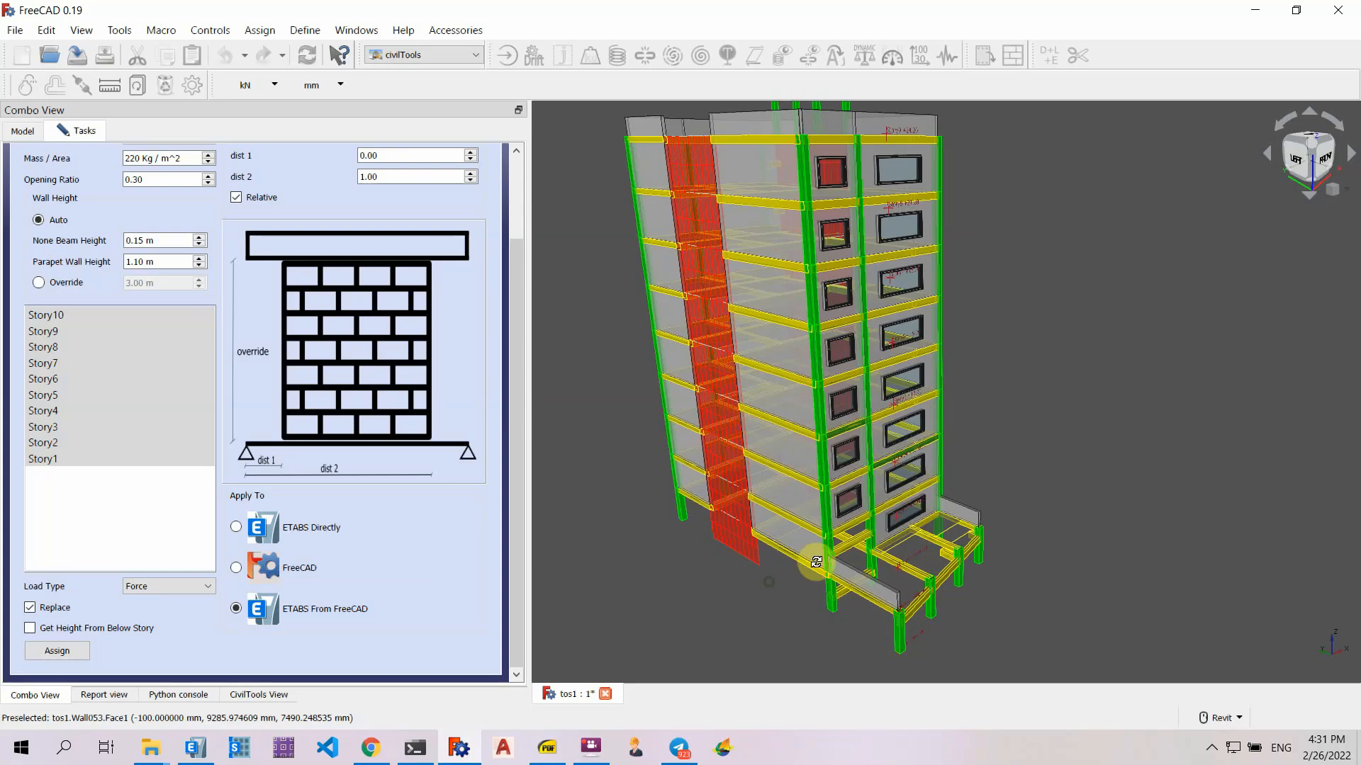
shift+middle_drag(769, 583, 726, 571)
scroll(711, 569, up, 6)
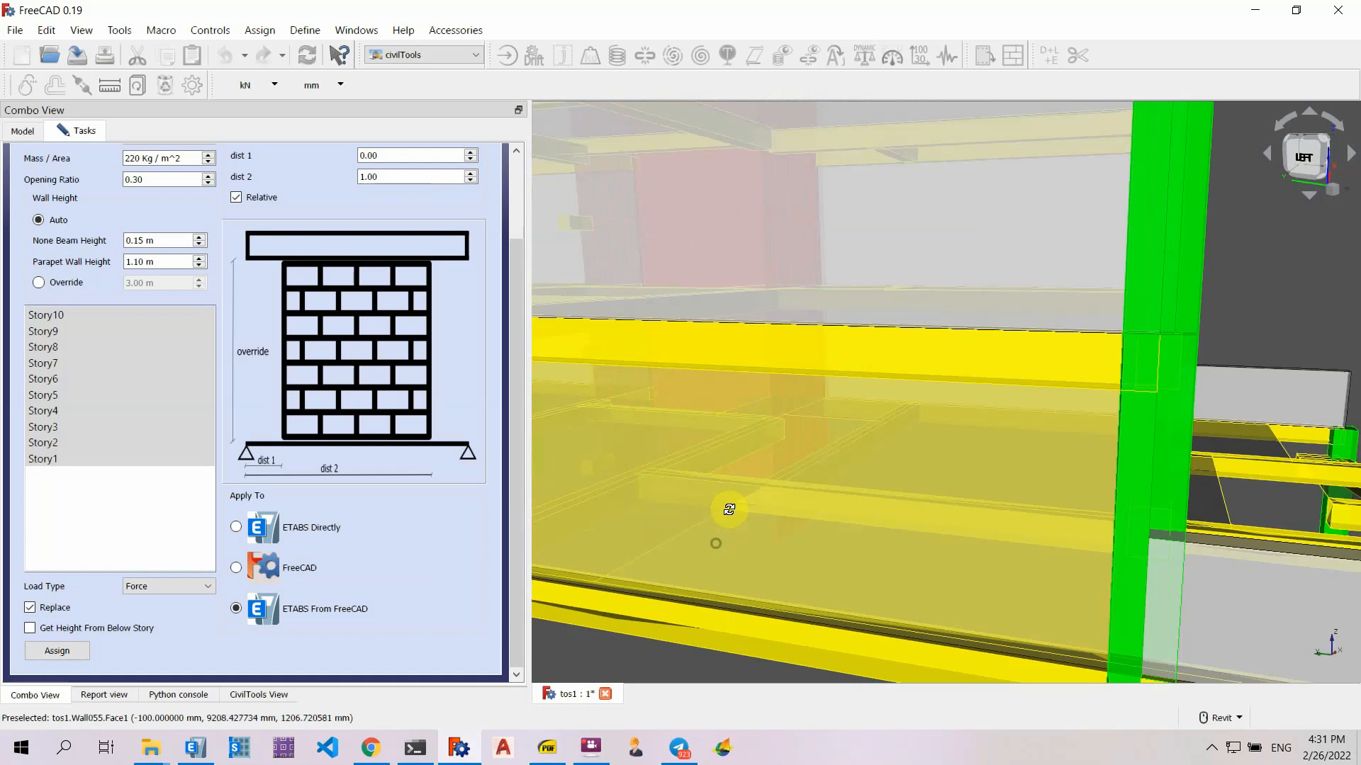
shift+middle_drag(729, 510, 728, 508)
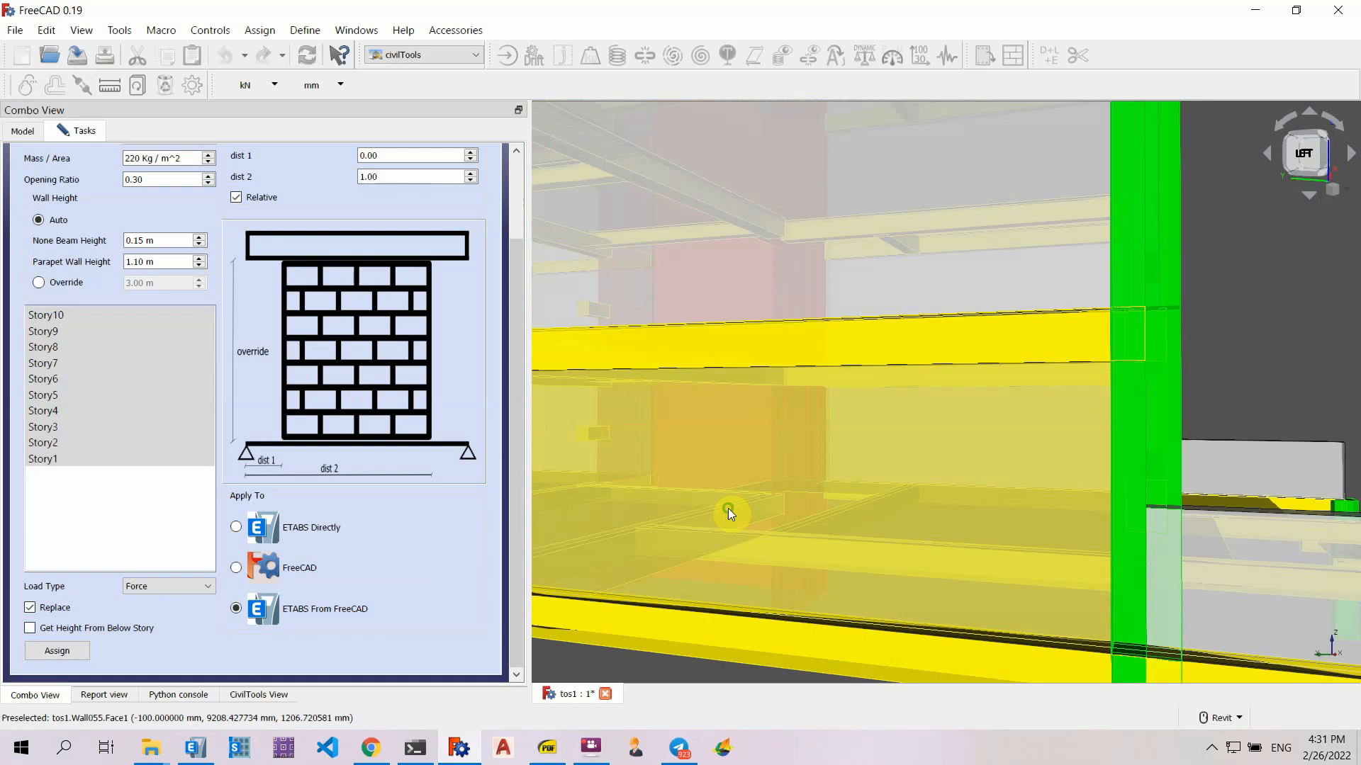
click(839, 580)
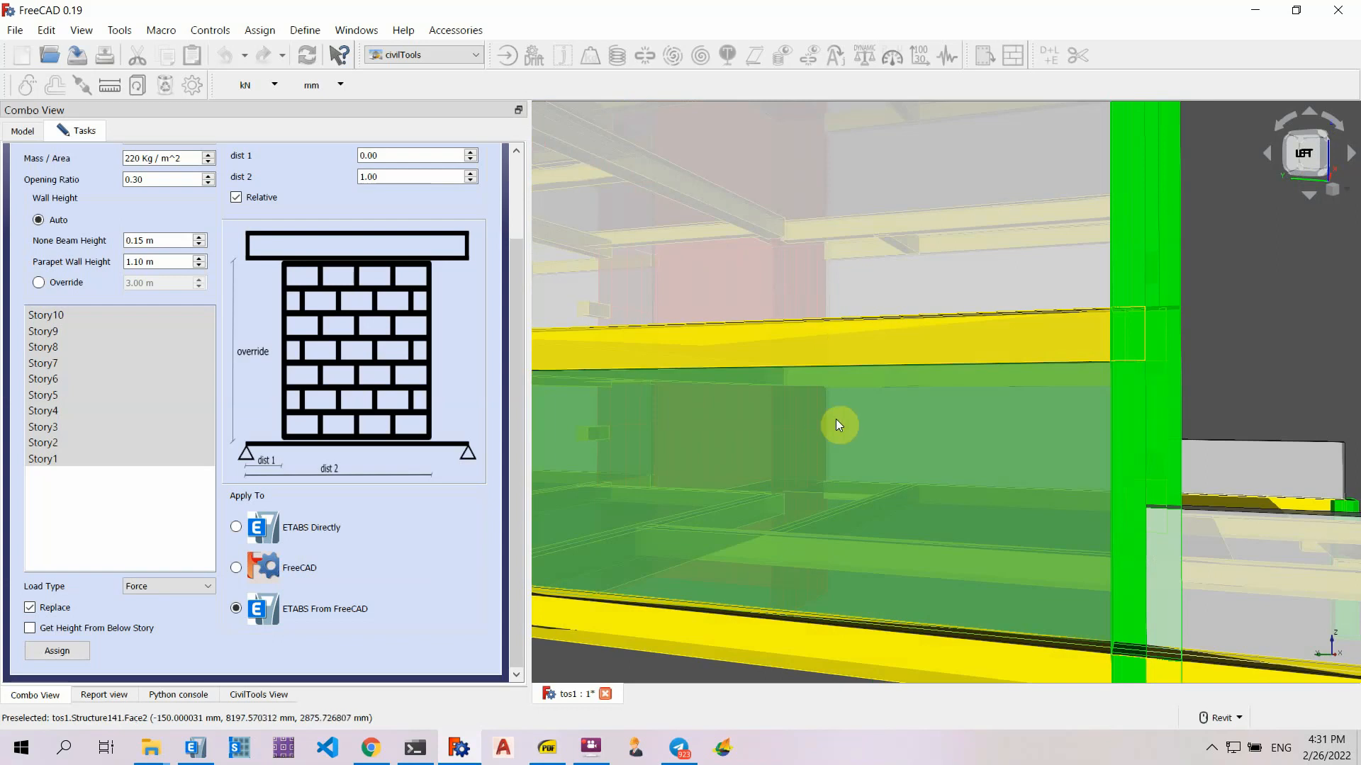
scroll(848, 474, down, 2)
scroll(845, 469, down, 3)
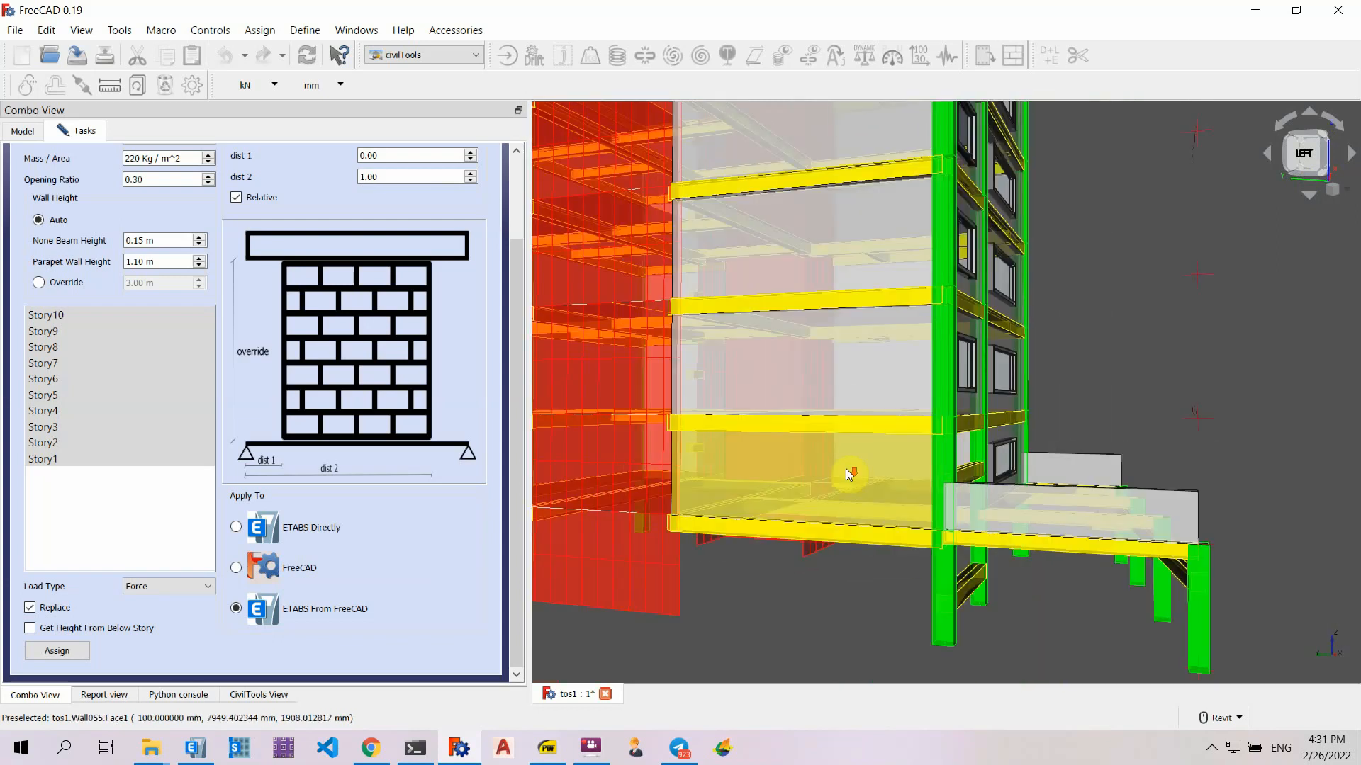
shift+middle_drag(845, 469, 959, 383)
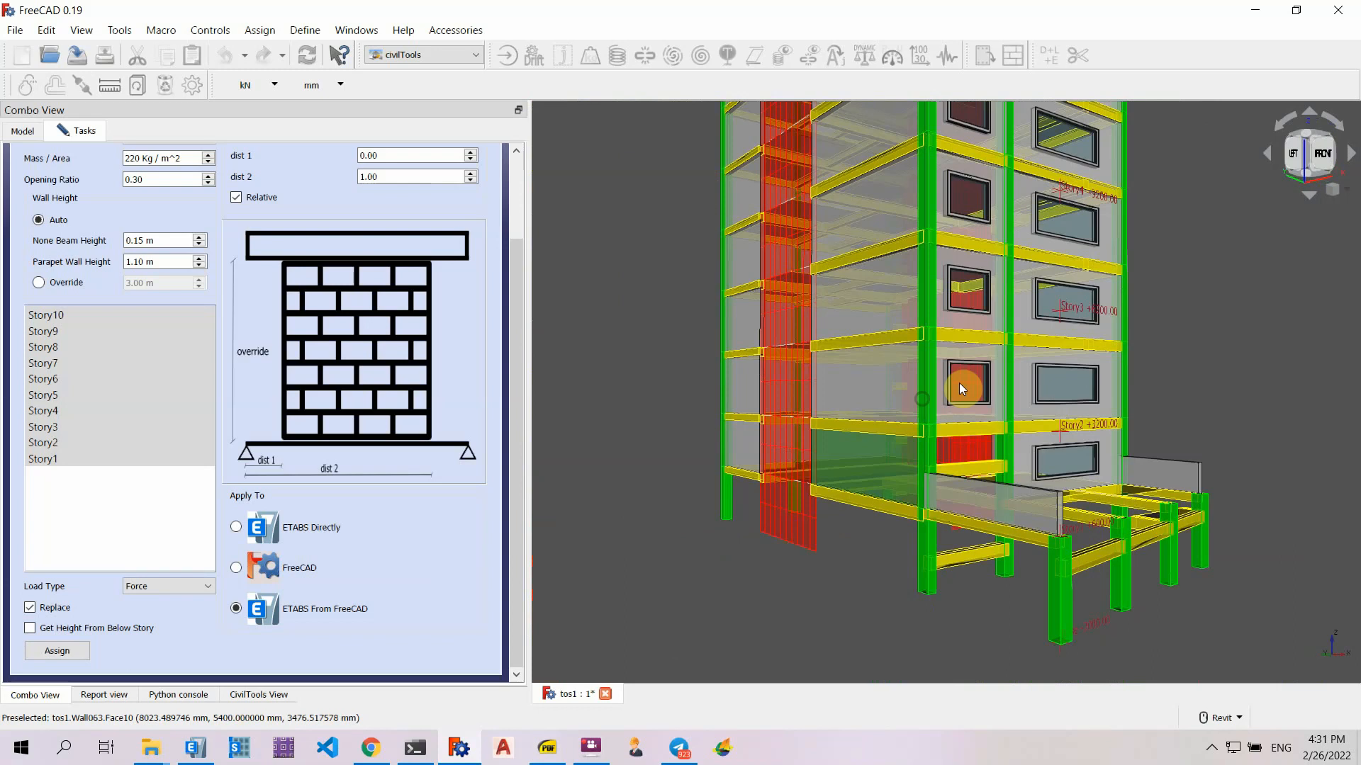
click(1088, 392)
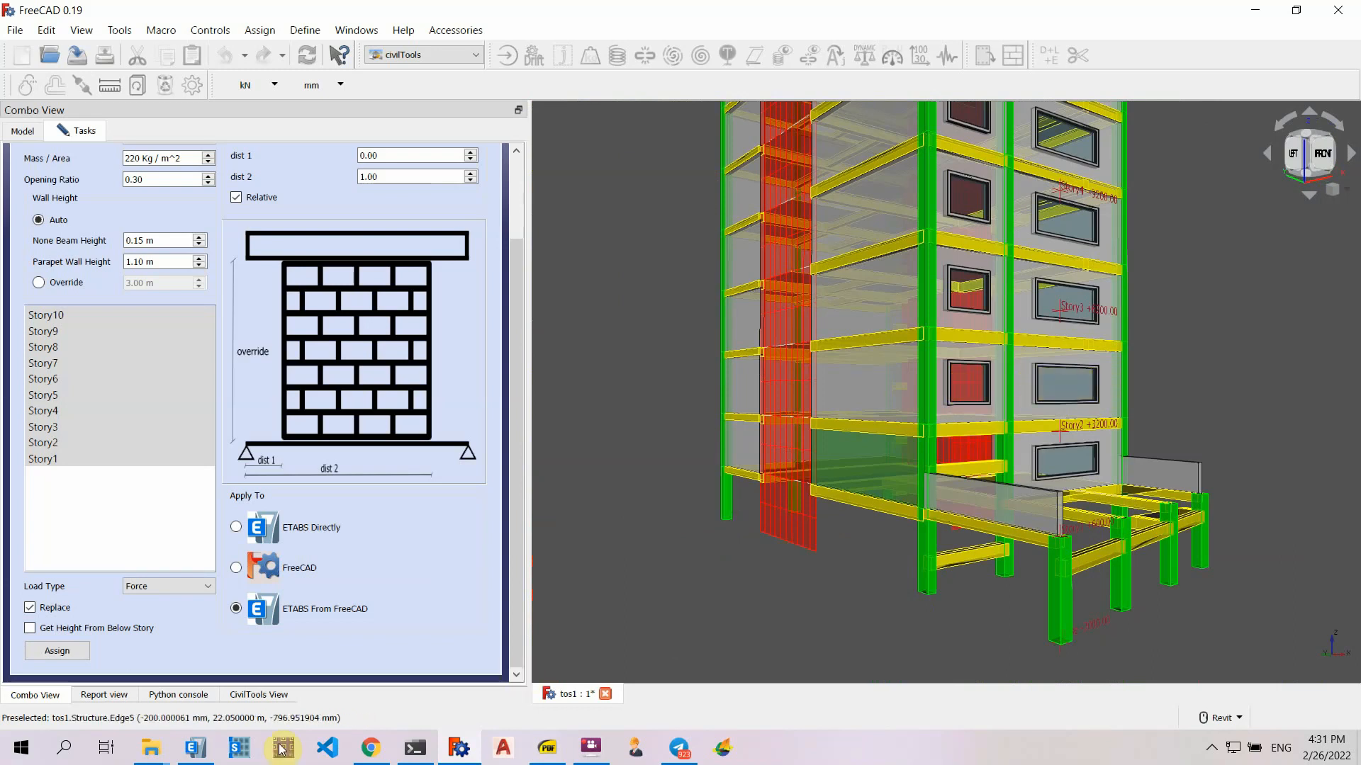
Return to ETABS and review the assigned span loads on all stories around the whole building
click(195, 748)
scroll(620, 595, down, 5)
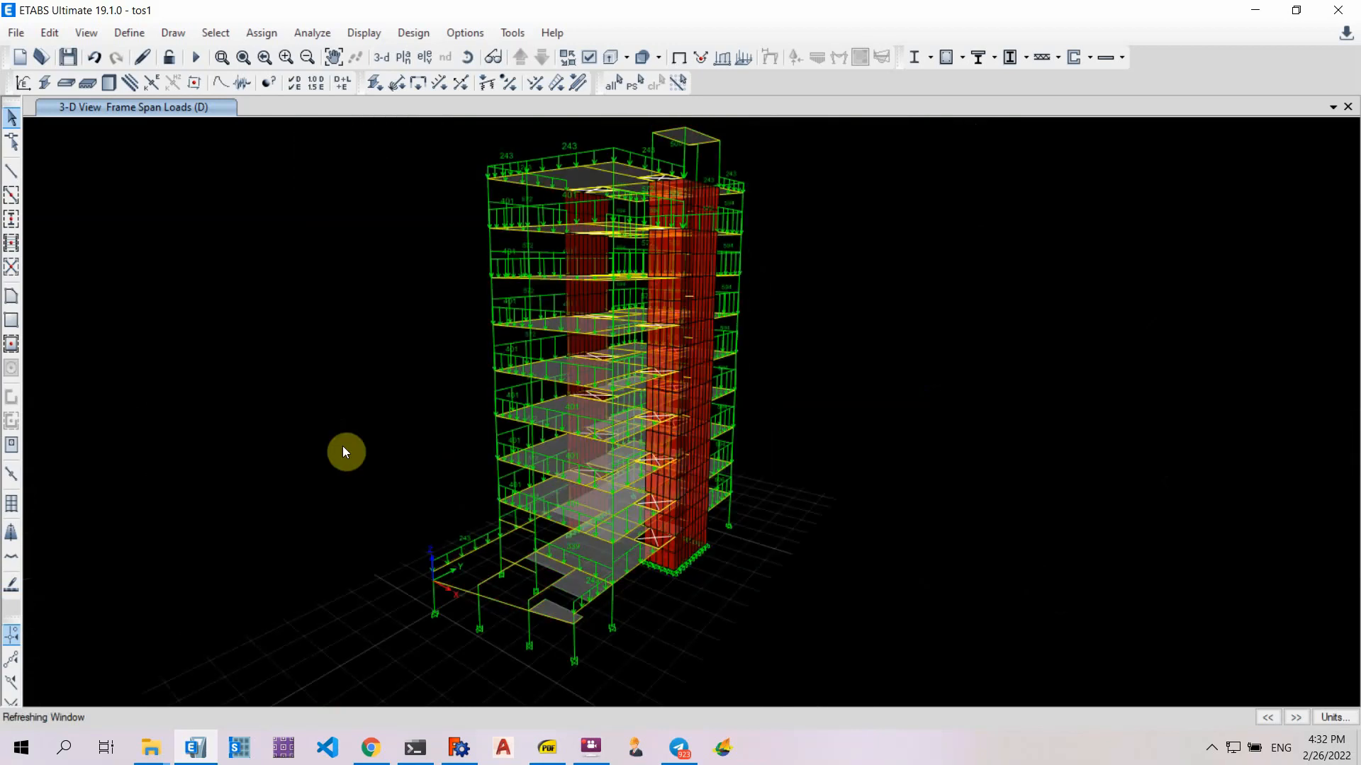
middle_drag(343, 452, 755, 423)
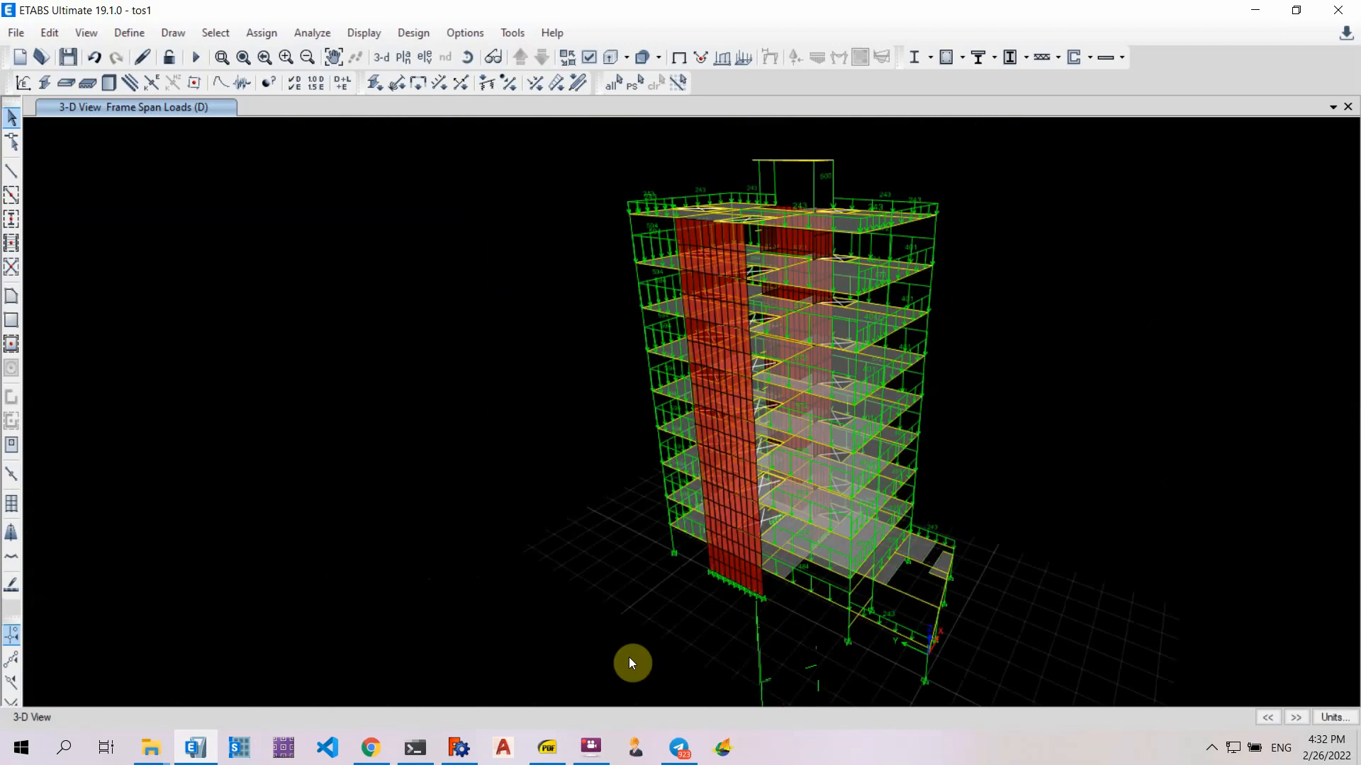